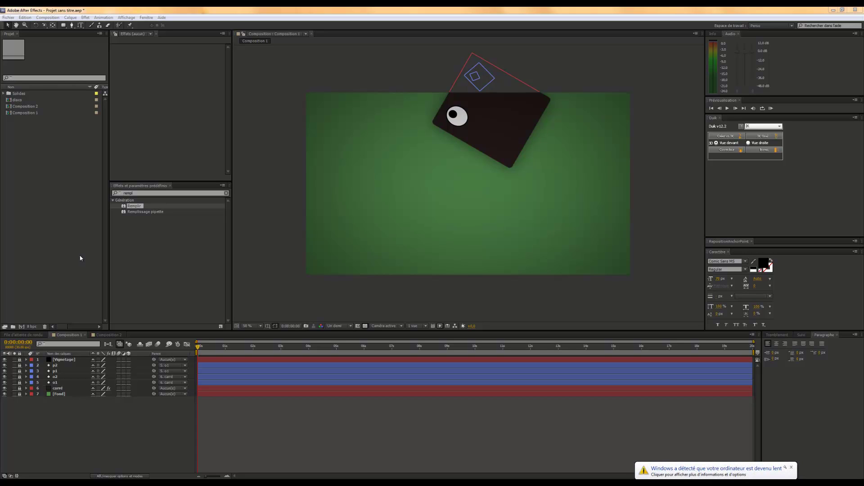
# Dismiss the Windows notification, save the project and preview the animation in Composition 1.
pyautogui.click(792, 468)
pyautogui.hotkey('ctrl', 's')
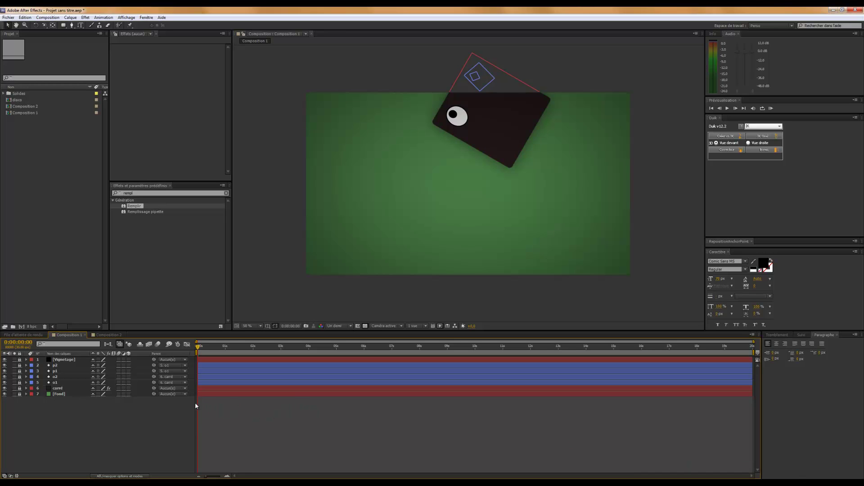
pyautogui.press('space')
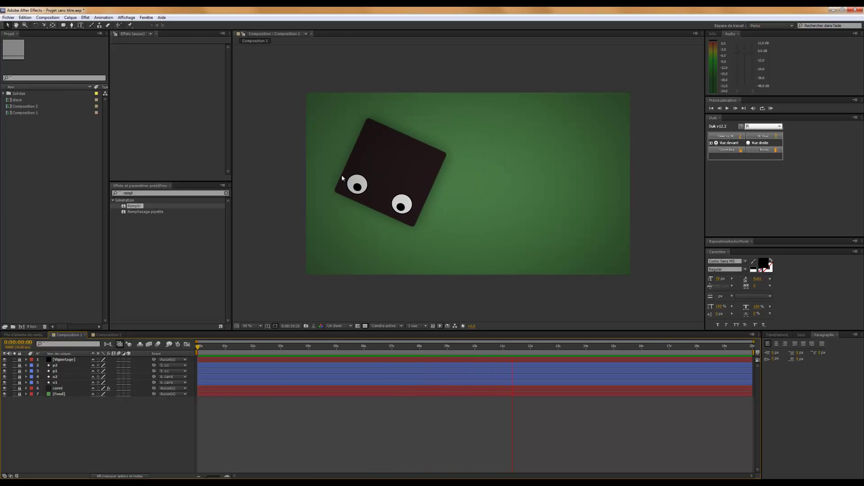
pyautogui.press('space')
# Preview the animation in Composition 2, then return to Composition 1.
pyautogui.click(96, 336)
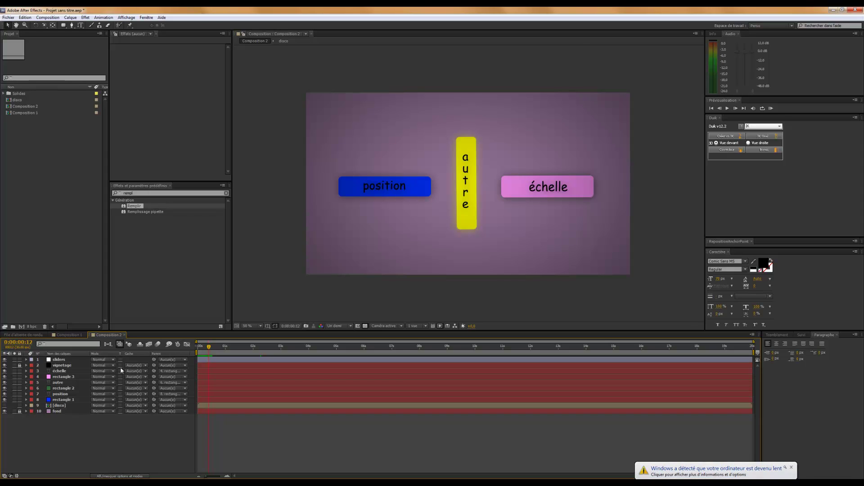
pyautogui.click(63, 336)
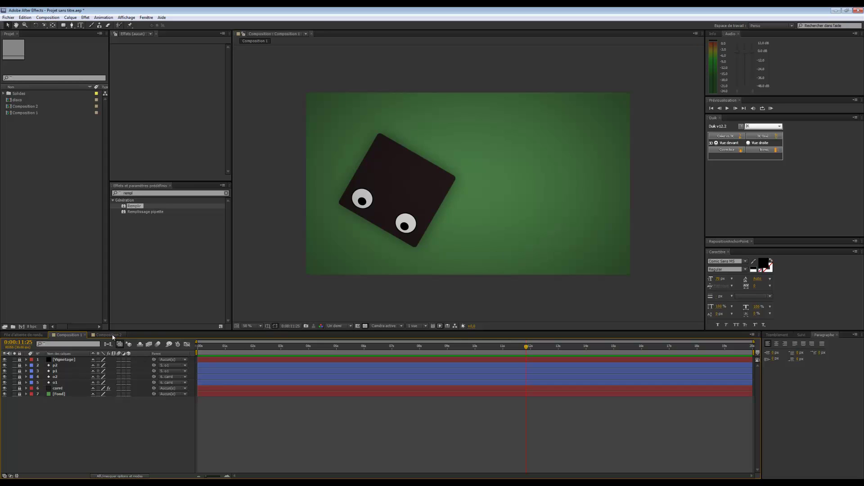
pyautogui.click(112, 336)
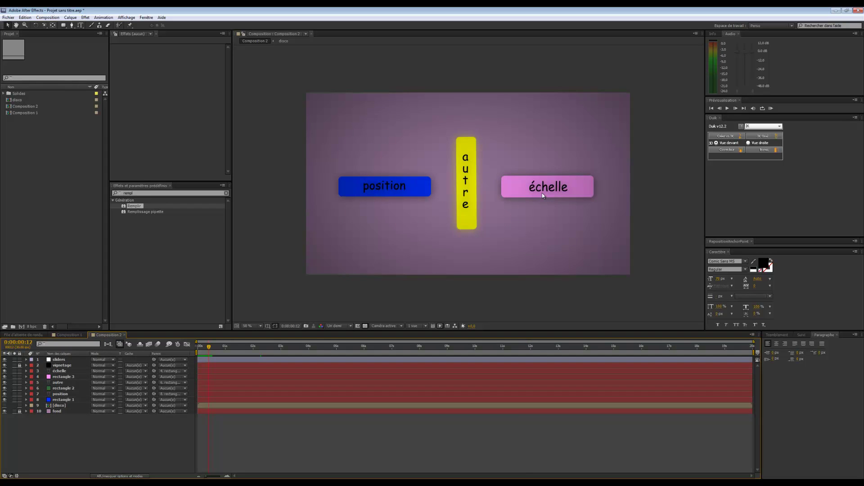
pyautogui.press('space')
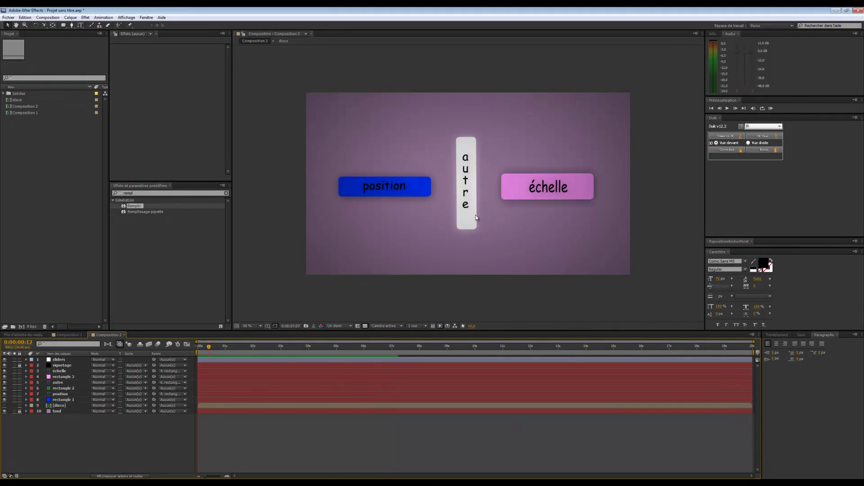
pyautogui.click(69, 335)
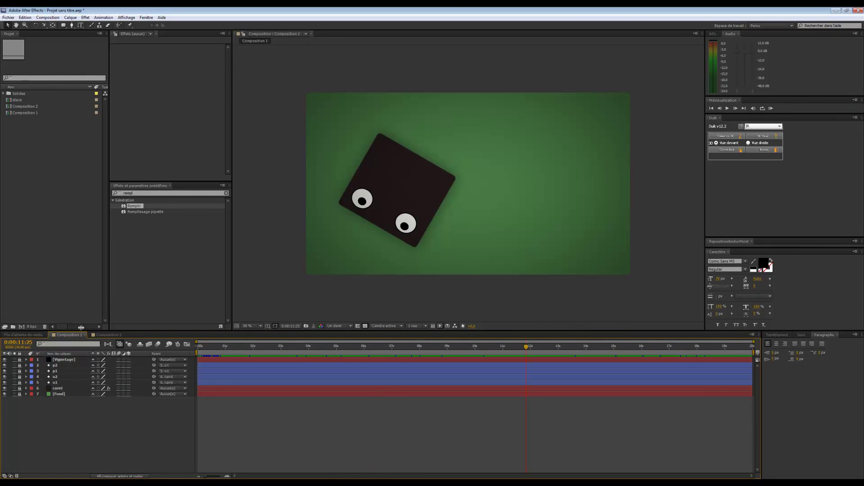
# Create a 1280 x 720 pixel composition named Tuto 1 with a duration of 20 seconds.
pyautogui.click(21, 326)
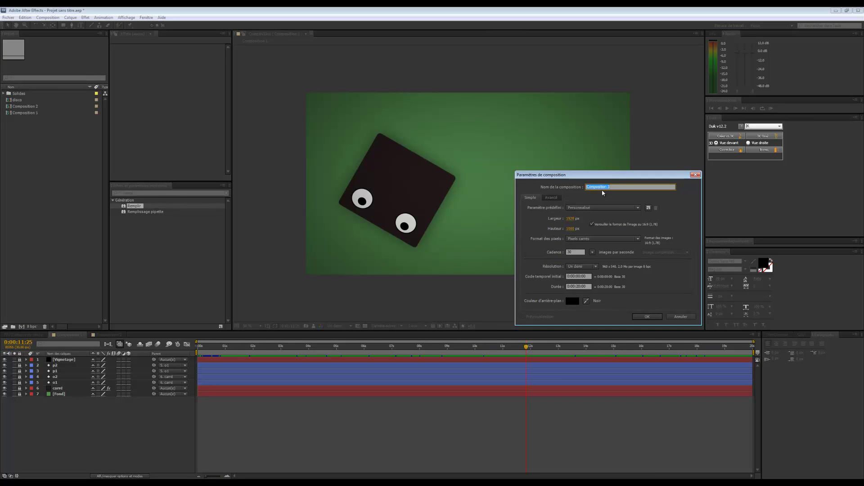
pyautogui.write('Tuto 1')
pyautogui.click(570, 219)
pyautogui.write('1280')
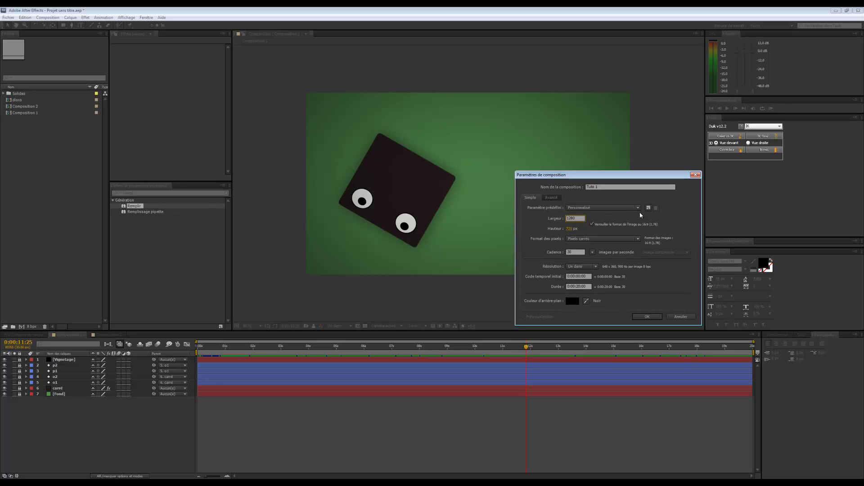
pyautogui.press('Return')
pyautogui.click(575, 251)
pyautogui.press('Return')
pyautogui.click(645, 317)
pyautogui.scroll(2, 463, 219)
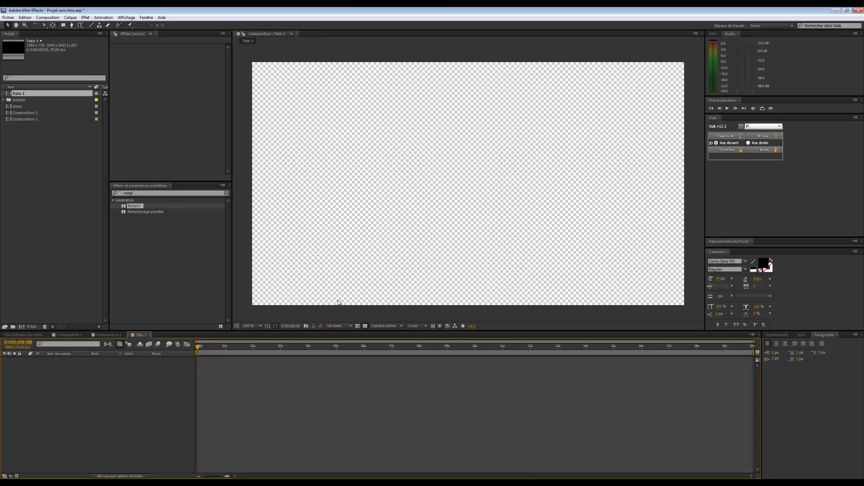
# Add a dark green solid at the full size of the Tuto 1 composition as the background.
pyautogui.rightClick(20, 374)
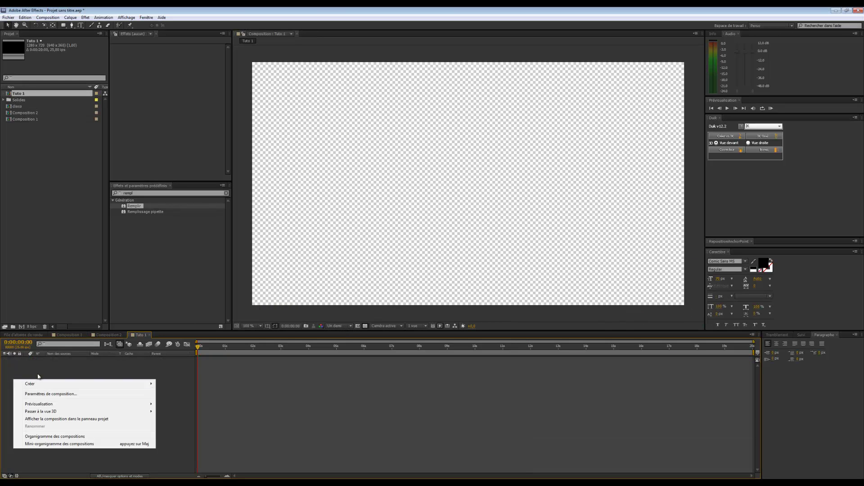
pyautogui.moveTo(40, 380)
pyautogui.click(193, 394)
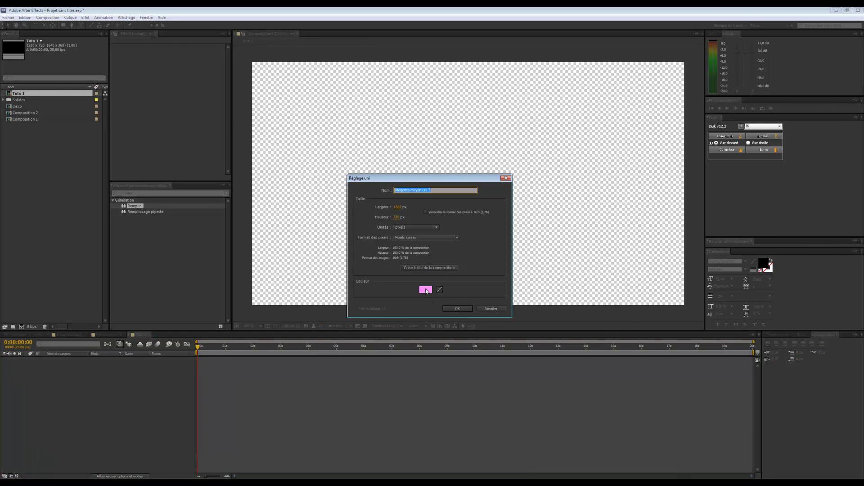
pyautogui.click(425, 290)
pyautogui.click(719, 257)
pyautogui.moveTo(666, 259)
pyautogui.mouseDown()
pyautogui.moveTo(637, 264)
pyautogui.moveTo(695, 250)
pyautogui.mouseUp()
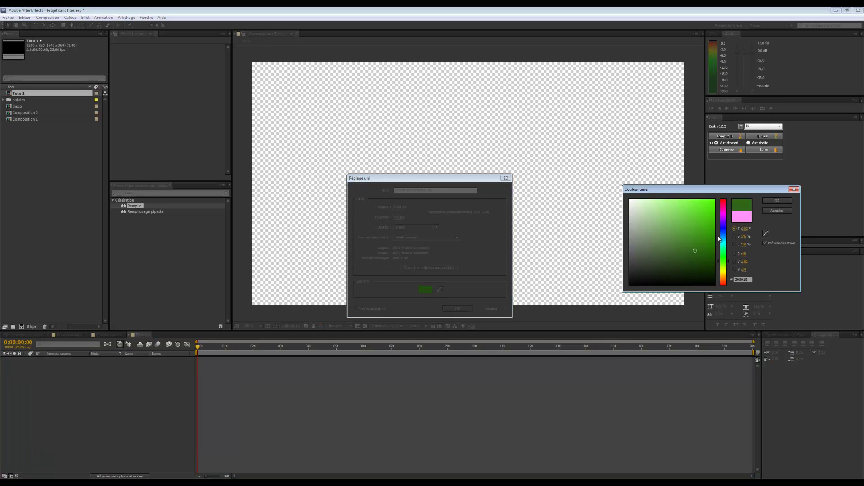
pyautogui.click(779, 200)
pyautogui.click(457, 308)
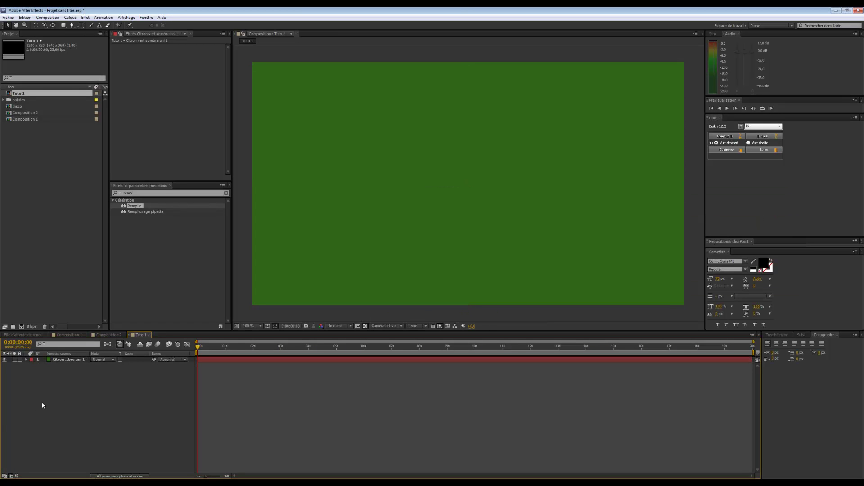
# Add a black composition-sized solid named Vignetage above the green background.
pyautogui.rightClick(42, 403)
pyautogui.moveTo(62, 409)
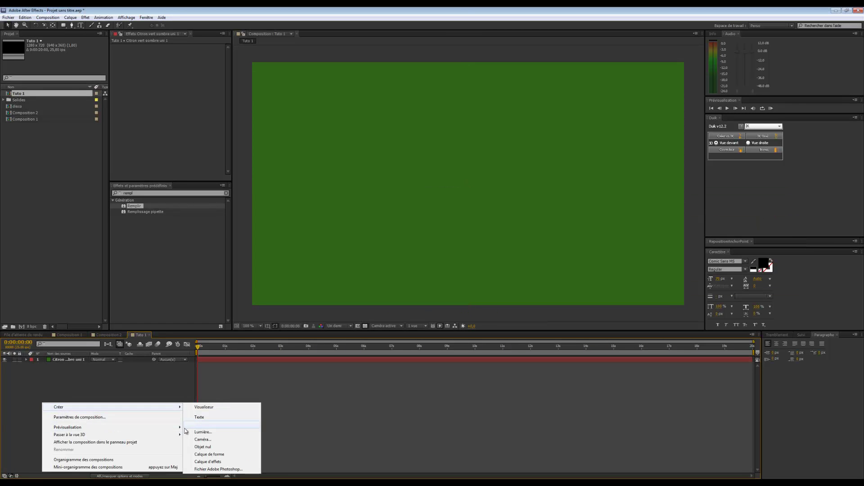
pyautogui.click(217, 426)
pyautogui.click(426, 290)
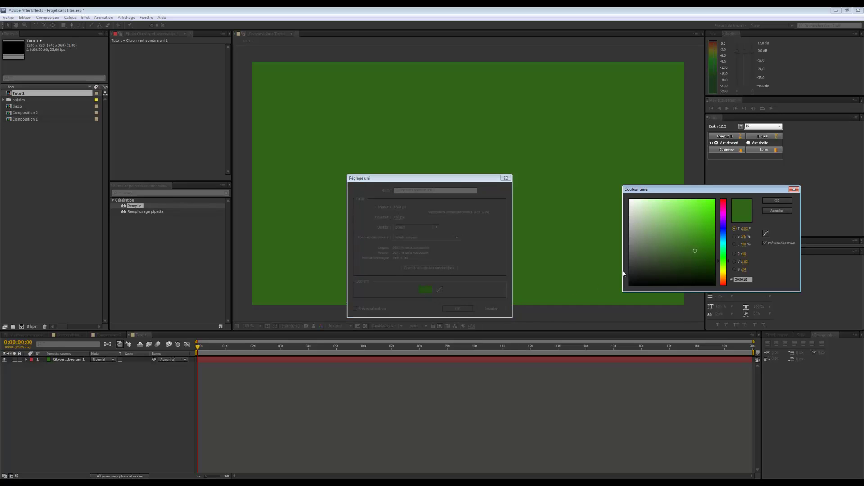
pyautogui.moveTo(653, 264); pyautogui.dragTo(562, 315)
pyautogui.click(766, 203)
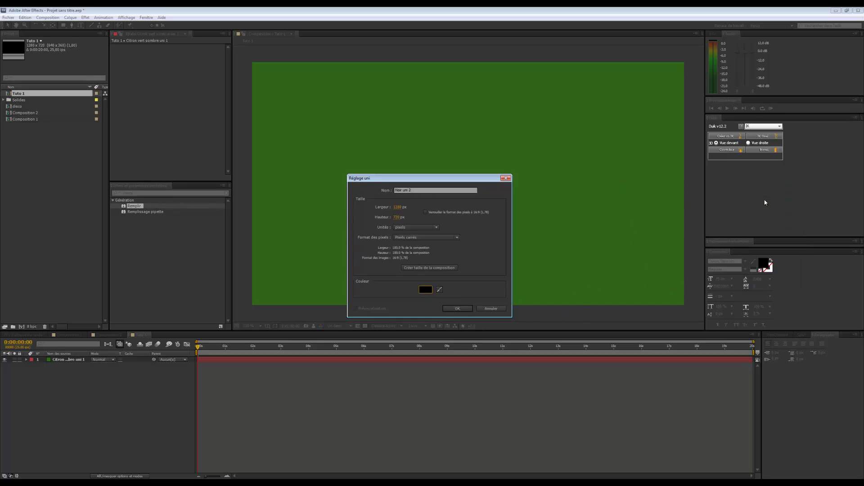
pyautogui.click(401, 193)
pyautogui.write('Vignetage')
pyautogui.press('Tab')
pyautogui.click(458, 309)
# Add an elliptical mask filling the whole Vignetage layer and invert it.
pyautogui.click(63, 25)
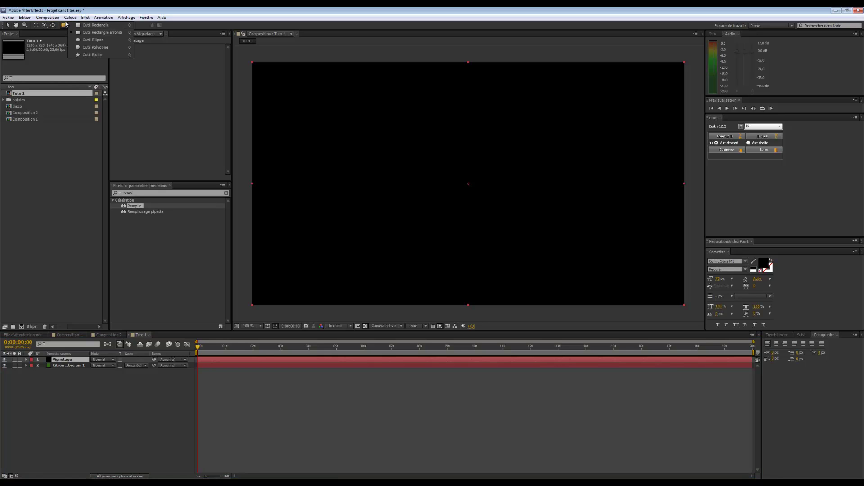
pyautogui.click(94, 40)
pyautogui.doubleClick(63, 26)
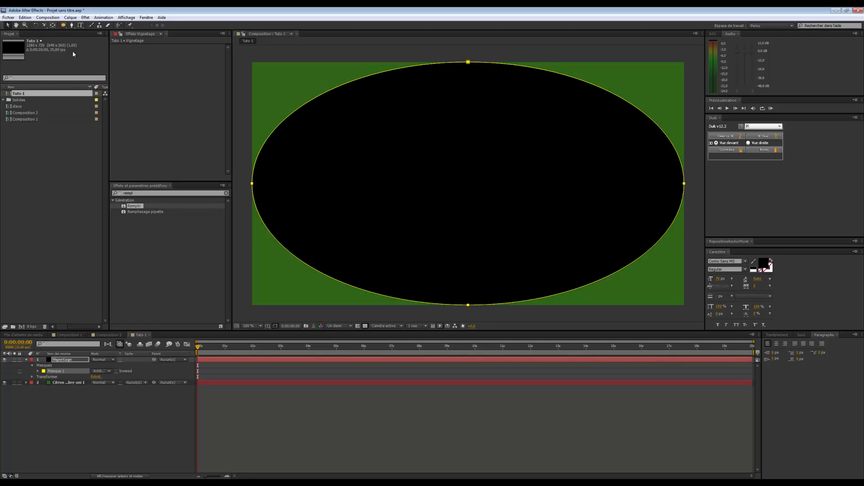
pyautogui.hotkey('ctrl', 'shift', 'i')
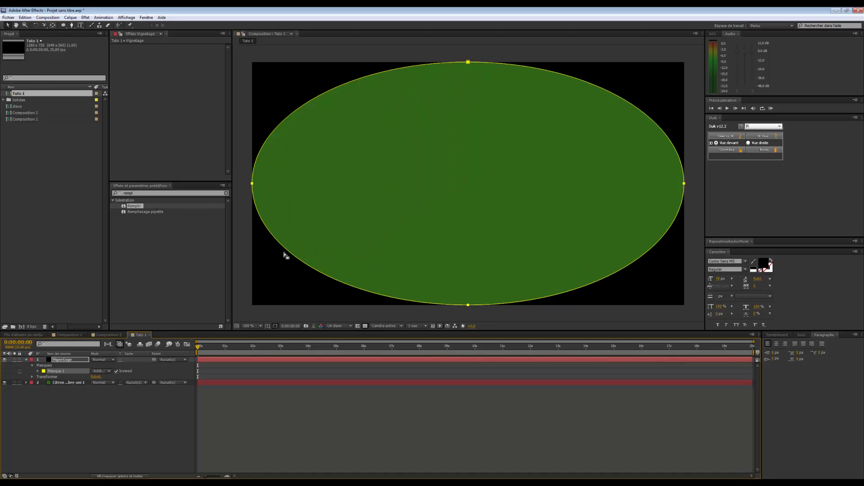
# Increase the feather of the Vignetage mask strongly so the dark edges blend softly into the centre, and collapse the layer.
pyautogui.click(38, 371)
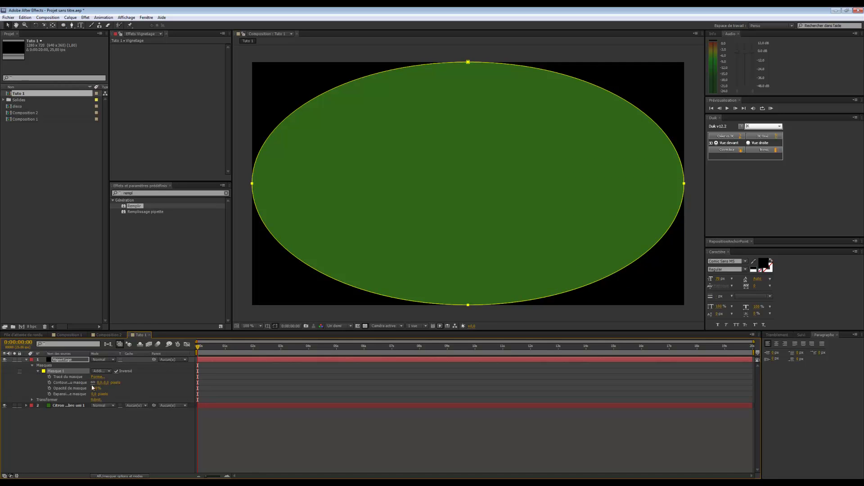
pyautogui.click(38, 371)
pyautogui.click(38, 371)
pyautogui.moveTo(107, 386); pyautogui.dragTo(58, 447)
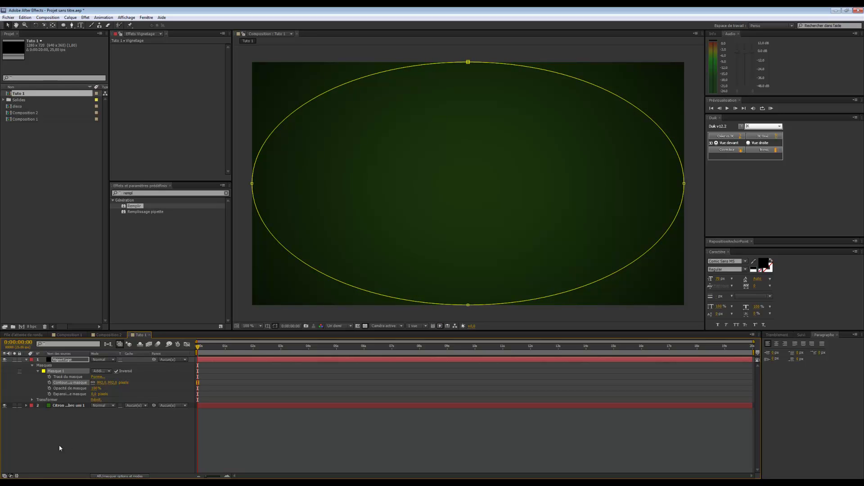
pyautogui.click(26, 359)
# Rename the green solid layer as fond.
pyautogui.click(55, 365)
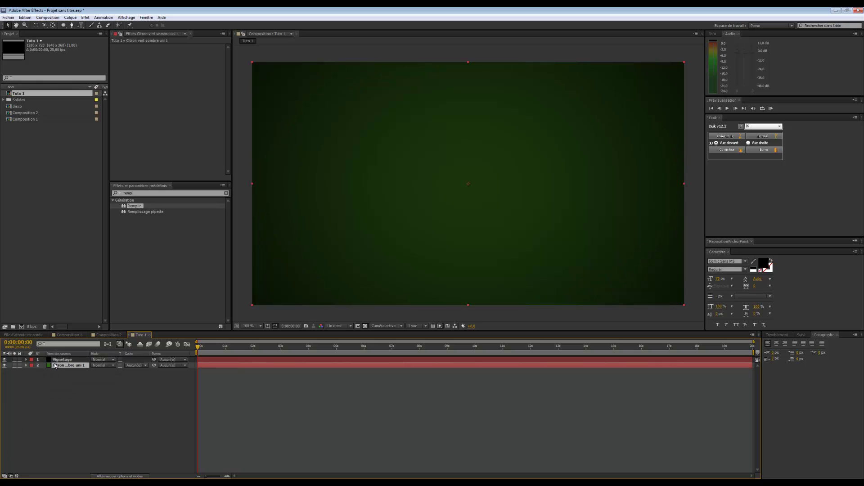
pyautogui.press('Return')
pyautogui.write('fond')
pyautogui.click(33, 407)
# Lower the opacity of the Vignetage layer to about 60%.
pyautogui.click(57, 360)
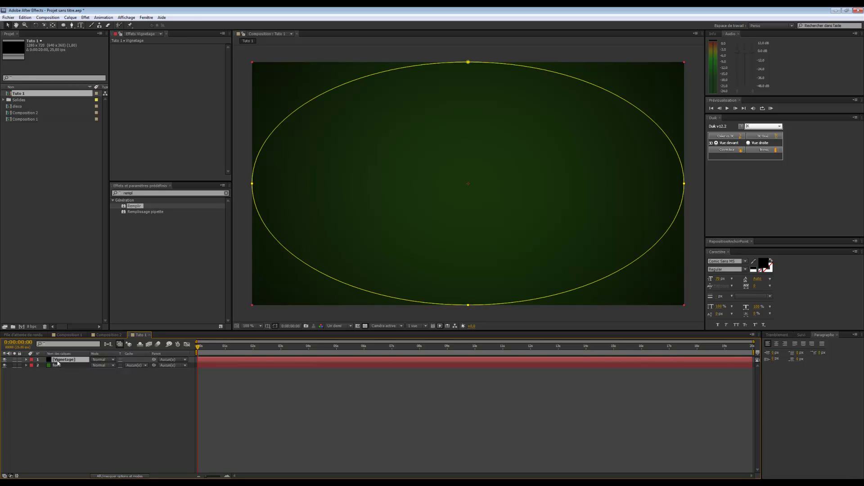
pyautogui.press('t')
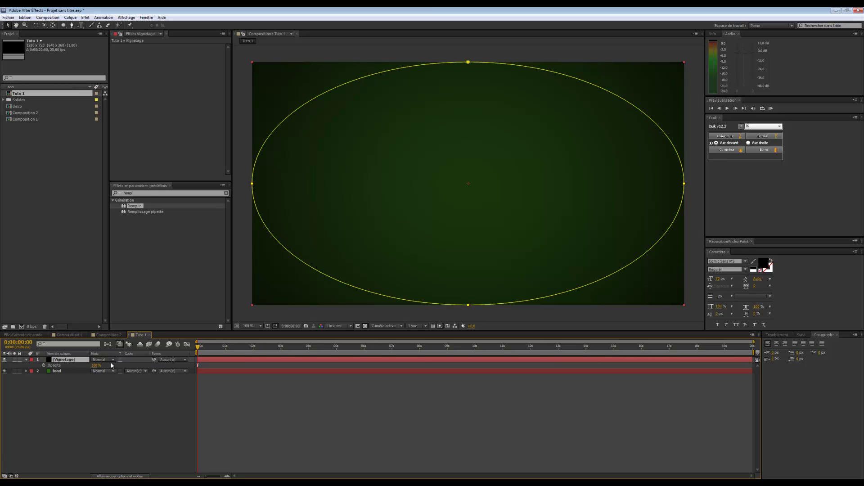
pyautogui.click(95, 366)
pyautogui.click(88, 418)
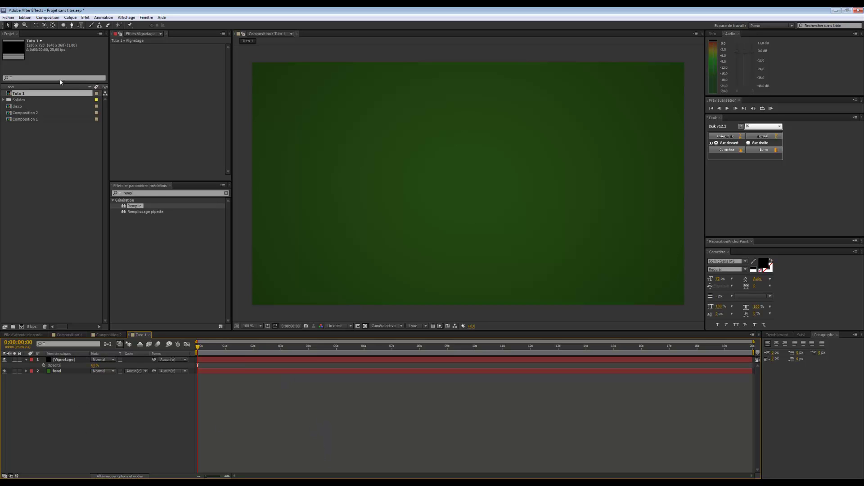
# Lock the Vignetage and fond layers and collapse the Vignetage layer's properties.
pyautogui.rightClick(65, 398)
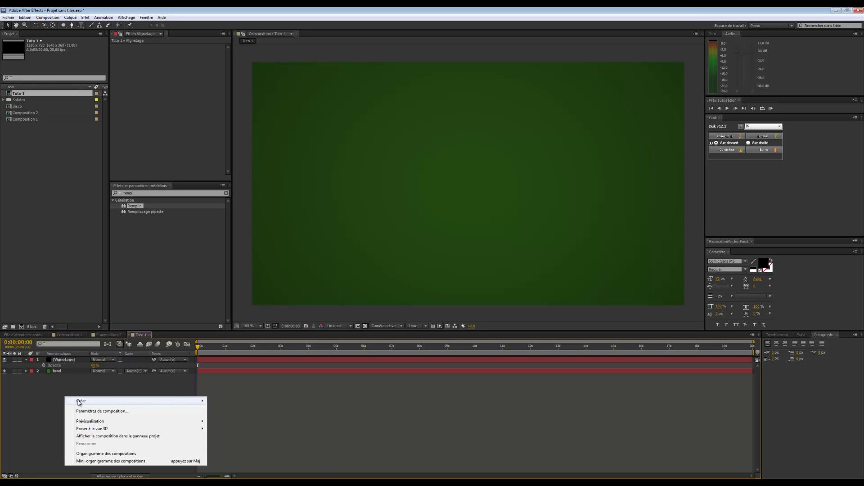
pyautogui.click(4, 376)
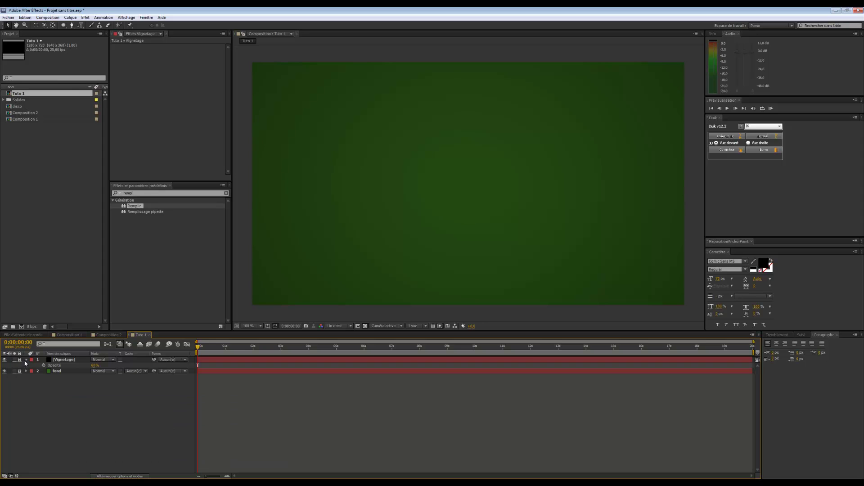
pyautogui.click(26, 360)
# Add a dark reddish-brown solid at composition size on top of the locked layers.
pyautogui.rightClick(30, 386)
pyautogui.moveTo(90, 388)
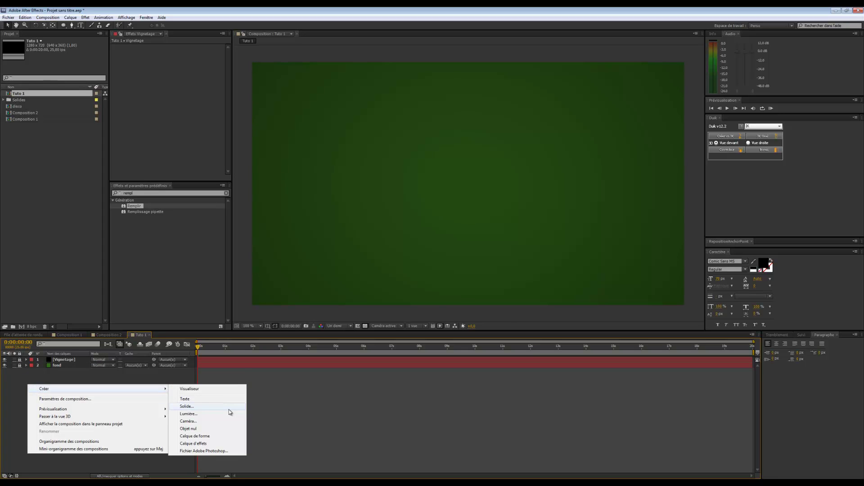
pyautogui.click(229, 410)
pyautogui.click(429, 292)
pyautogui.moveTo(656, 264); pyautogui.dragTo(648, 267)
pyautogui.click(774, 201)
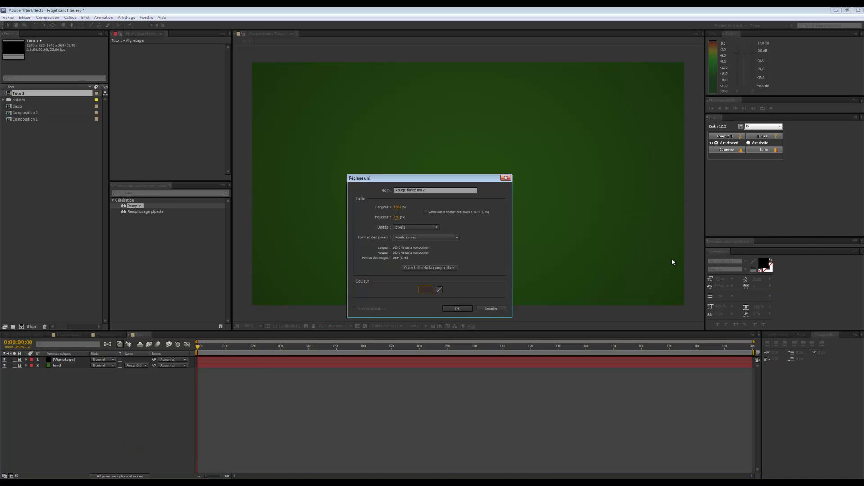
pyautogui.click(457, 309)
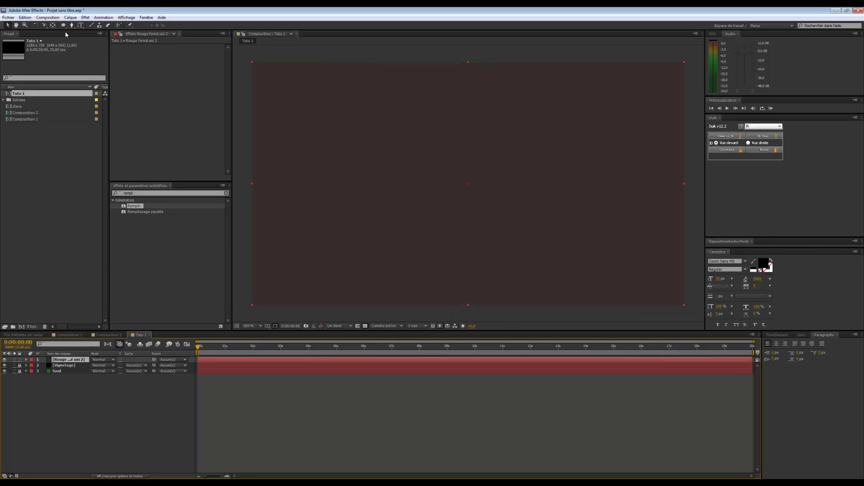
# Mask the dark reddish-brown solid with a rounded square and move the layer so the square sits near the frame's centre.
pyautogui.moveTo(64, 25); pyautogui.dragTo(76, 34)
pyautogui.moveTo(396, 128); pyautogui.dragTo(491, 232)
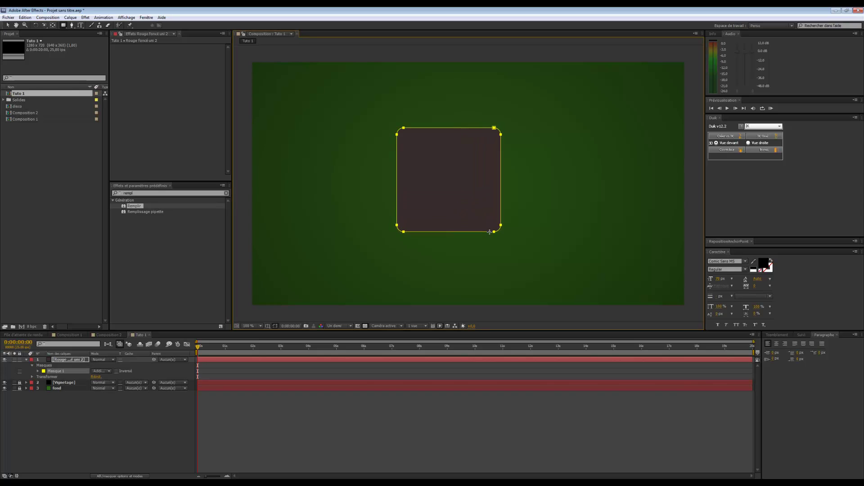
pyautogui.click(9, 27)
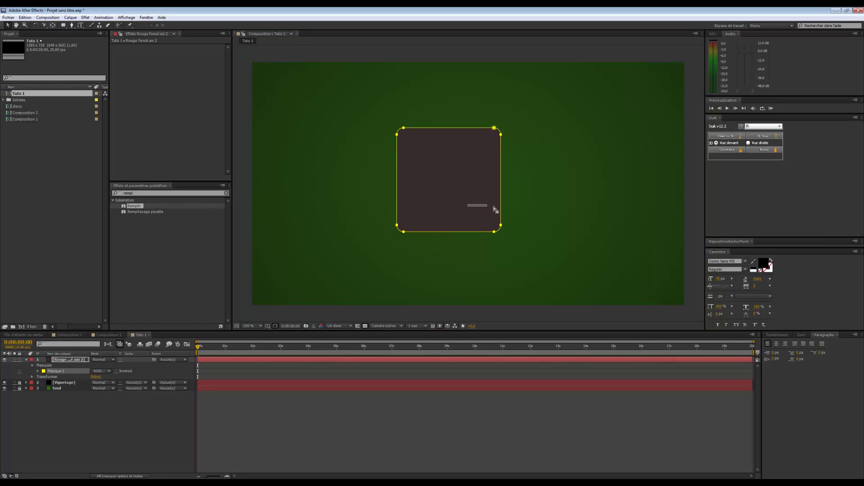
pyautogui.doubleClick(488, 207)
pyautogui.moveTo(490, 203); pyautogui.dragTo(506, 209)
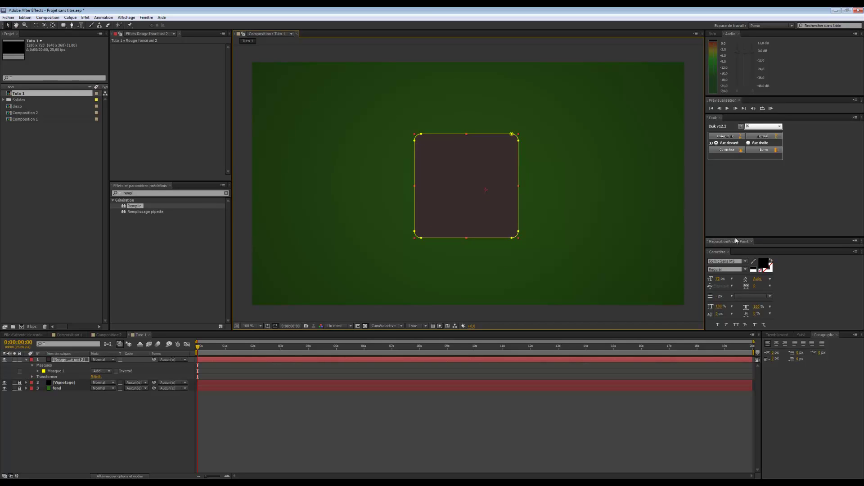
# Centre the anchor point of the masked reddish-brown square using the RepositionAnchorPoint script.
pyautogui.moveTo(735, 238); pyautogui.dragTo(736, 177)
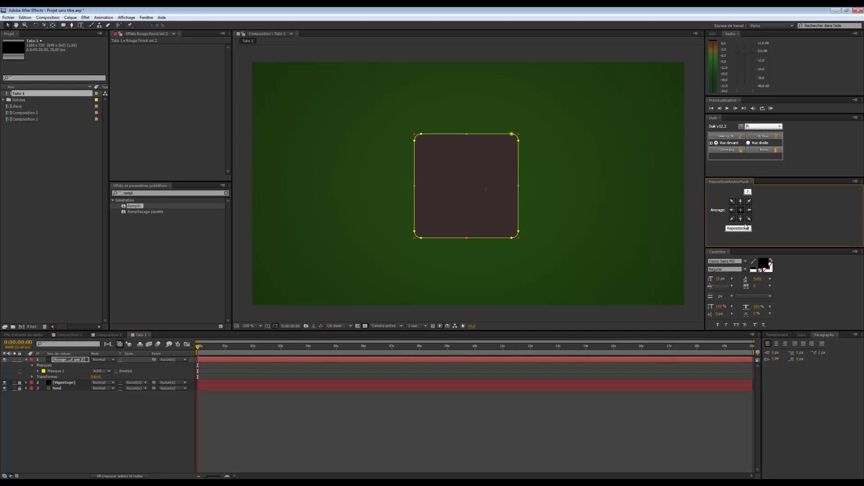
pyautogui.click(748, 210)
pyautogui.click(740, 210)
pyautogui.click(742, 229)
# Move the reddish-brown square layer beneath the Vignetage layer in the layer stack.
pyautogui.click(64, 361)
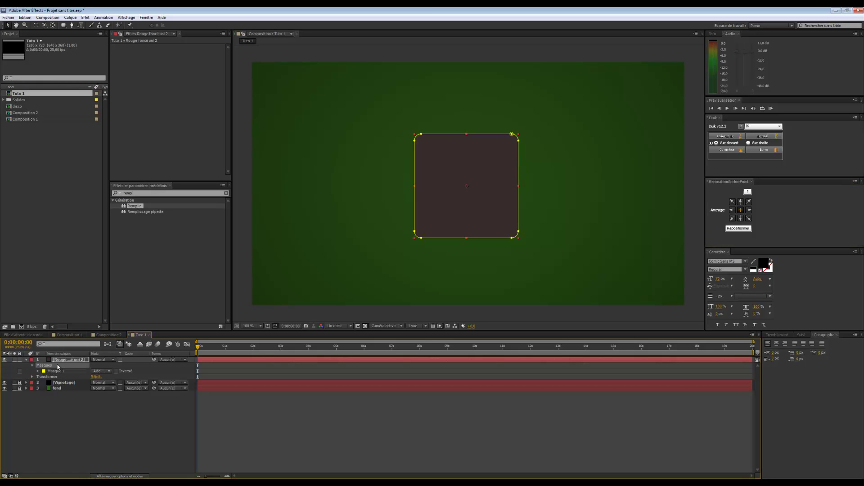
pyautogui.moveTo(62, 362); pyautogui.dragTo(64, 386)
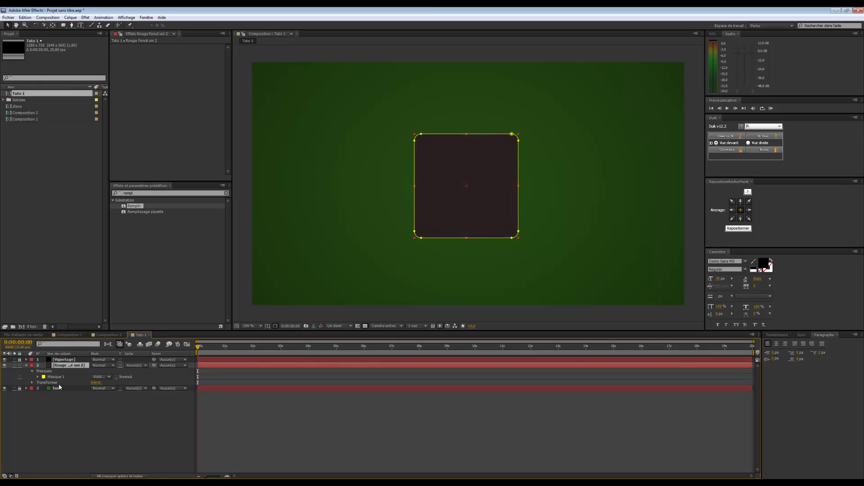
pyautogui.click(85, 417)
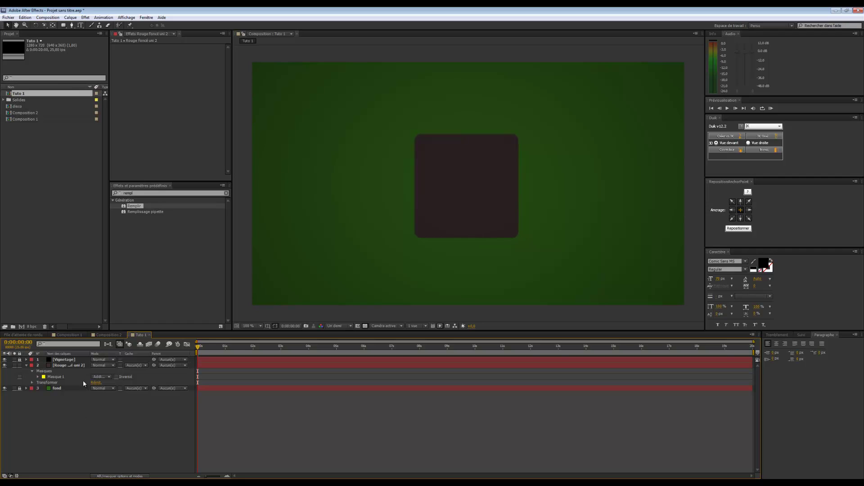
# Apply the Ombre portée effect to the reddish-brown square and raise its Lissage for a wide, soft shadow.
pyautogui.hotkey('ctrl', '5')
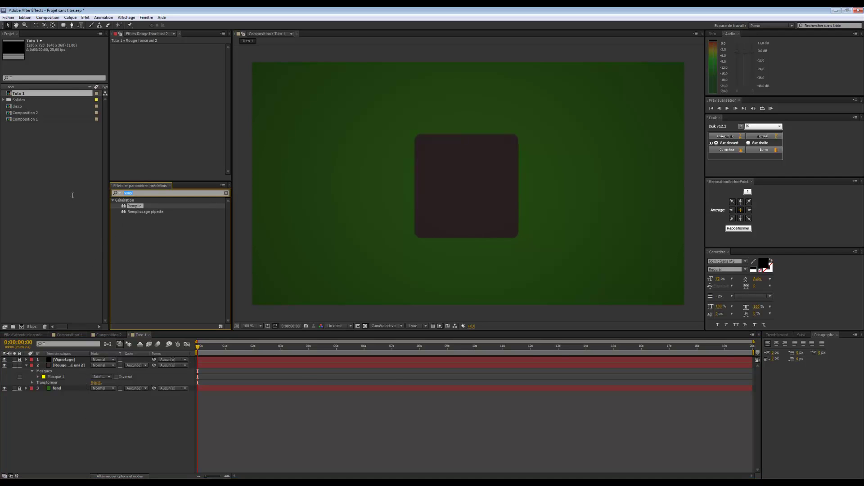
pyautogui.write('ombre')
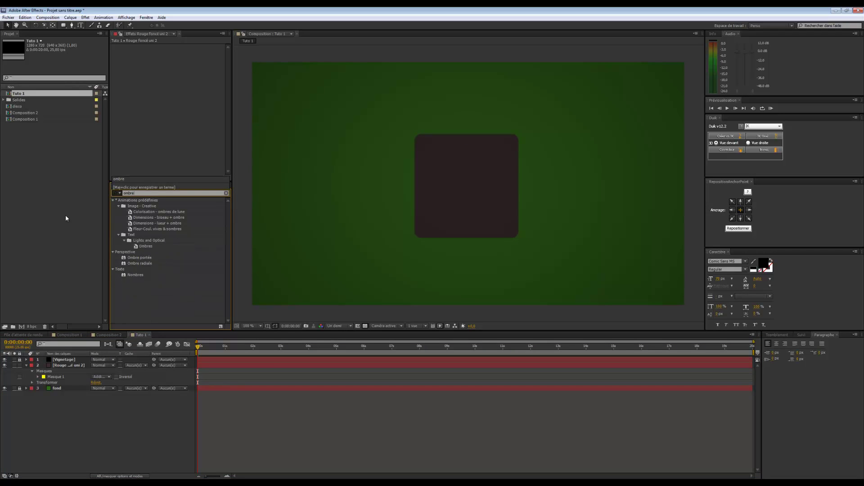
pyautogui.click(138, 258)
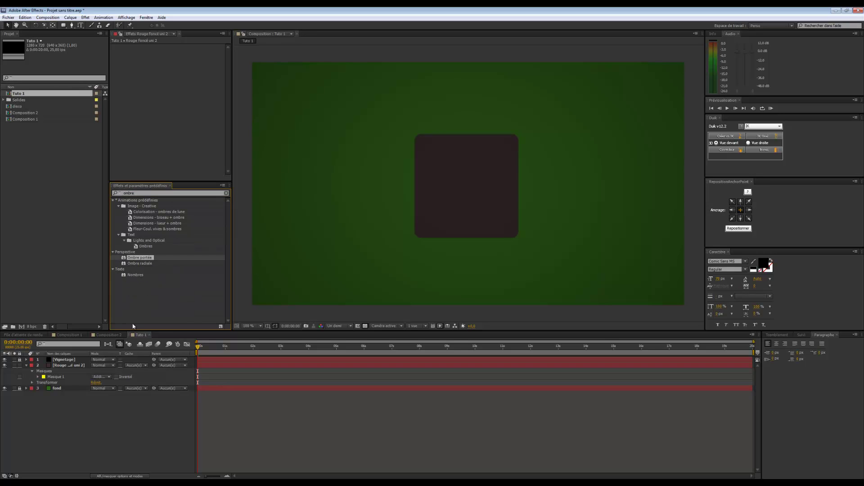
pyautogui.moveTo(53, 370); pyautogui.dragTo(53, 367)
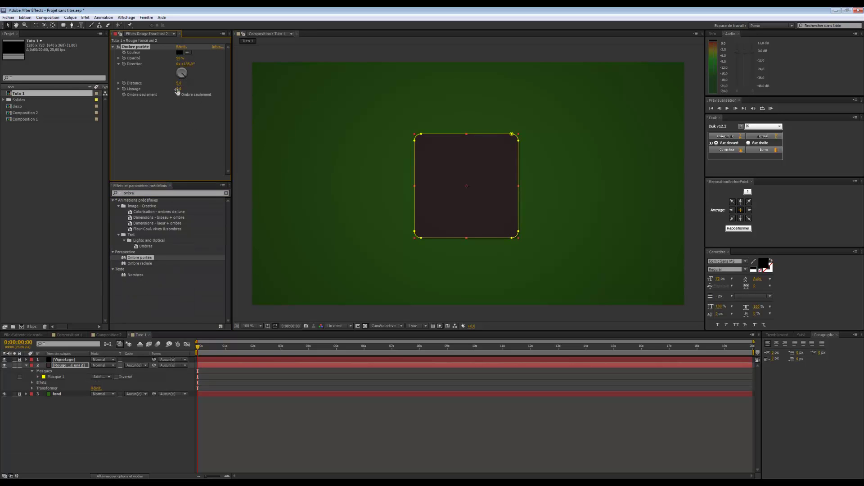
pyautogui.moveTo(178, 89); pyautogui.dragTo(216, 89)
pyautogui.click(161, 151)
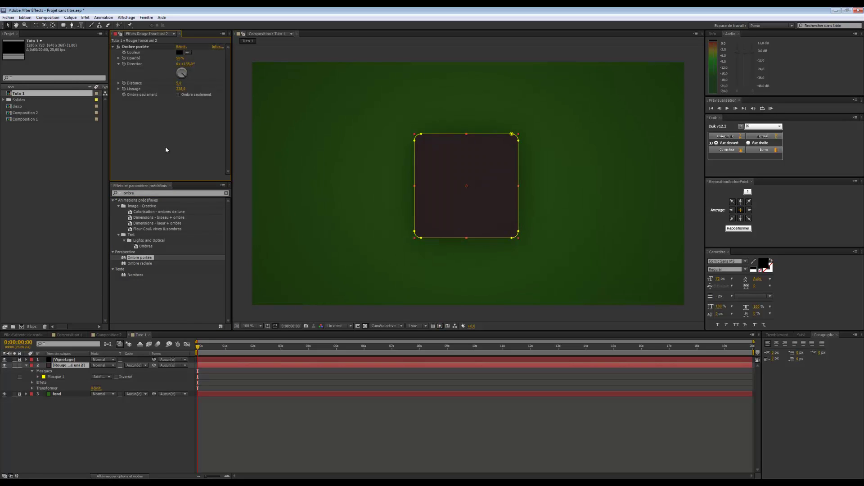
pyautogui.click(108, 415)
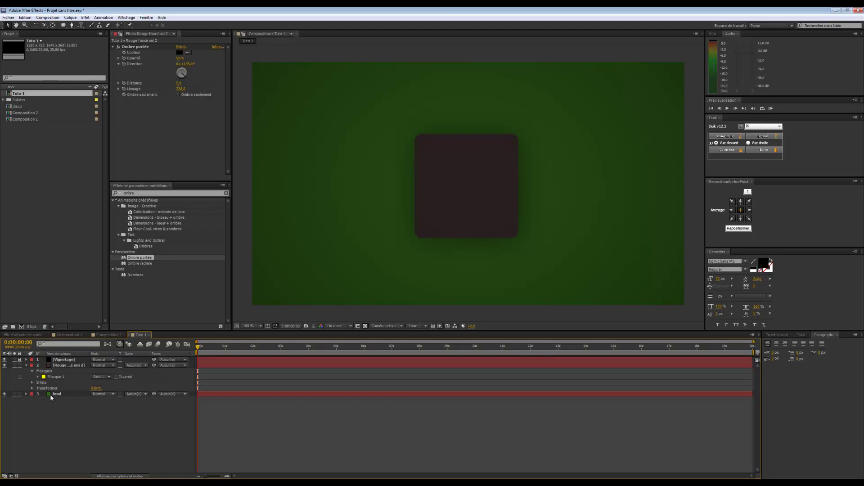
# Change the fond solid's colour to a lighter, less saturated green in its solid settings.
pyautogui.click(57, 394)
pyautogui.click(71, 17)
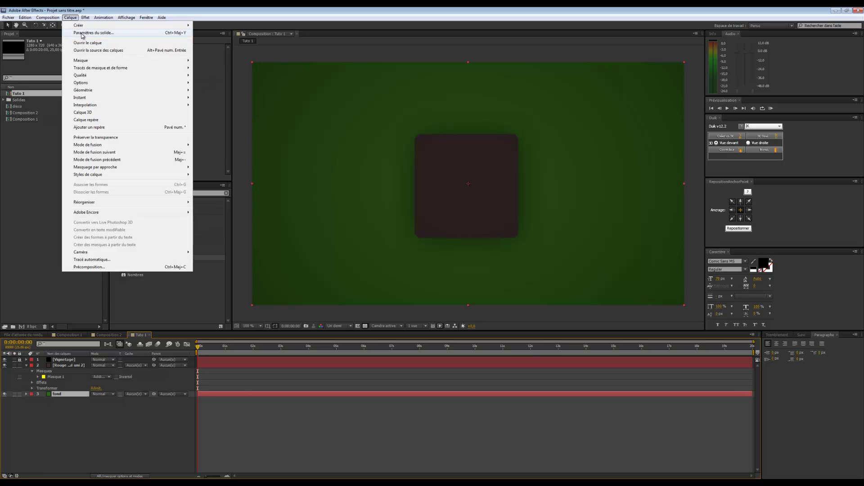
pyautogui.click(86, 30)
pyautogui.click(188, 262)
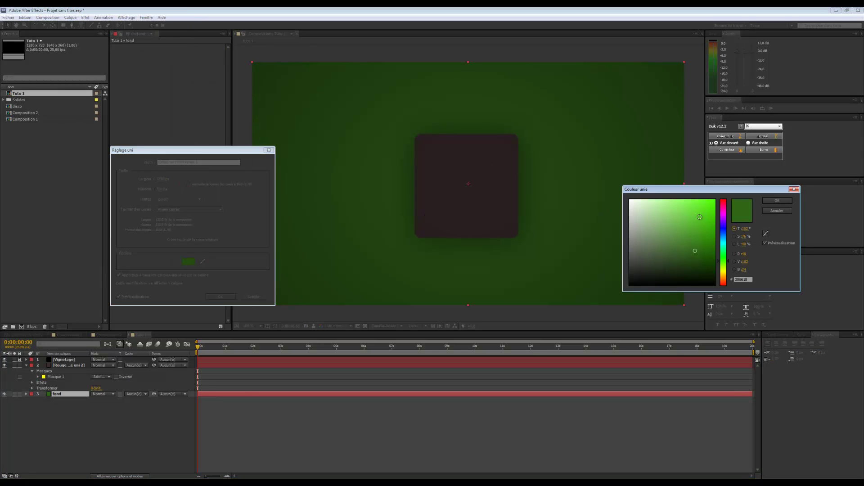
pyautogui.moveTo(701, 217)
pyautogui.mouseDown()
pyautogui.moveTo(657, 227)
pyautogui.moveTo(665, 256)
pyautogui.moveTo(665, 242)
pyautogui.moveTo(697, 226)
pyautogui.moveTo(684, 229)
pyautogui.mouseUp()
pyautogui.click(775, 201)
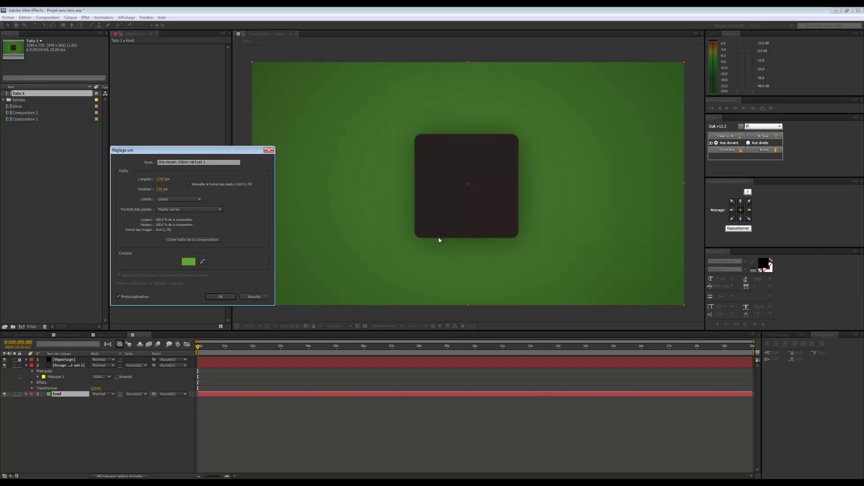
pyautogui.click(225, 296)
pyautogui.click(327, 447)
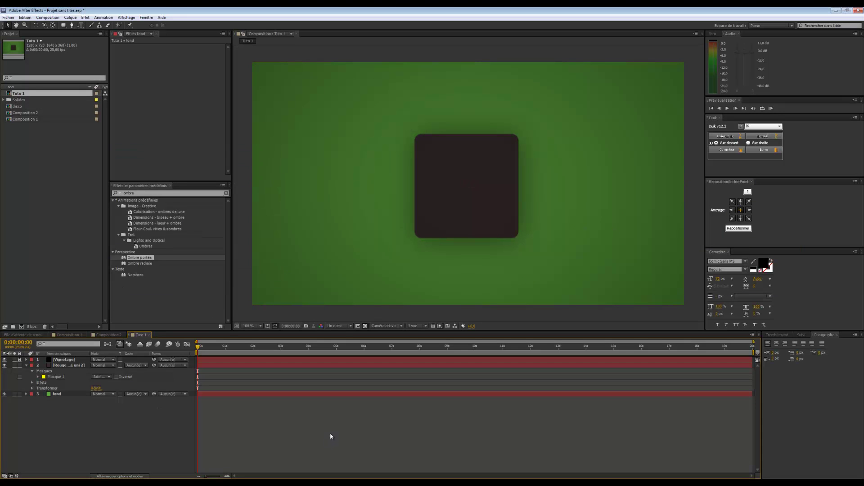
# Rename the reddish-brown square layer as mouton.
pyautogui.moveTo(140, 258); pyautogui.dragTo(512, 196)
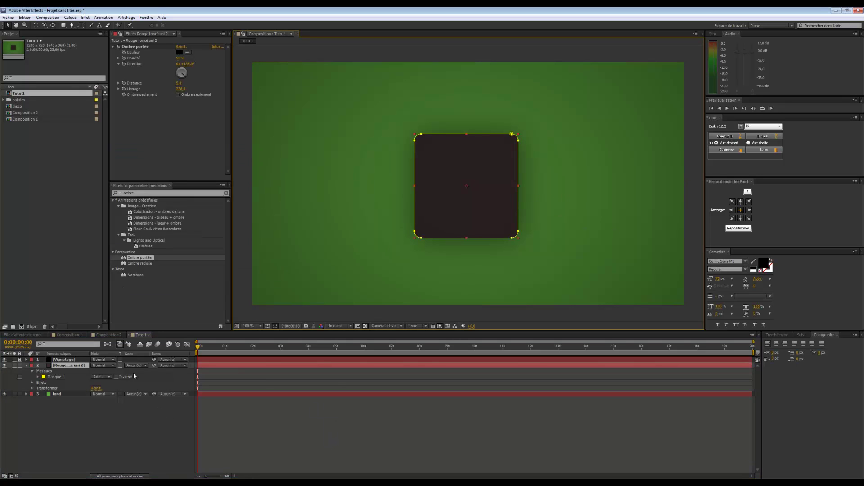
pyautogui.click(65, 388)
pyautogui.click(58, 365)
pyautogui.press('Return')
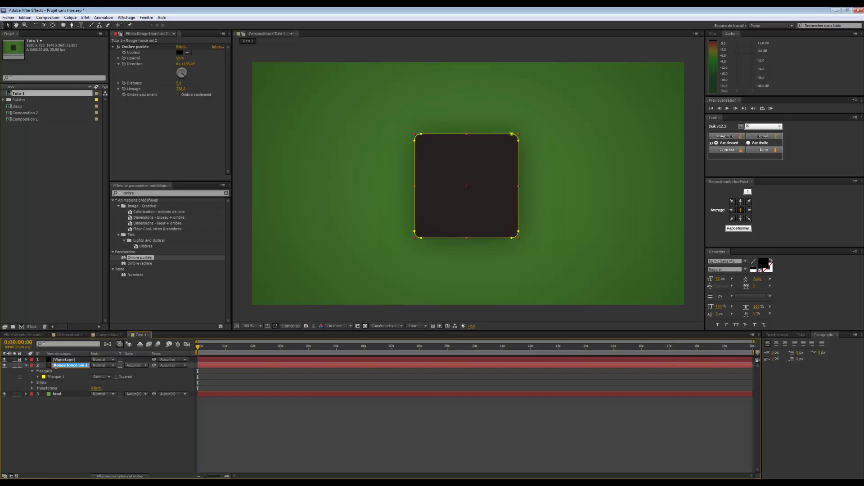
pyautogui.write('mouton')
pyautogui.click(33, 405)
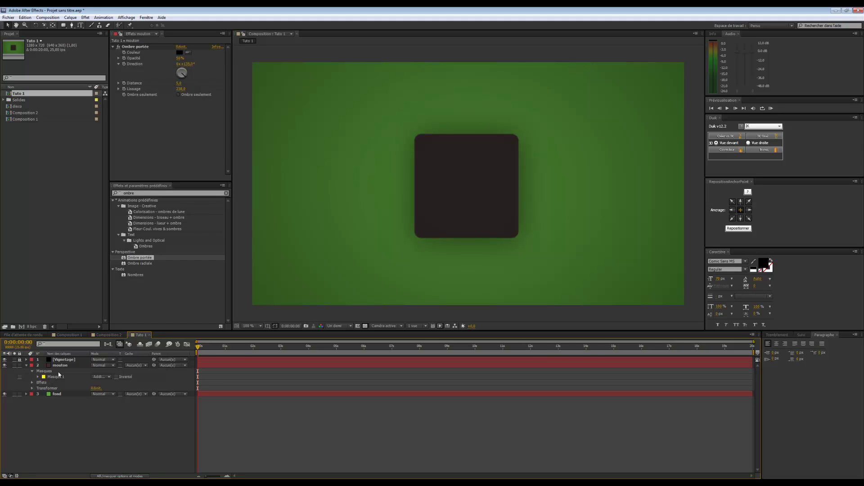
# Add the expression wiggle(0.2, 500) to the mouton layer's position and preview the motion.
pyautogui.click(68, 365)
pyautogui.press('p')
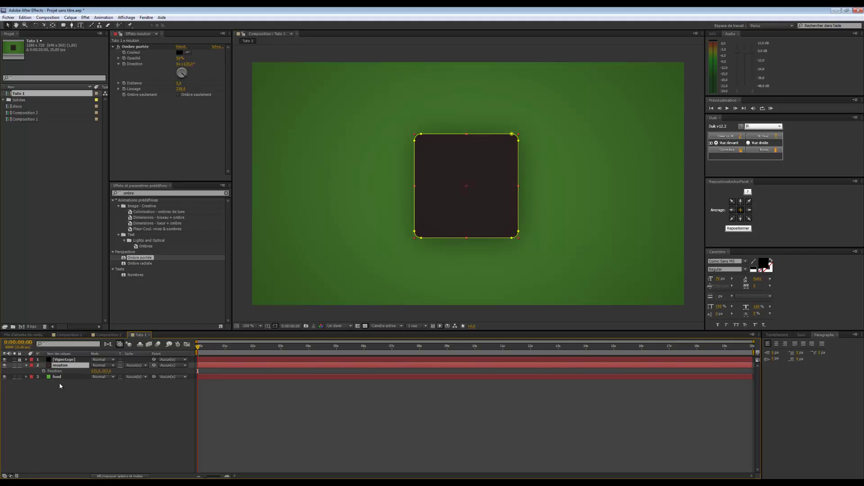
pyautogui.click(60, 439)
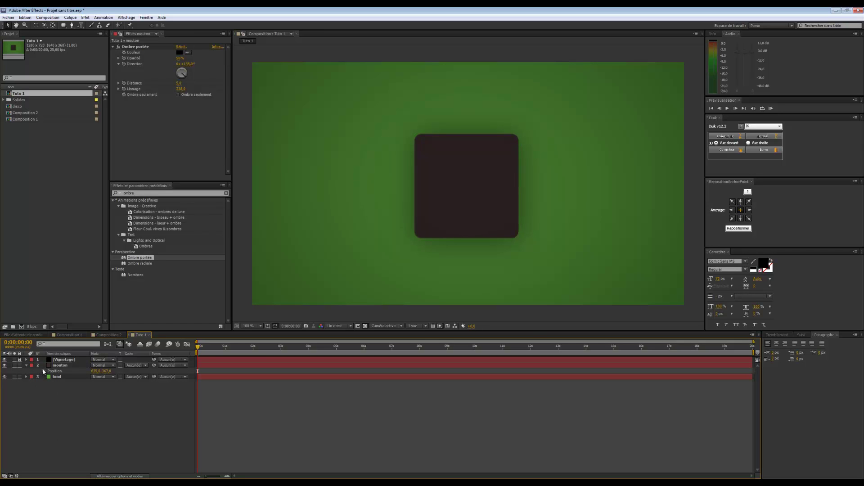
pyautogui.keyDown('alt'); pyautogui.click(43, 371); pyautogui.keyUp('alt')
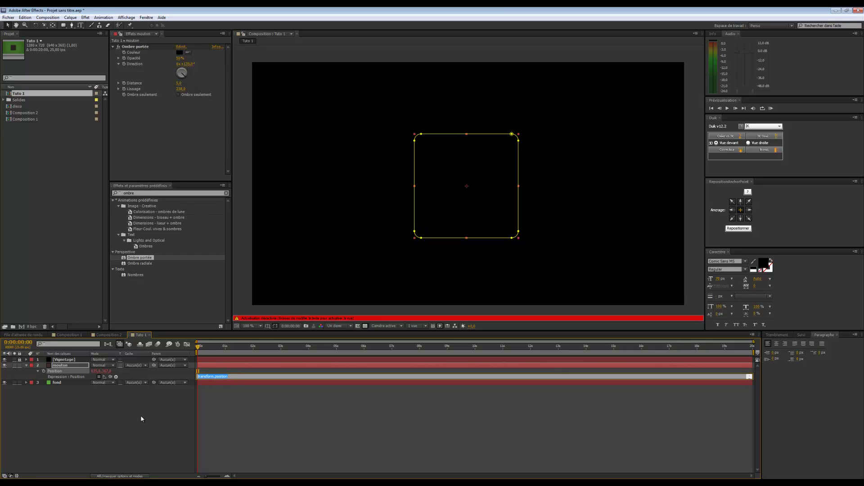
pyautogui.write('wiggle(0.2, 500')
pyautogui.click(165, 431)
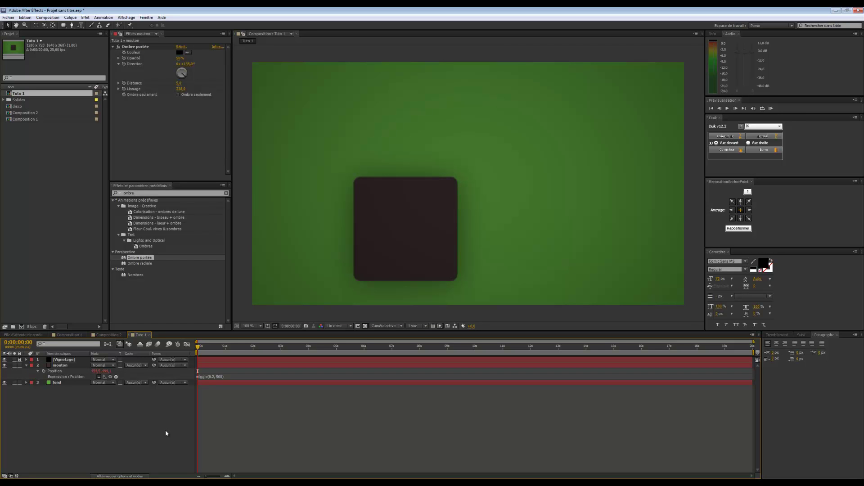
pyautogui.press('KP_0')
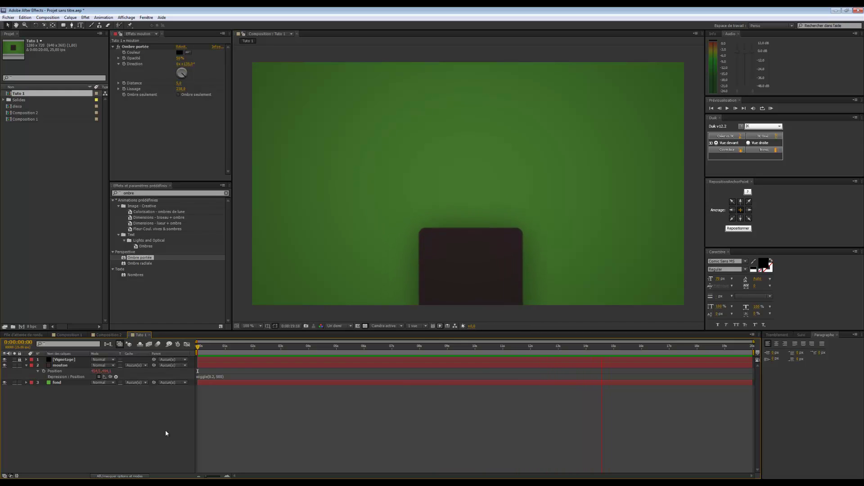
pyautogui.press('space')
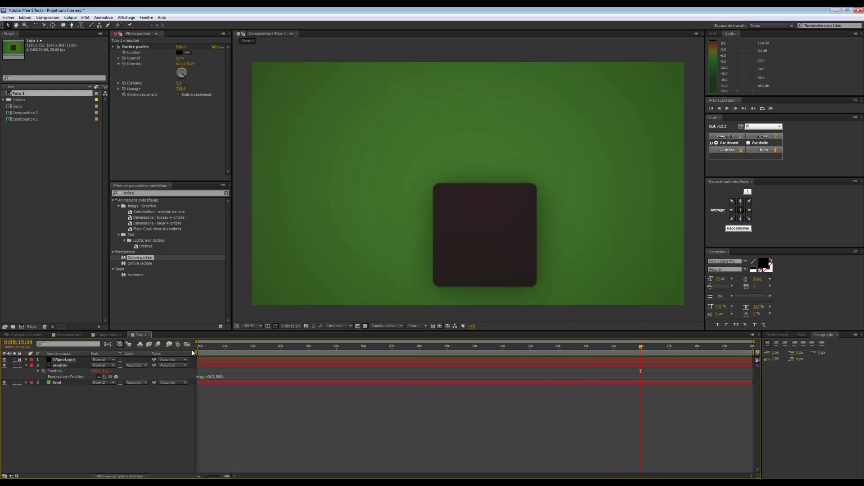
# Add the expression wiggle(0.2, 10) to the mouton layer's rotation and preview the animation from the start.
pyautogui.moveTo(208, 347)
pyautogui.mouseDown()
pyautogui.moveTo(309, 360)
pyautogui.moveTo(478, 360)
pyautogui.moveTo(247, 360)
pyautogui.moveTo(194, 350)
pyautogui.mouseUp()
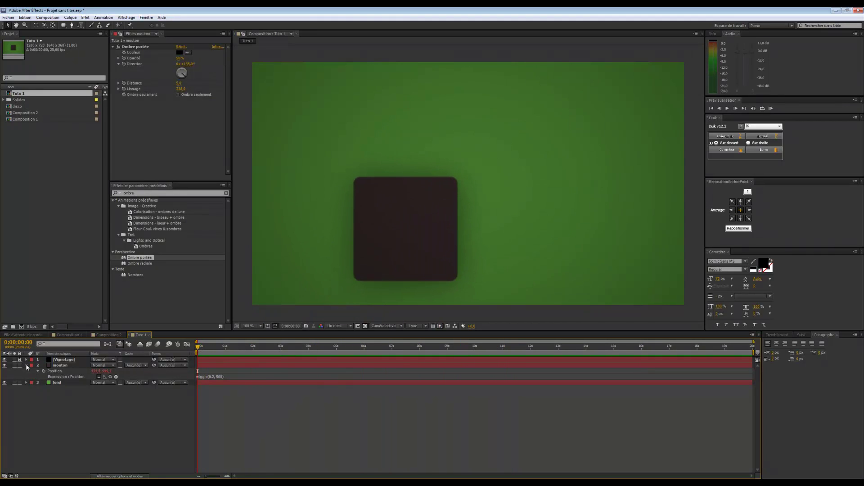
pyautogui.click(59, 365)
pyautogui.press('r')
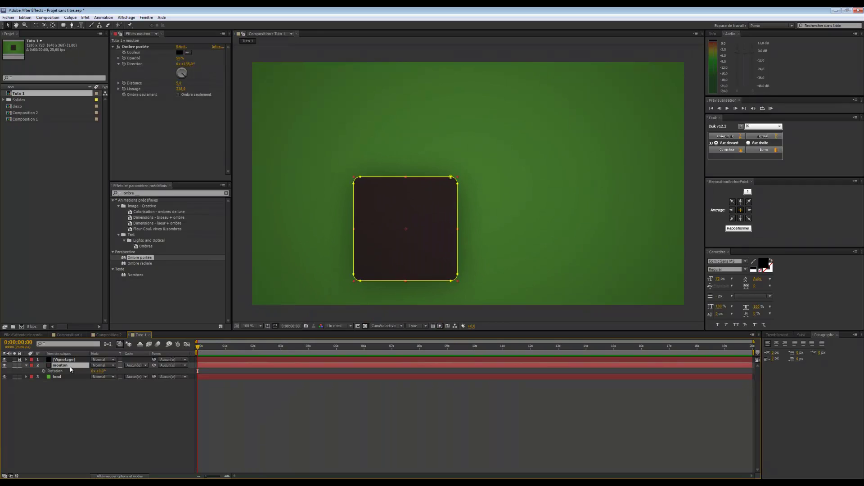
pyautogui.keyDown('alt'); pyautogui.click(44, 372); pyautogui.keyUp('alt')
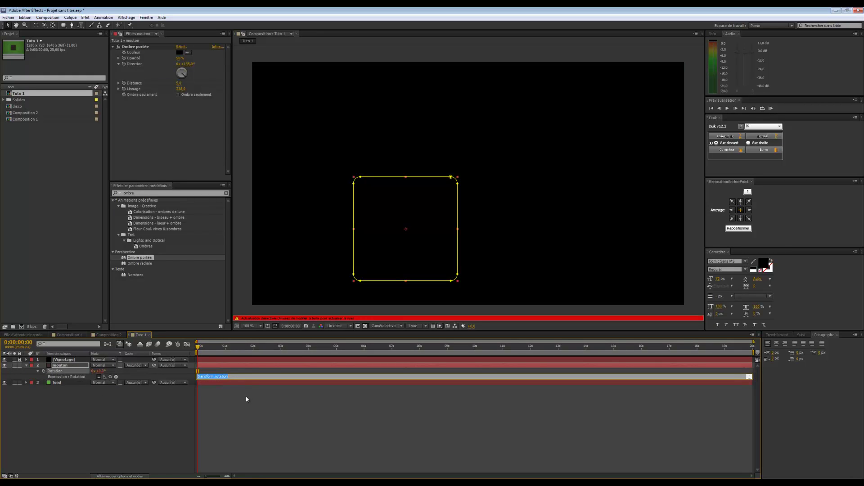
pyautogui.write('wiggle(0.2, 10')
pyautogui.click(171, 414)
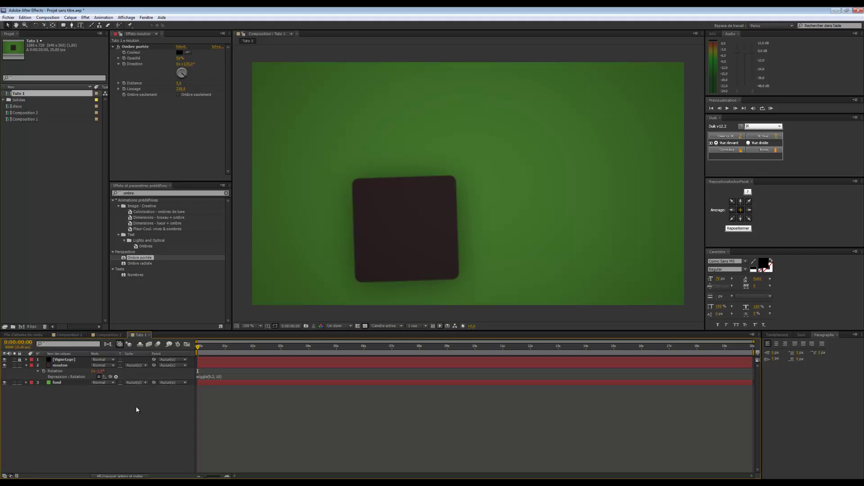
pyautogui.press('space')
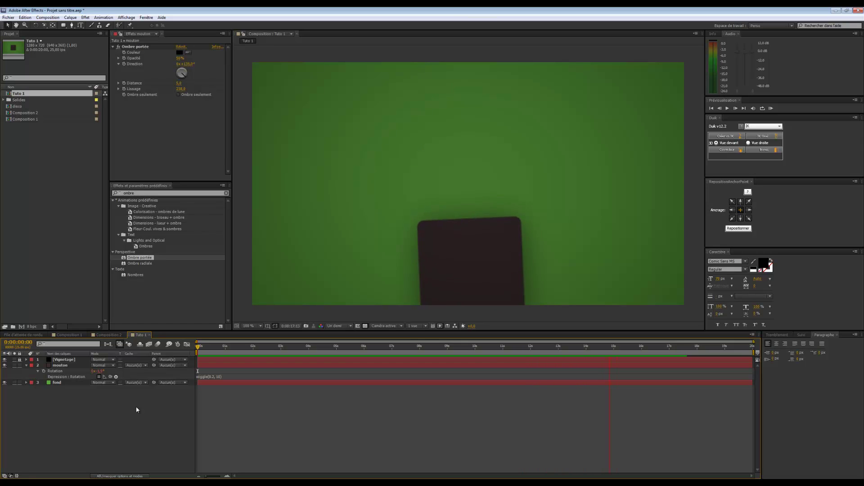
pyautogui.press('space')
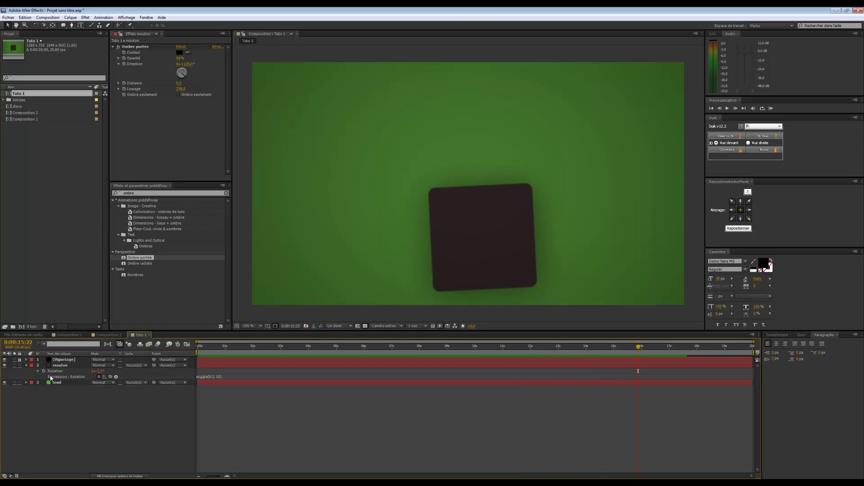
# Add the expression wiggle(0.5, 20) to the mouton layer's scale, correcting the function's spelling, and preview the animation.
pyautogui.click(60, 366)
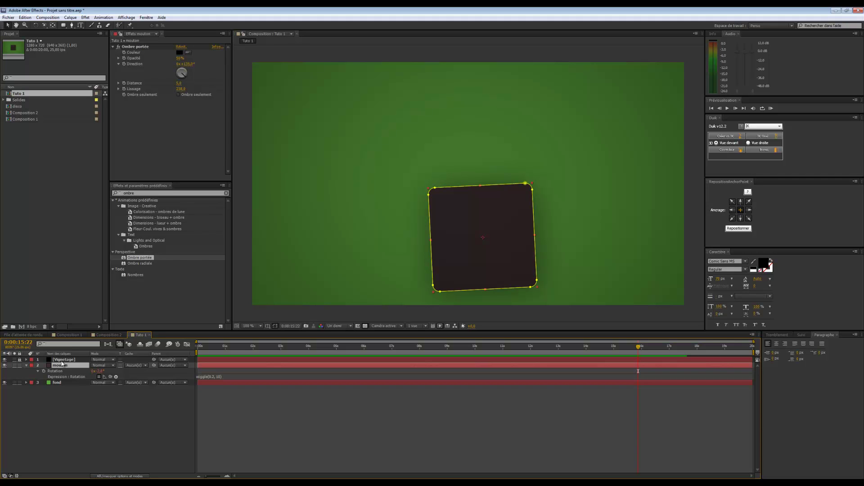
pyautogui.press('s')
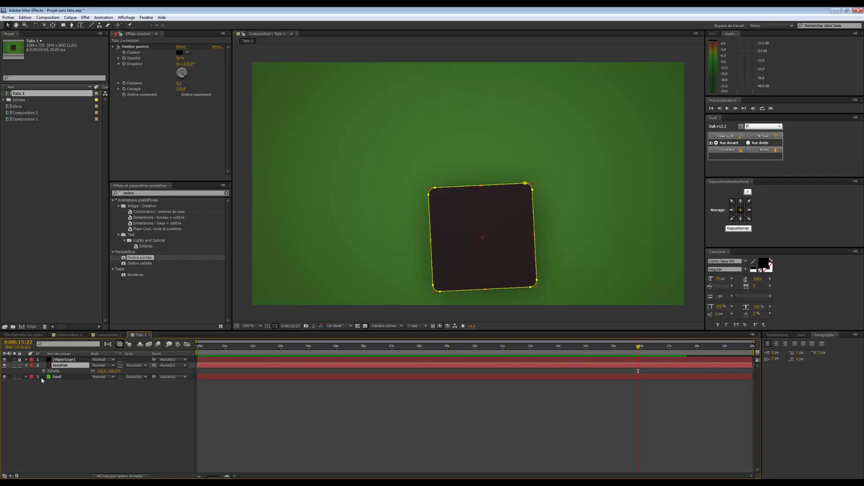
pyautogui.keyDown('alt'); pyautogui.click(44, 371); pyautogui.keyUp('alt')
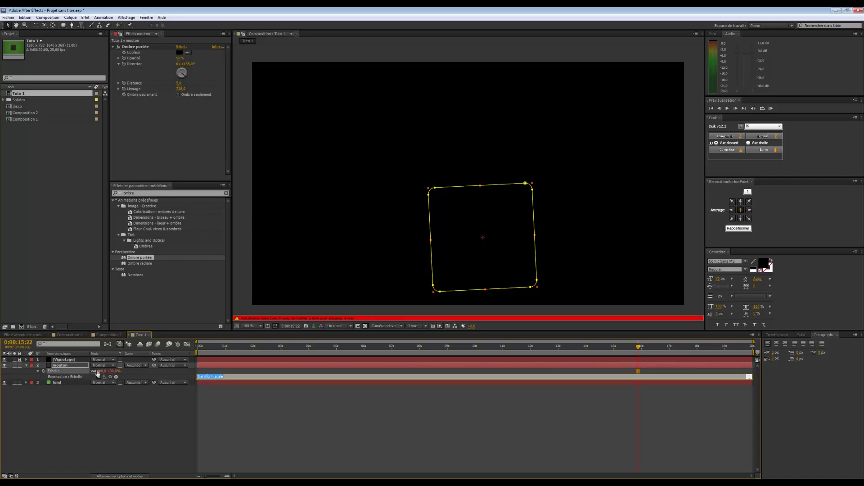
pyautogui.write('wigle(0.5, 20')
pyautogui.write(')')
pyautogui.click(100, 429)
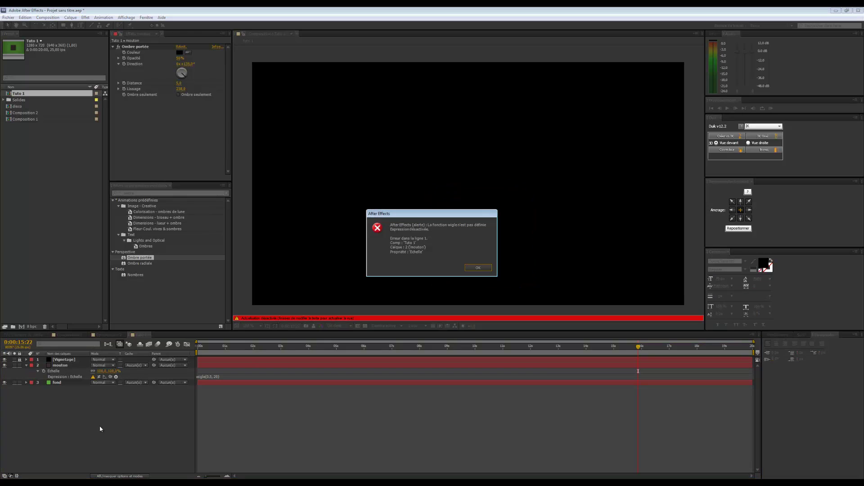
pyautogui.click(478, 267)
pyautogui.click(638, 371)
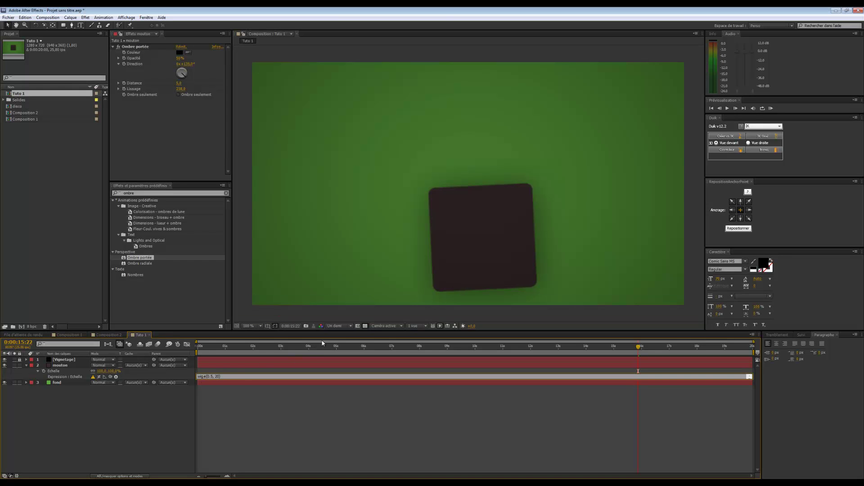
pyautogui.write('g')
pyautogui.click(145, 439)
pyautogui.press('space')
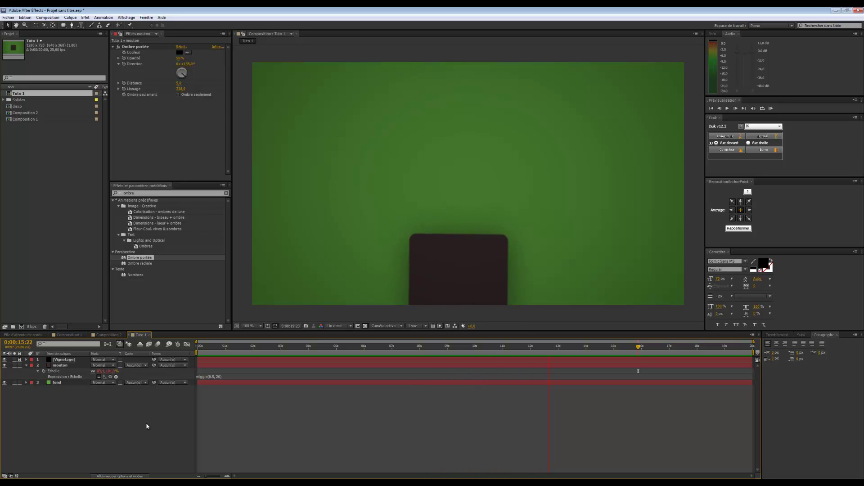
# Move the current time to 0:00:04:23 and prepare the Ellipse tool with the white fill colour FFFFFF.
pyautogui.moveTo(272, 346); pyautogui.dragTo(334, 371)
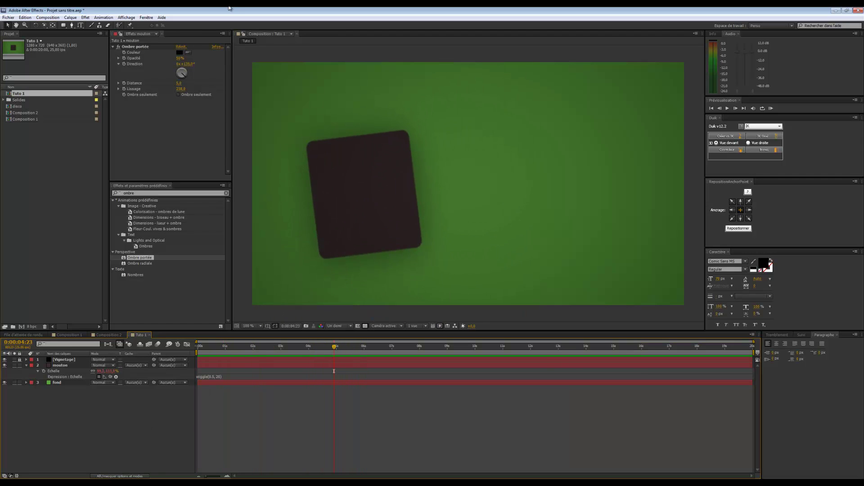
pyautogui.moveTo(63, 26); pyautogui.dragTo(87, 41)
pyautogui.moveTo(317, 94); pyautogui.dragTo(339, 109)
pyautogui.hotkey('ctrl', 'z')
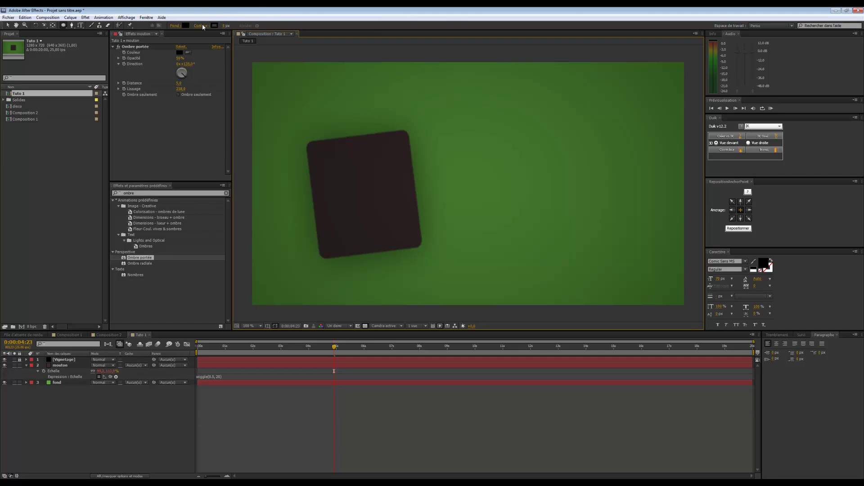
pyautogui.click(185, 26)
pyautogui.moveTo(674, 199); pyautogui.dragTo(630, 199)
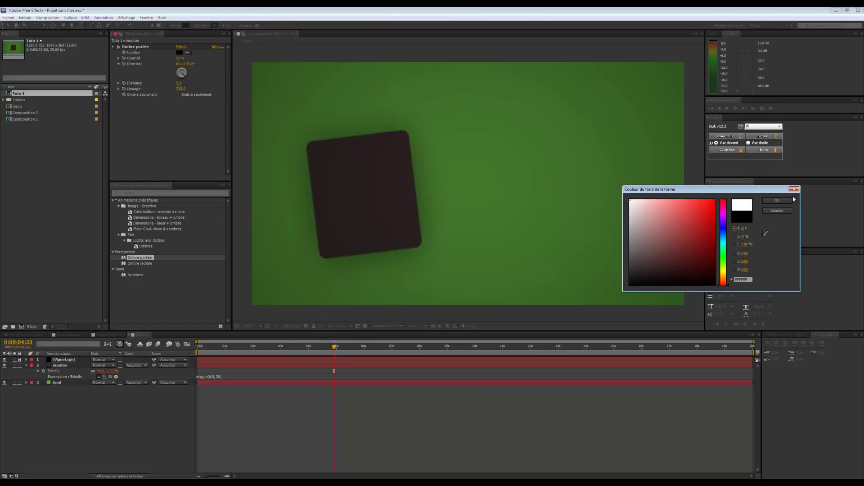
pyautogui.click(776, 201)
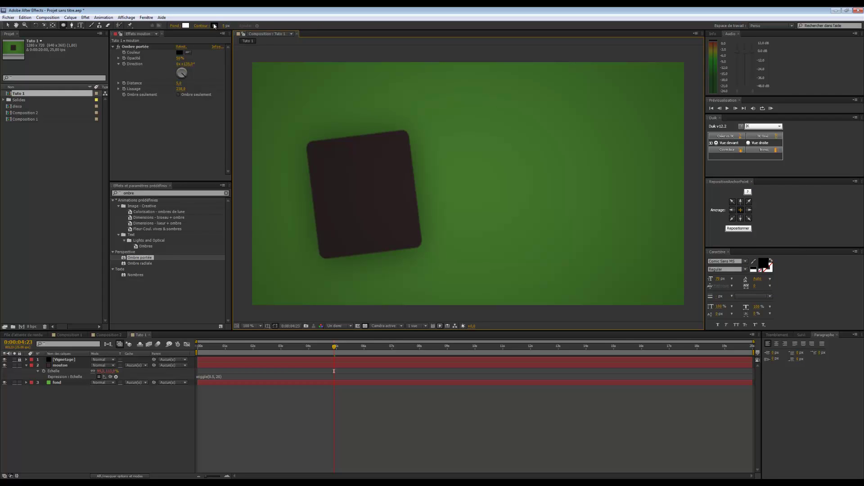
# Draw a small white circle with a black outline and place it near the dark square's lower-left corner as an eye.
pyautogui.moveTo(341, 100)
pyautogui.mouseDown()
pyautogui.moveTo(373, 131)
pyautogui.moveTo(359, 116)
pyautogui.mouseUp()
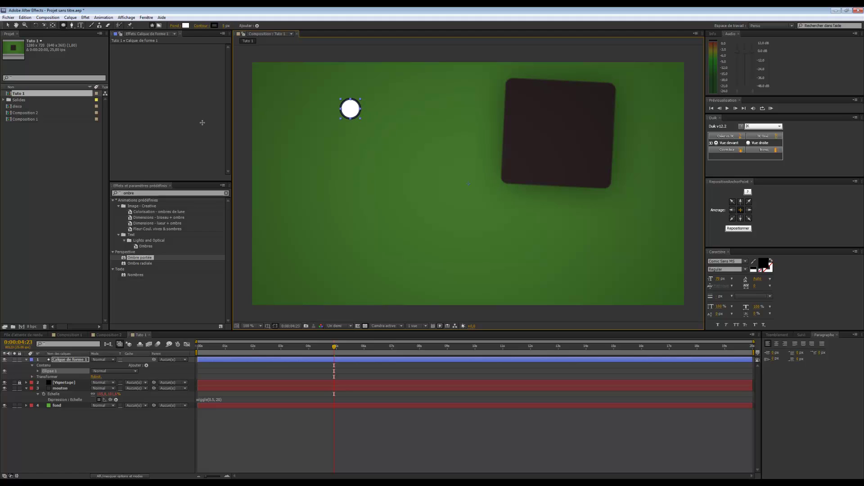
pyautogui.click(8, 25)
pyautogui.moveTo(355, 109); pyautogui.dragTo(539, 165)
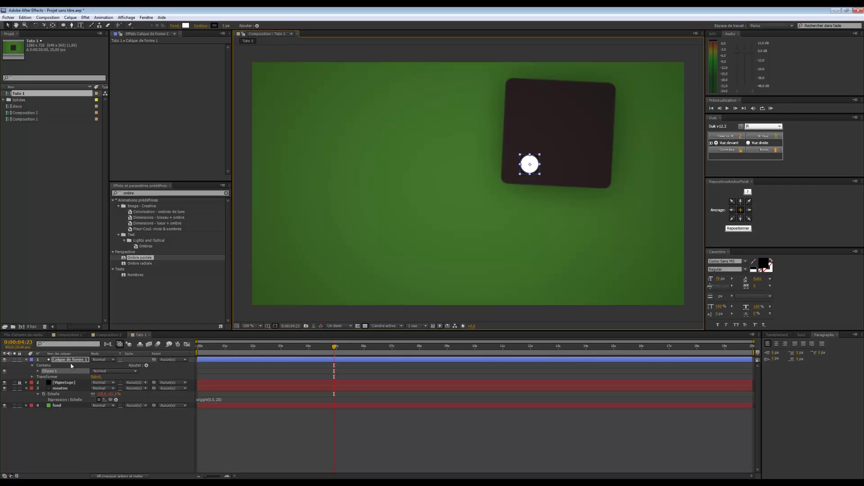
# Rename the white circle's shape layer as o1.
pyautogui.click(69, 361)
pyautogui.press('Return')
pyautogui.write('o')
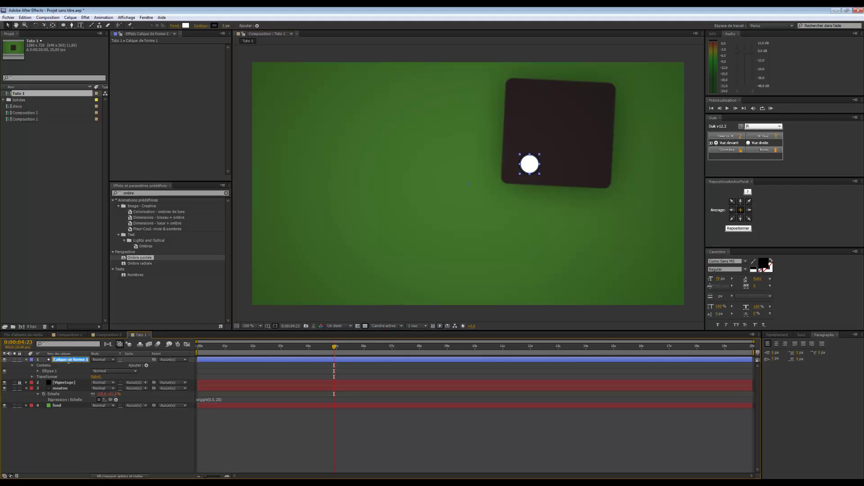
pyautogui.write('1')
pyautogui.click(42, 398)
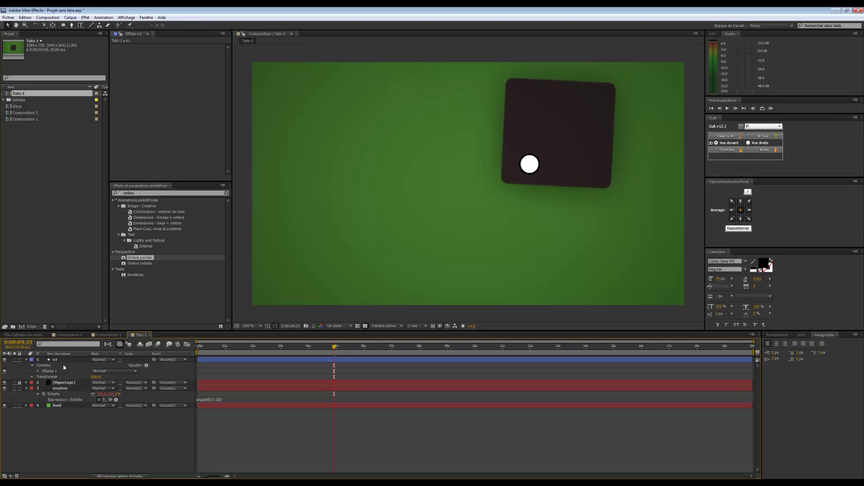
# Place the o1 layer directly below the Vignettage layer and parent it to mouton.
pyautogui.click(26, 360)
pyautogui.click(57, 361)
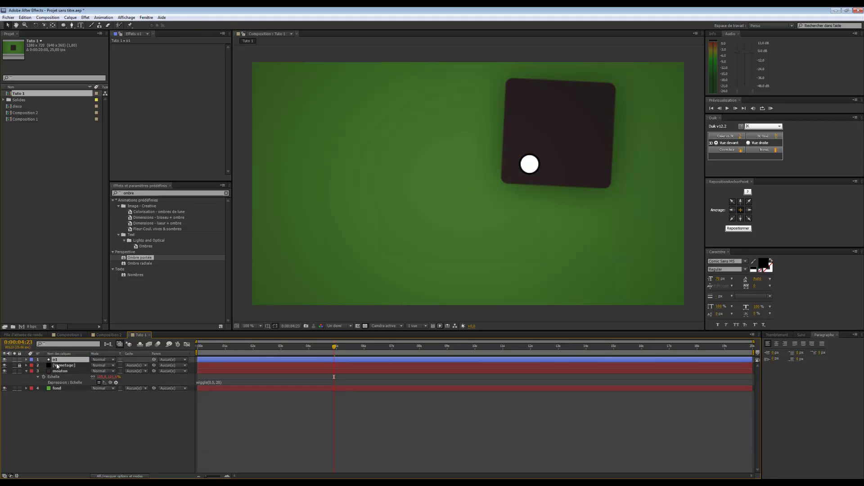
pyautogui.moveTo(57, 366); pyautogui.dragTo(55, 372)
pyautogui.click(63, 397)
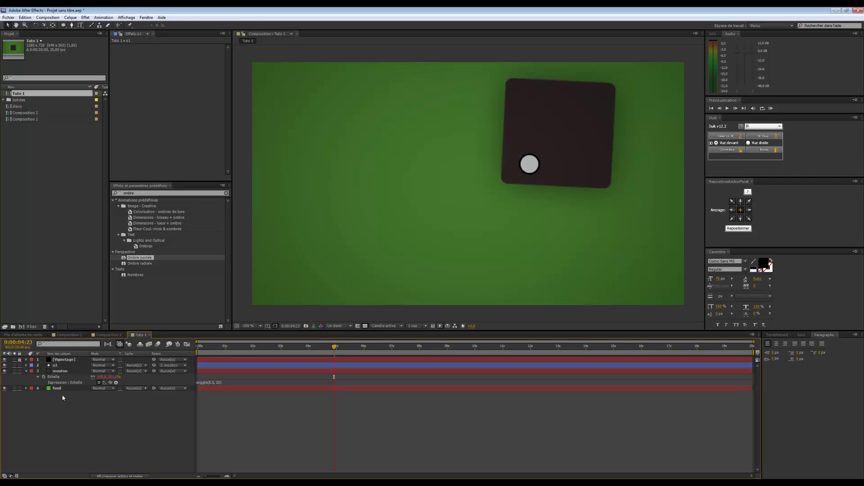
# Duplicate the o1 layer and place the copy near the dark square's lower-right corner as the second eye.
pyautogui.click(63, 368)
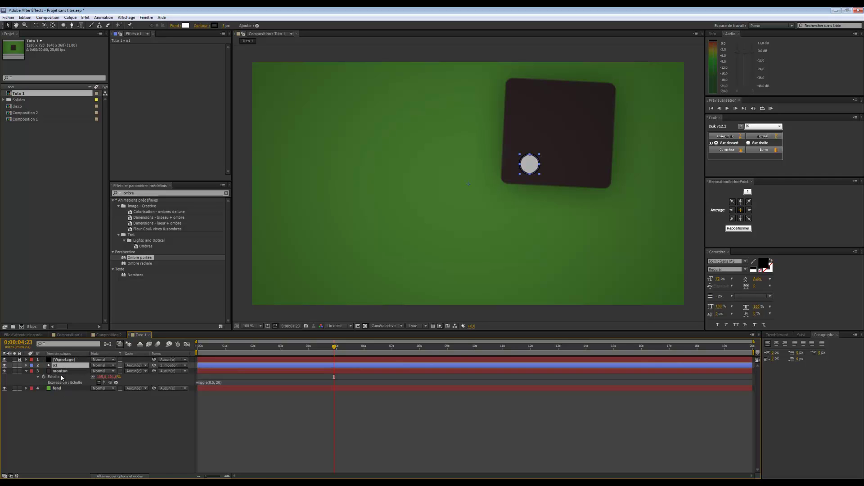
pyautogui.hotkey('ctrl', 'd')
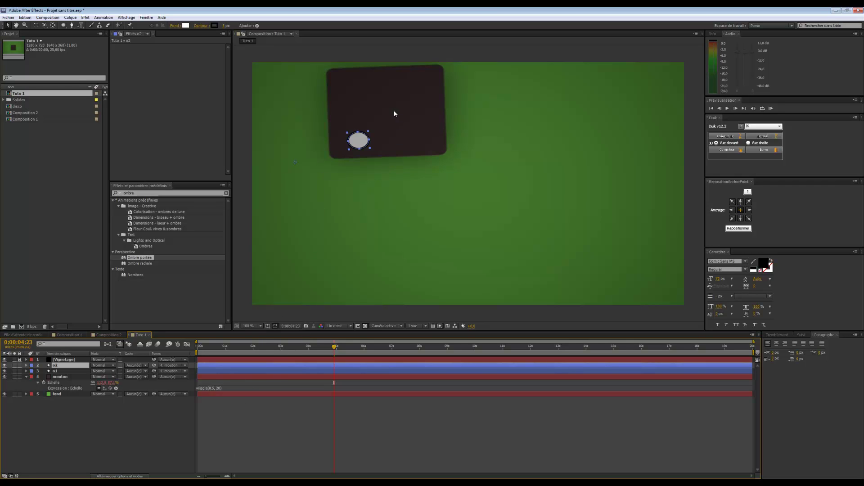
pyautogui.moveTo(365, 140); pyautogui.dragTo(419, 139)
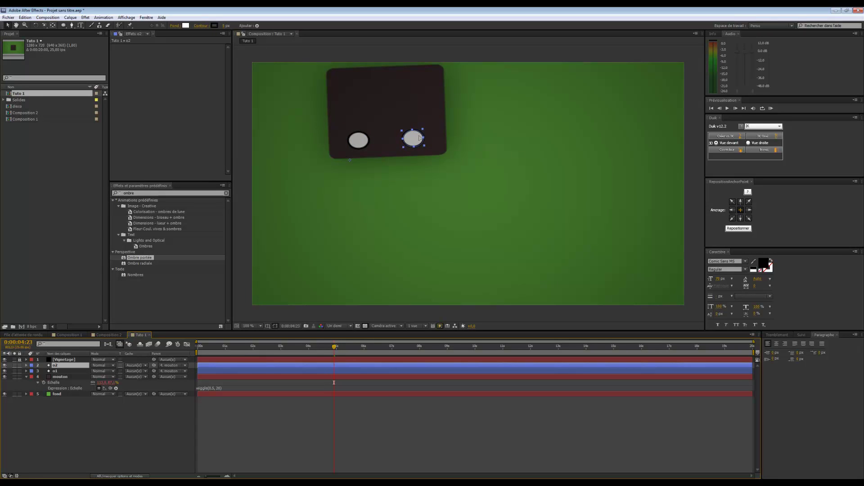
# Centre the anchor points of the o2 and o1 eye layers on their circles and preview the animation.
pyautogui.click(739, 229)
pyautogui.click(361, 143)
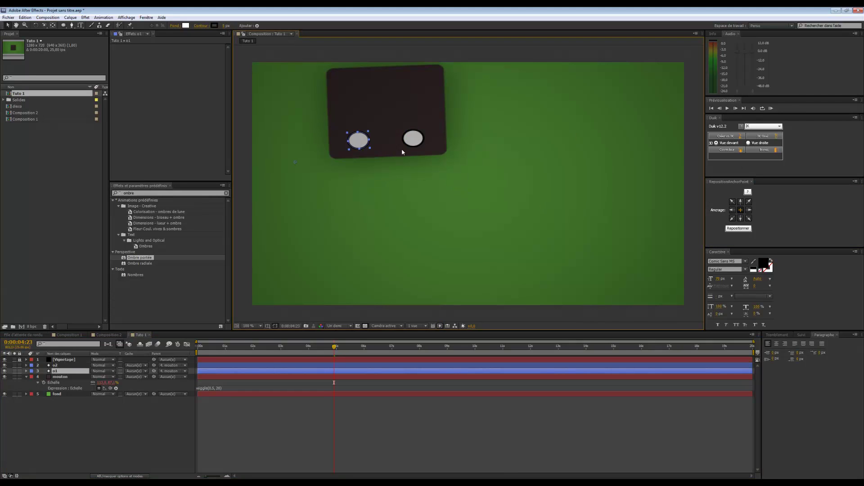
pyautogui.click(738, 228)
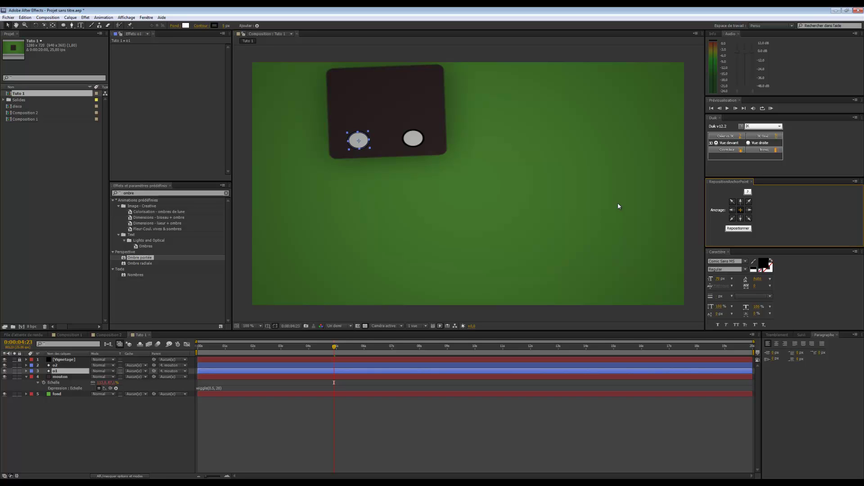
pyautogui.click(476, 438)
pyautogui.press('space')
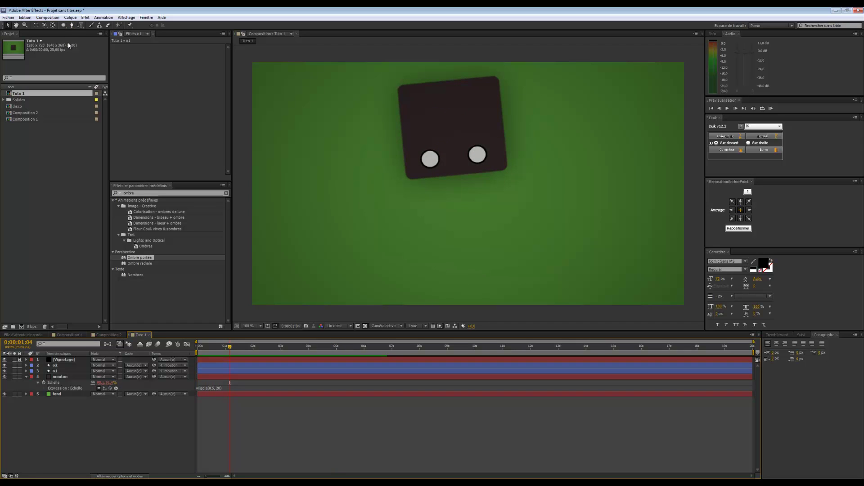
# Prepare the Ellipse tool with the black fill colour 000000.
pyautogui.click(63, 26)
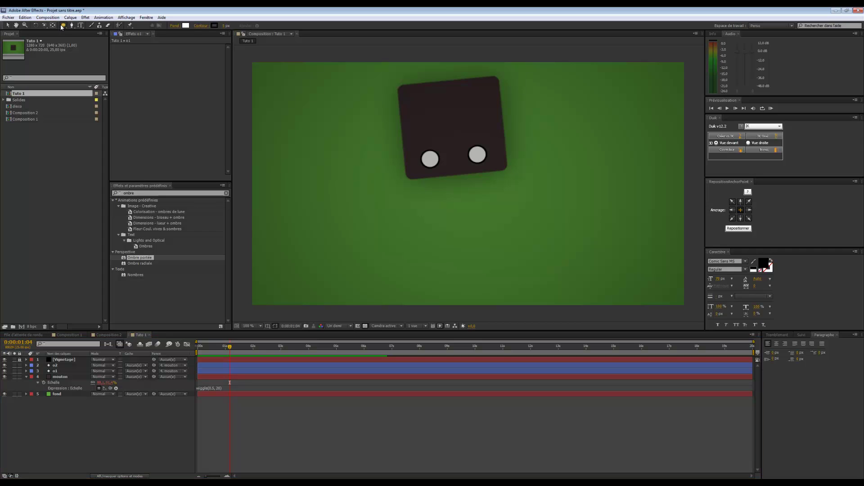
pyautogui.click(186, 25)
pyautogui.click(631, 285)
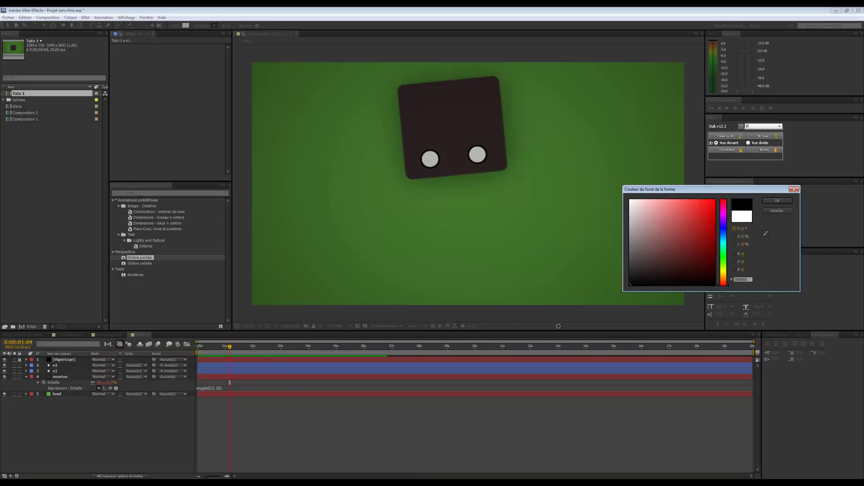
pyautogui.click(776, 200)
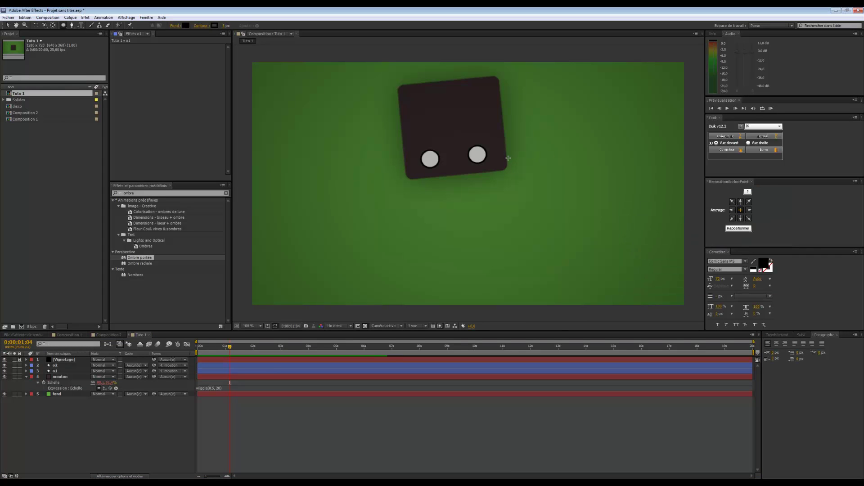
# Draw a tiny black circle as a pupil and place it inside the left eye.
pyautogui.click(477, 156)
pyautogui.moveTo(478, 156); pyautogui.dragTo(480, 158)
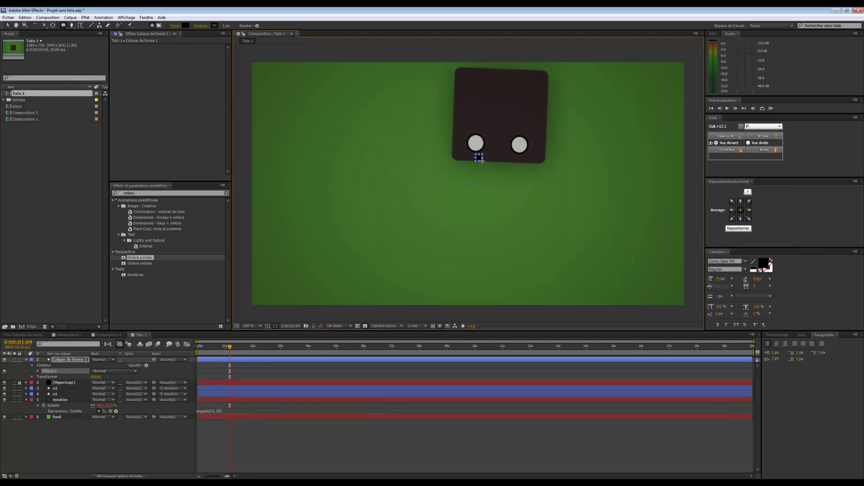
pyautogui.click(7, 25)
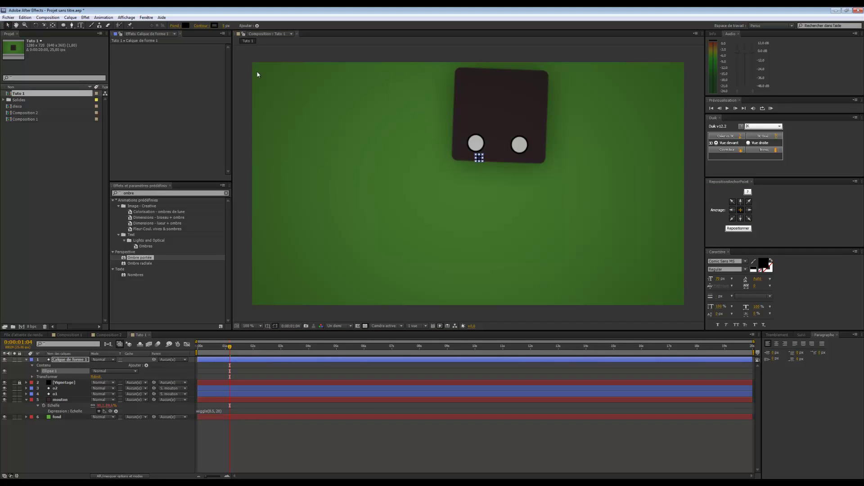
pyautogui.moveTo(477, 157); pyautogui.dragTo(476, 144)
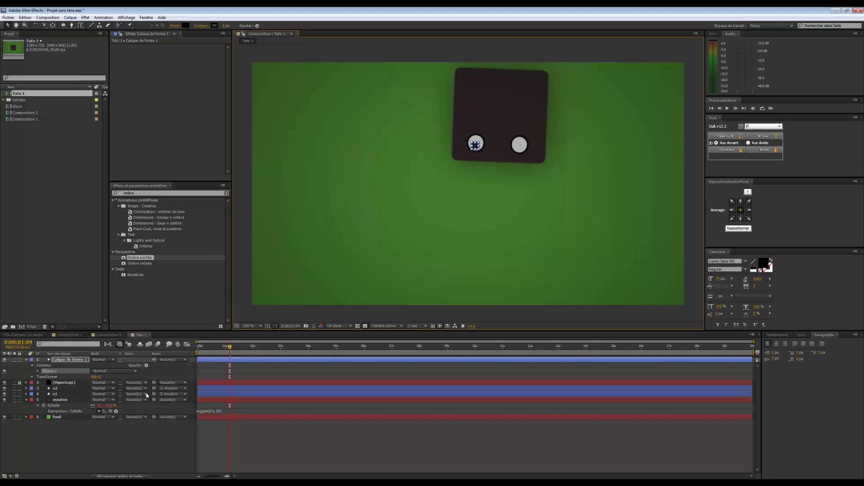
# Rename the black pupil's shape layer as p1.
pyautogui.click(64, 360)
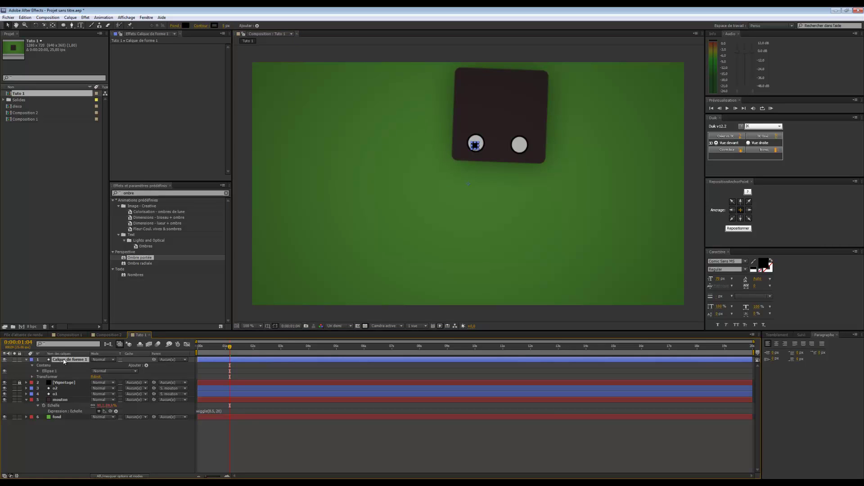
pyautogui.press('Return')
pyautogui.write('p1')
pyautogui.press('Return')
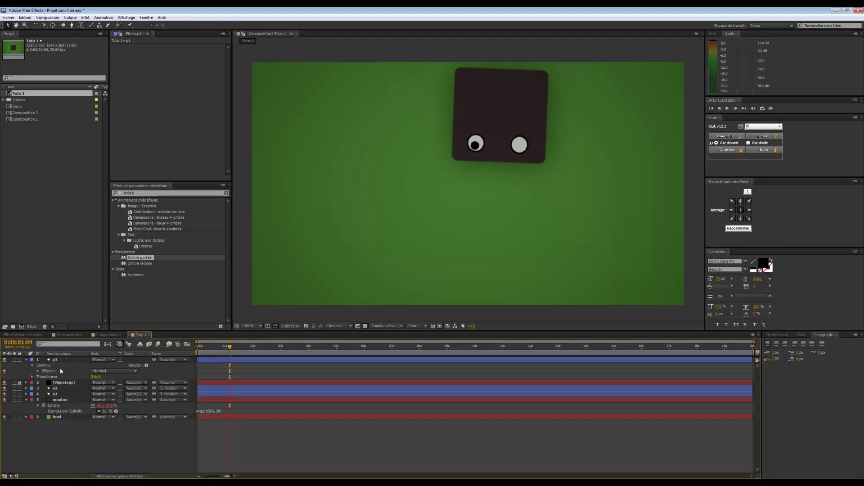
# Place the p1 layer between o2 and o1 and parent it to o1.
pyautogui.click(26, 360)
pyautogui.moveTo(54, 359); pyautogui.dragTo(107, 373)
pyautogui.moveTo(56, 379); pyautogui.dragTo(56, 379)
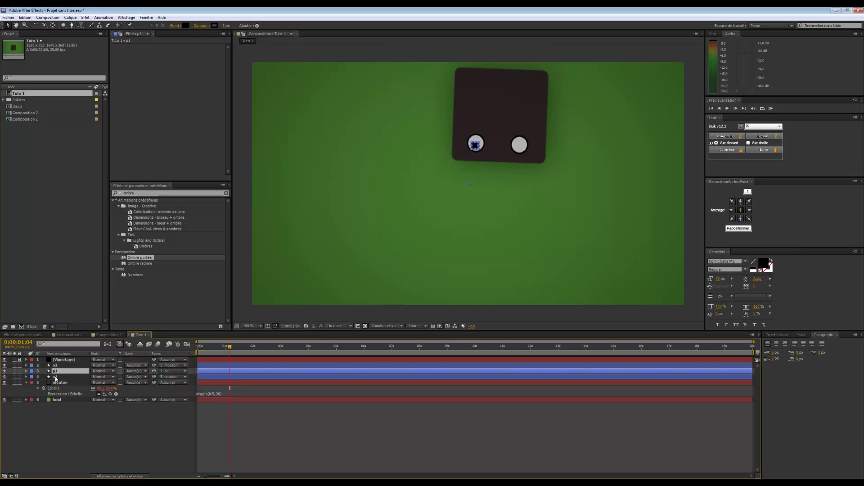
pyautogui.click(83, 434)
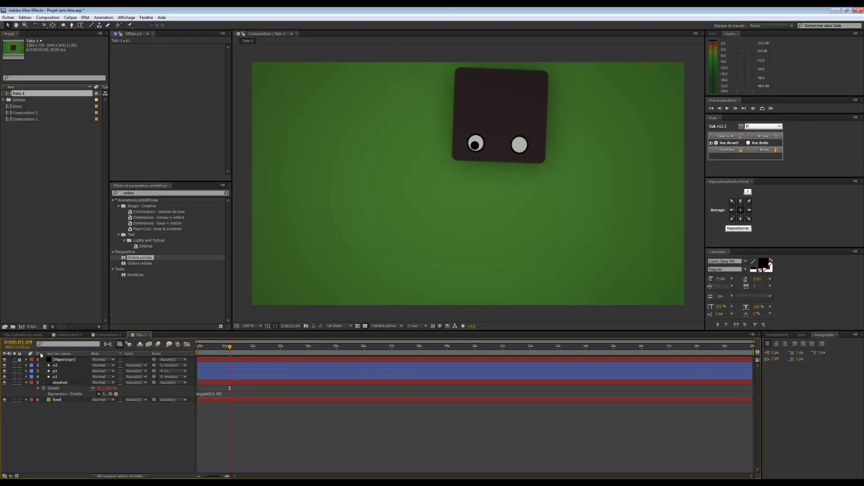
# Centre the anchor point of the p1 layer on the pupil and check the anchor point of o2.
pyautogui.click(58, 371)
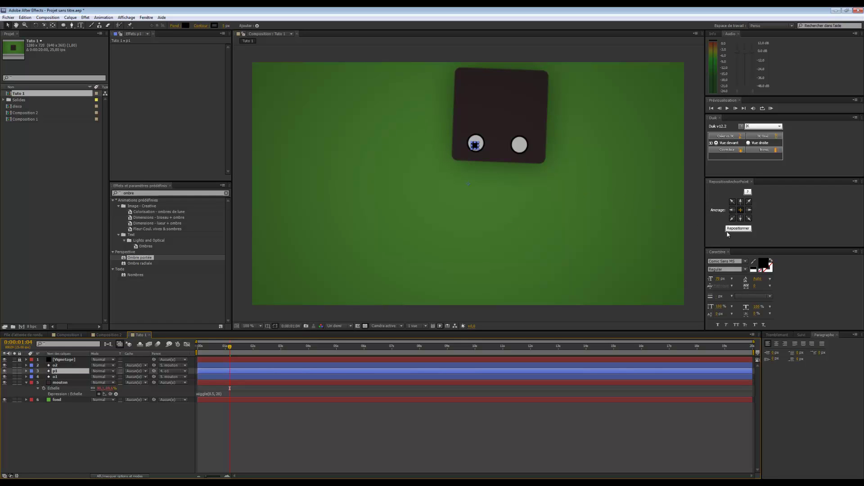
pyautogui.click(99, 450)
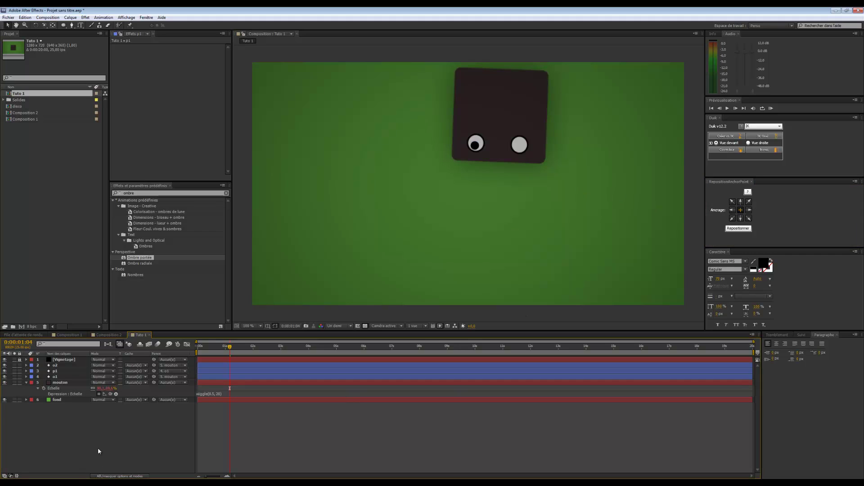
pyautogui.click(59, 372)
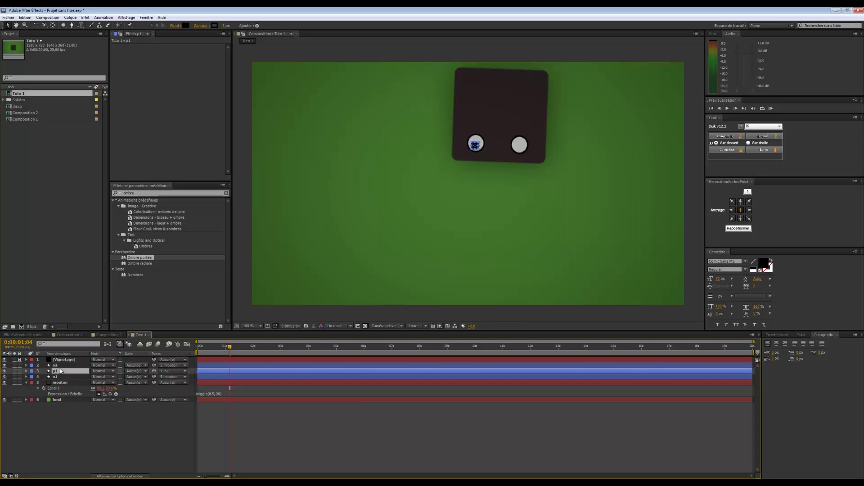
pyautogui.click(60, 366)
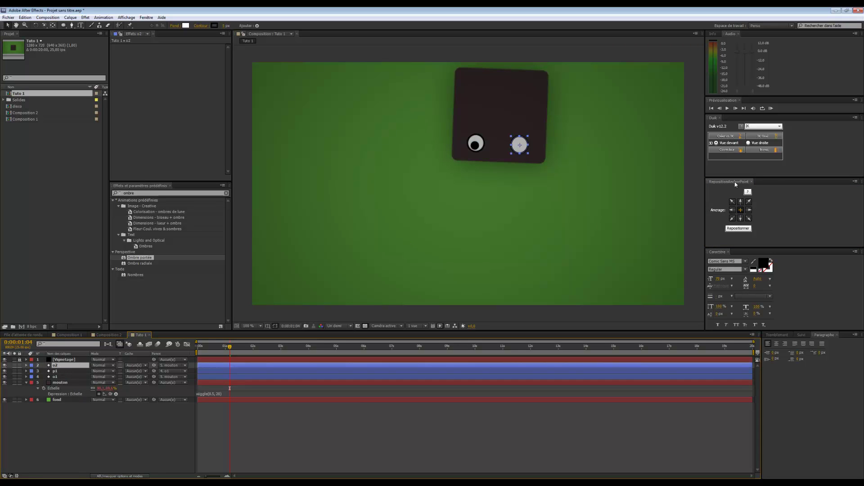
pyautogui.click(52, 25)
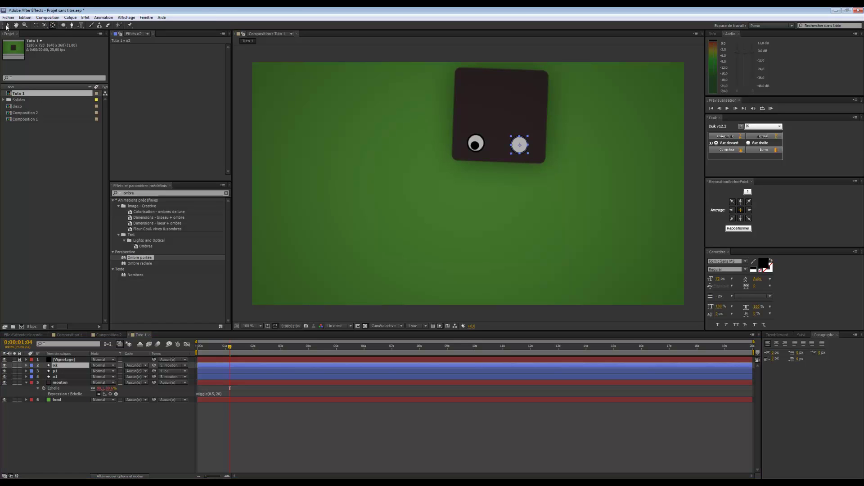
pyautogui.click(7, 25)
# Duplicate the p1 layer, move the copy above o2 and place its pupil inside the right eye.
pyautogui.click(53, 371)
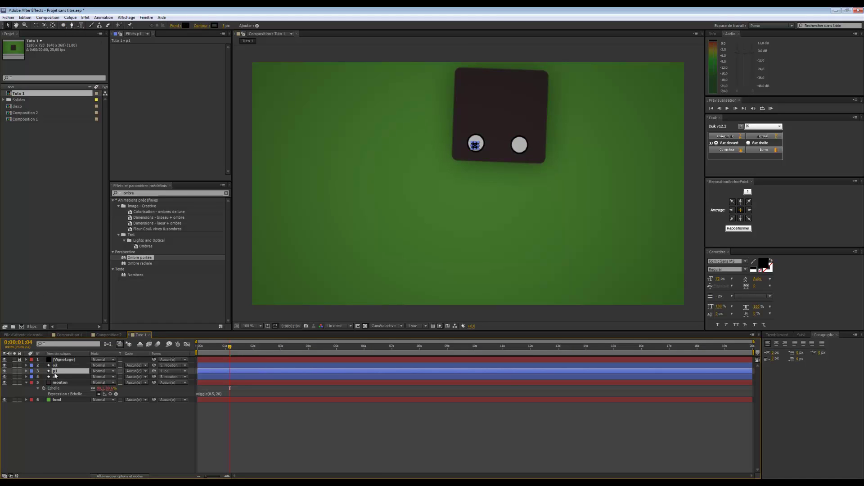
pyautogui.hotkey('ctrl', 'd')
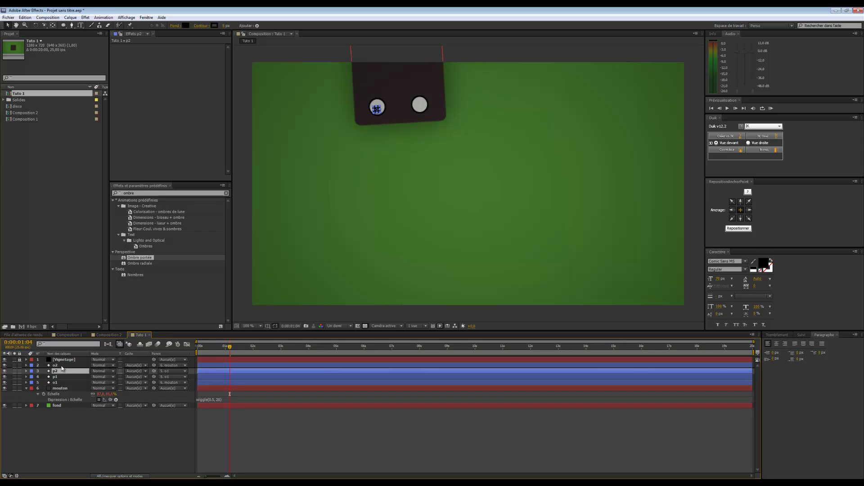
pyautogui.moveTo(63, 367); pyautogui.dragTo(63, 364)
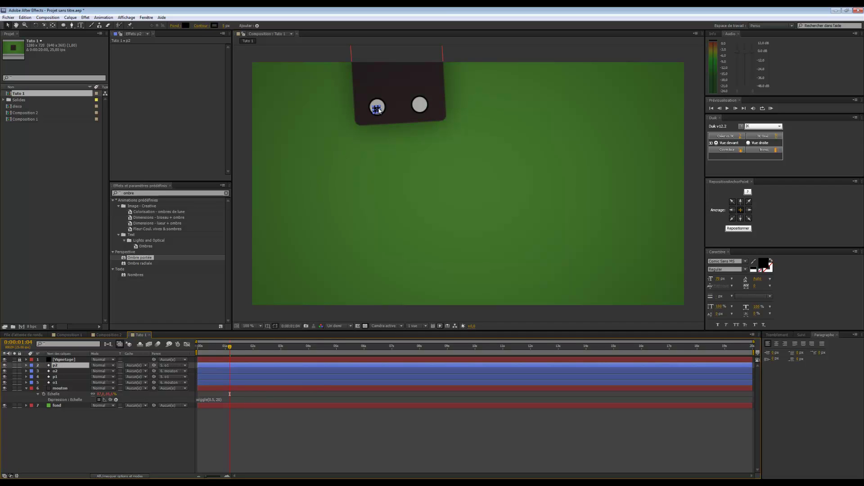
pyautogui.moveTo(379, 108); pyautogui.dragTo(422, 106)
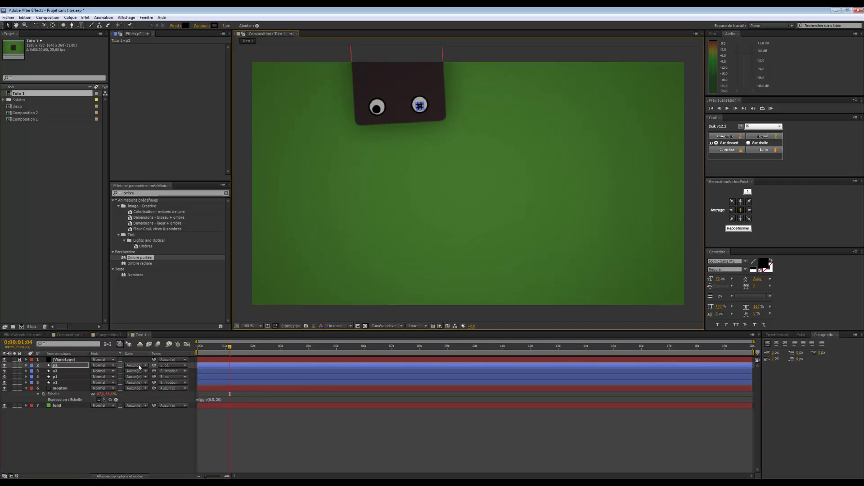
# Parent the p2 layer to o2 and preview how the pupils follow the mouton animation.
pyautogui.click(173, 368)
pyautogui.click(174, 373)
pyautogui.moveTo(153, 365); pyautogui.dragTo(100, 374)
pyautogui.click(57, 428)
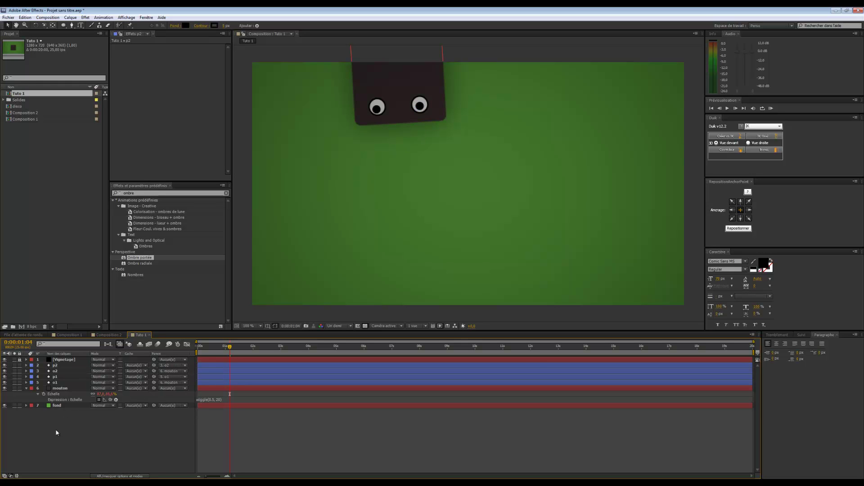
pyautogui.press('KP_0')
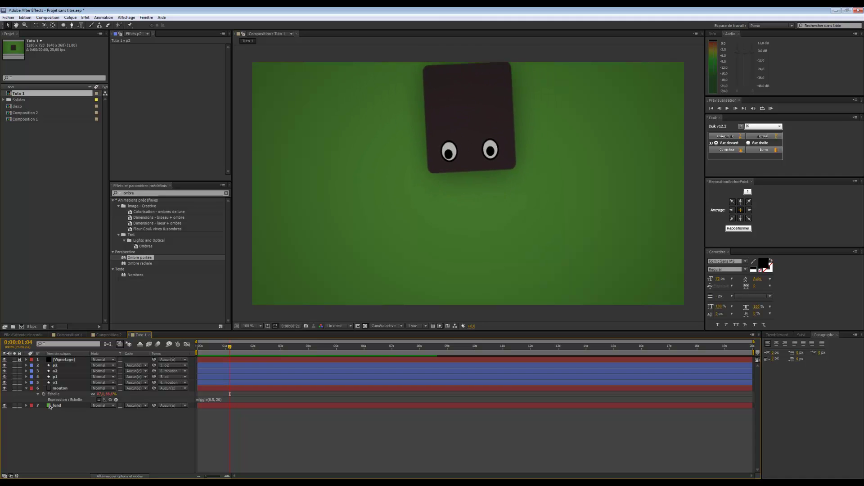
pyautogui.click(232, 347)
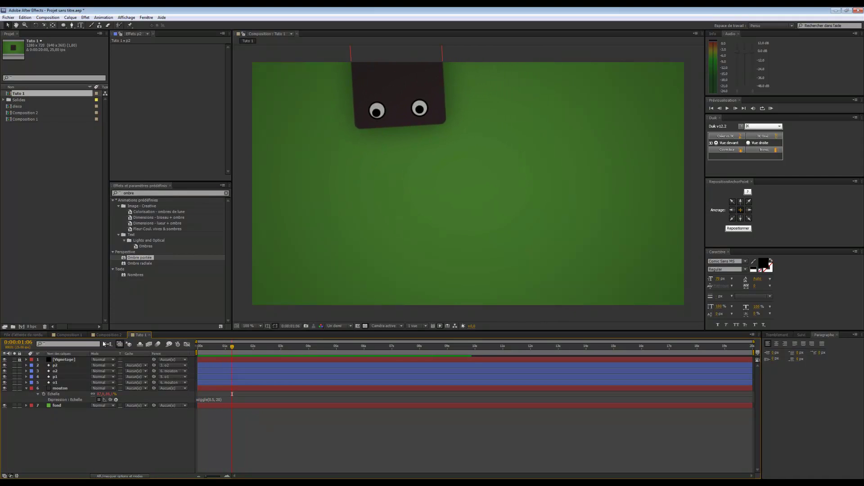
pyautogui.moveTo(236, 351); pyautogui.dragTo(421, 367)
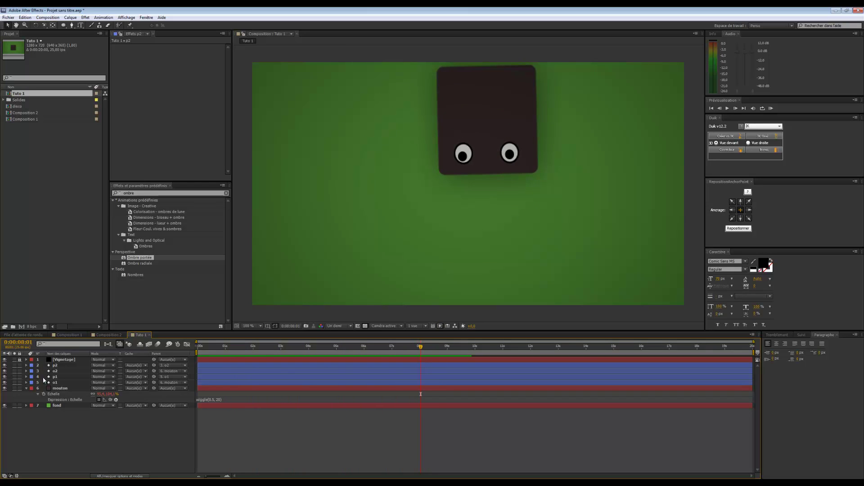
# Add the expression wiggle(0.6, 10) to the Position of the p2 layer.
pyautogui.click(55, 365)
pyautogui.press('p')
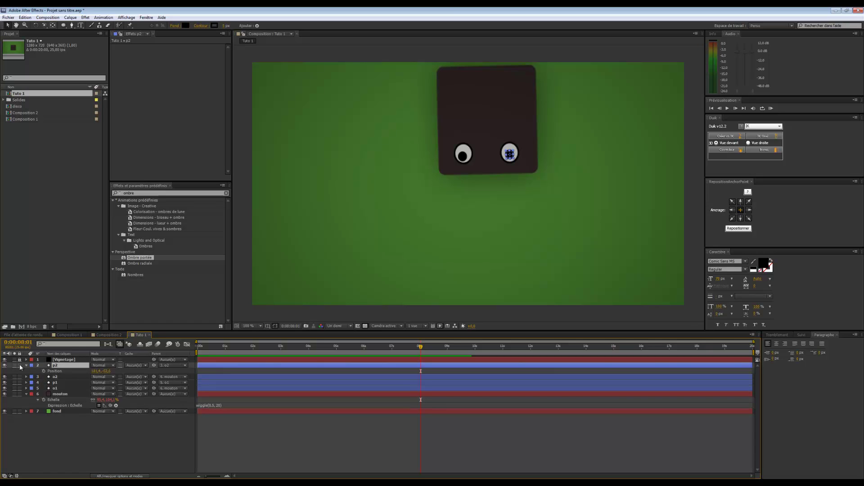
pyautogui.keyDown('alt'); pyautogui.click(44, 371); pyautogui.keyUp('alt')
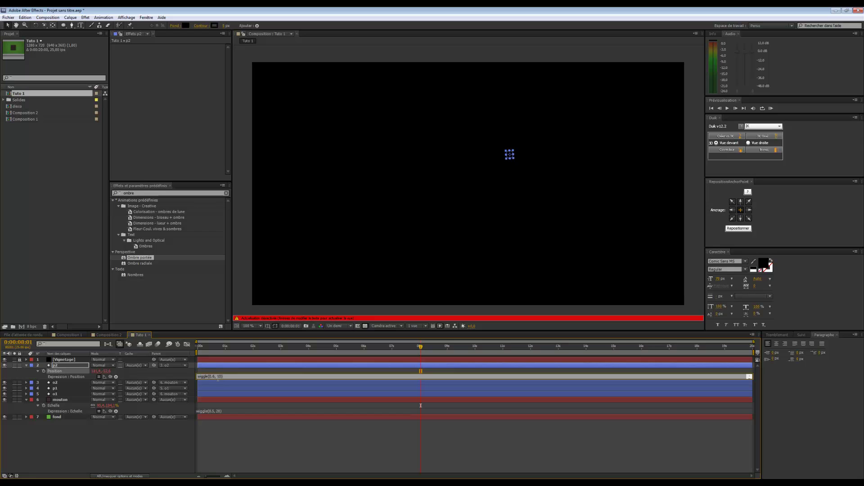
pyautogui.click(147, 440)
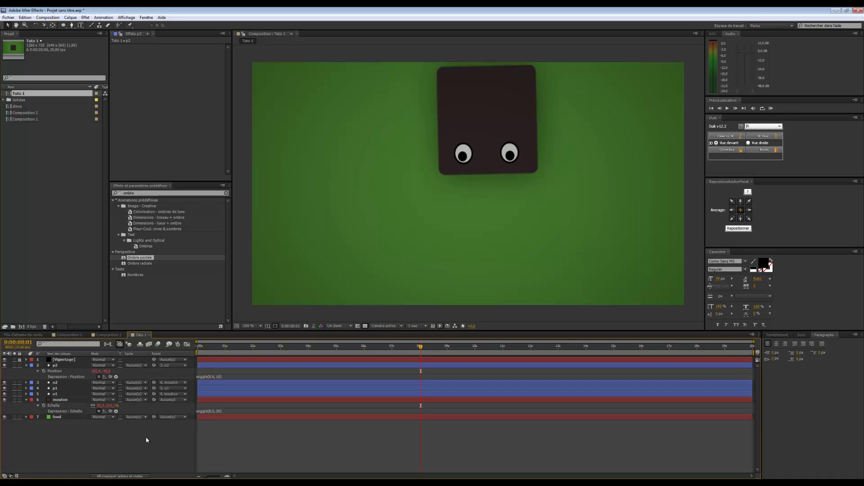
# Copy the wiggle expression from p2's Position and paste it as an expression on p1's Position.
pyautogui.click(225, 378)
pyautogui.hotkey('ctrl', 'c')
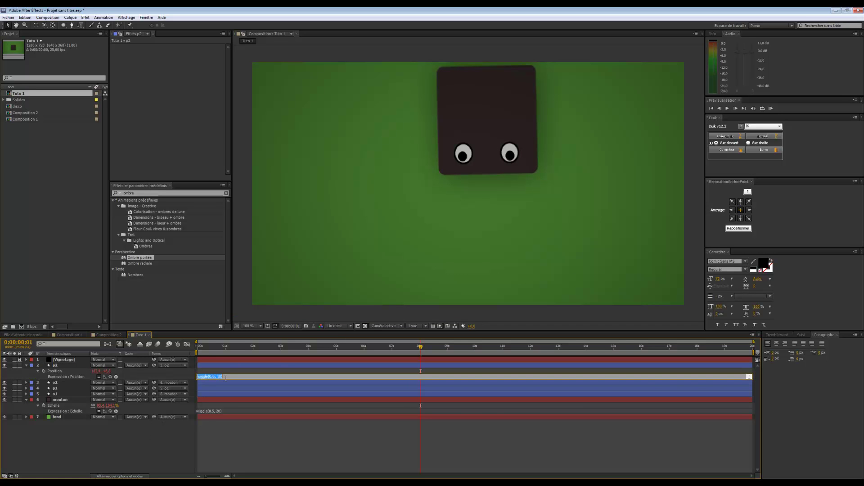
pyautogui.click(108, 465)
pyautogui.click(65, 390)
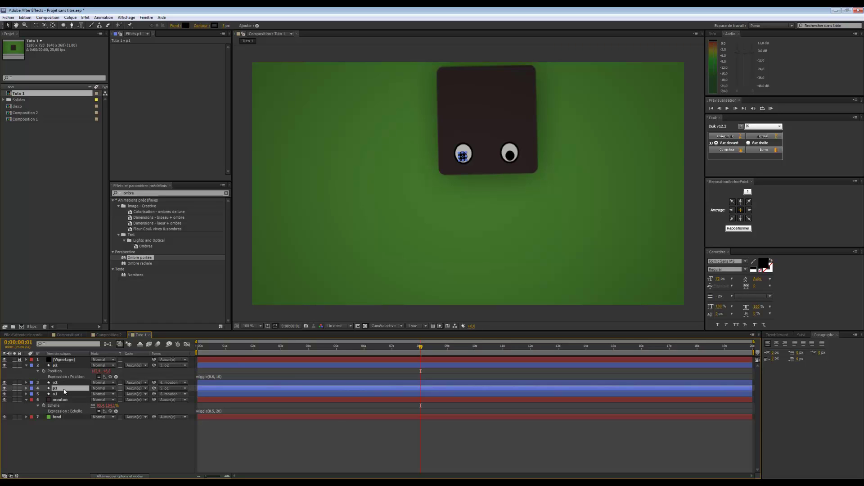
pyautogui.press('p')
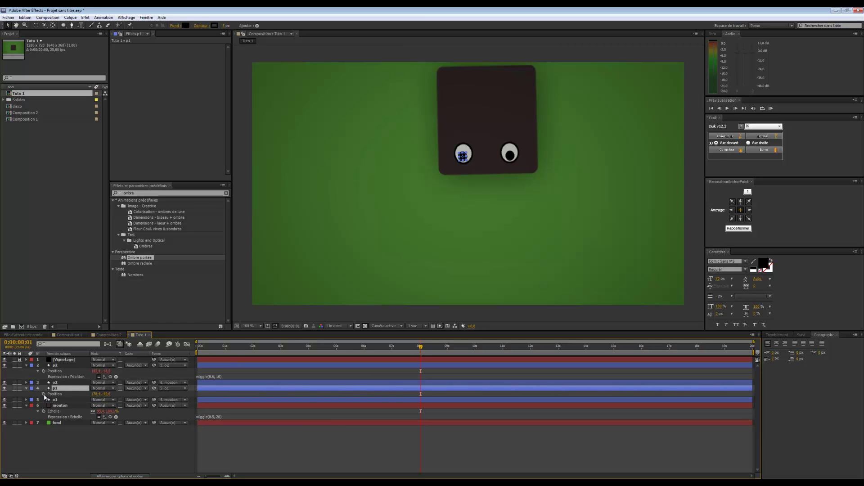
pyautogui.keyDown('alt'); pyautogui.click(43, 394); pyautogui.keyUp('alt')
pyautogui.hotkey('ctrl', 'v')
pyautogui.click(132, 452)
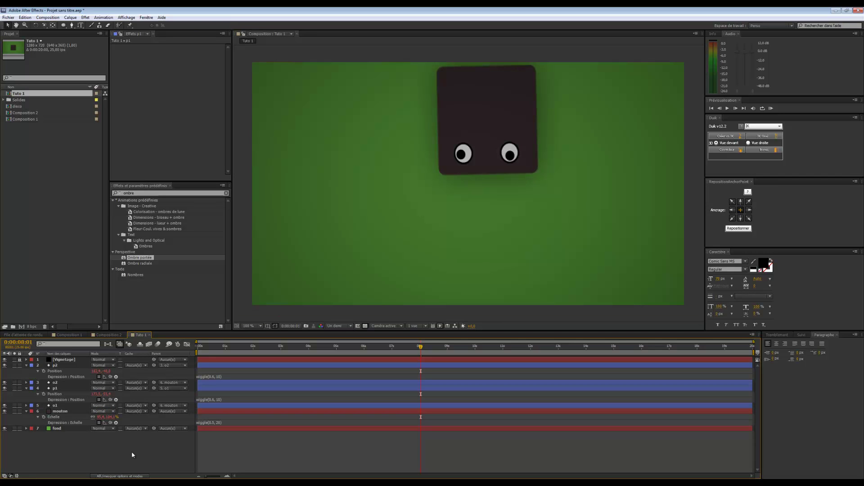
# Preview and scrub through the whole composition to check the movement of both pupils.
pyautogui.press('KP_0')
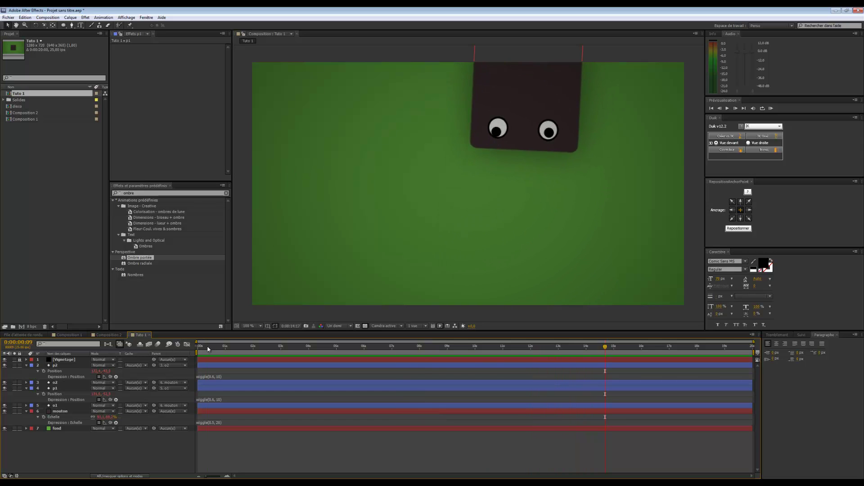
pyautogui.moveTo(208, 346); pyautogui.dragTo(197, 346)
pyautogui.press('space')
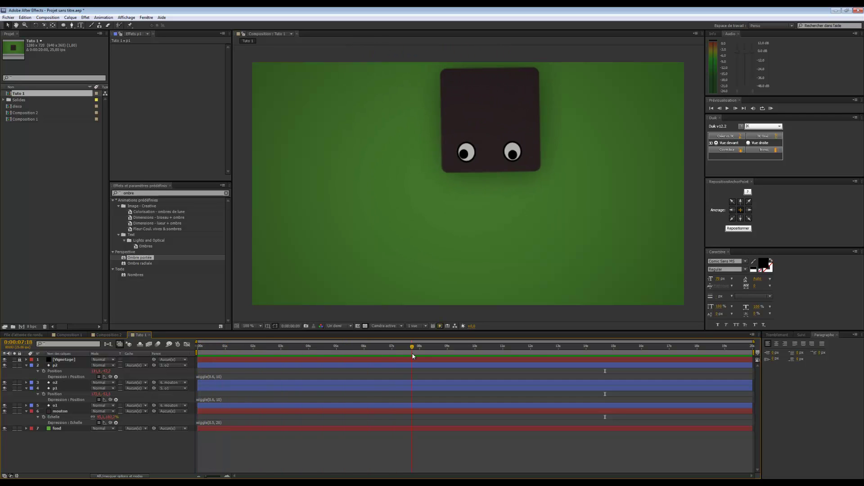
pyautogui.moveTo(227, 359); pyautogui.dragTo(563, 348)
pyautogui.press('KP_0')
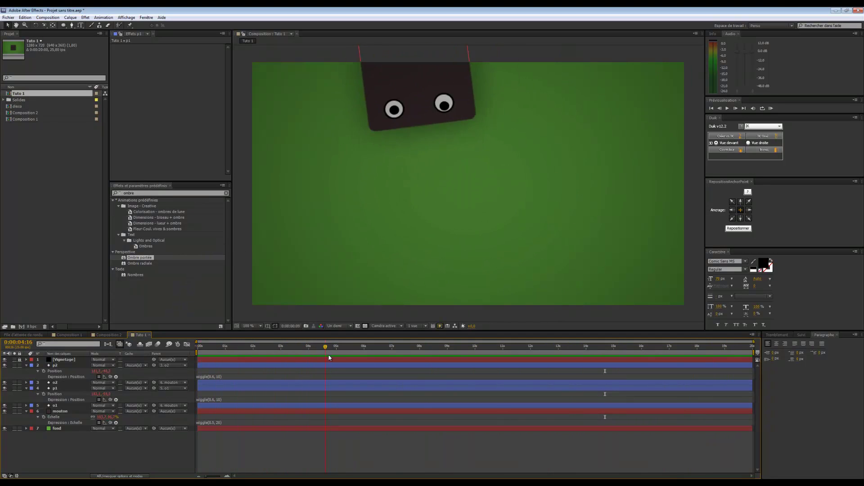
pyautogui.moveTo(238, 357); pyautogui.dragTo(756, 360)
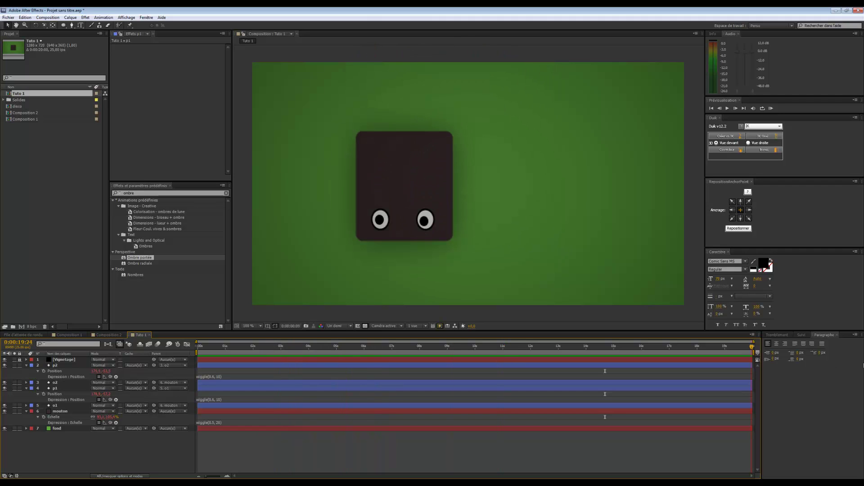
pyautogui.press('space')
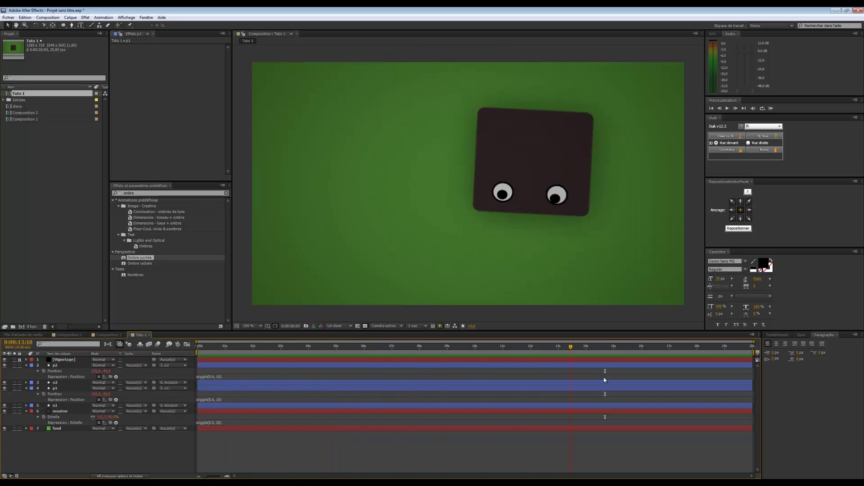
pyautogui.press('space')
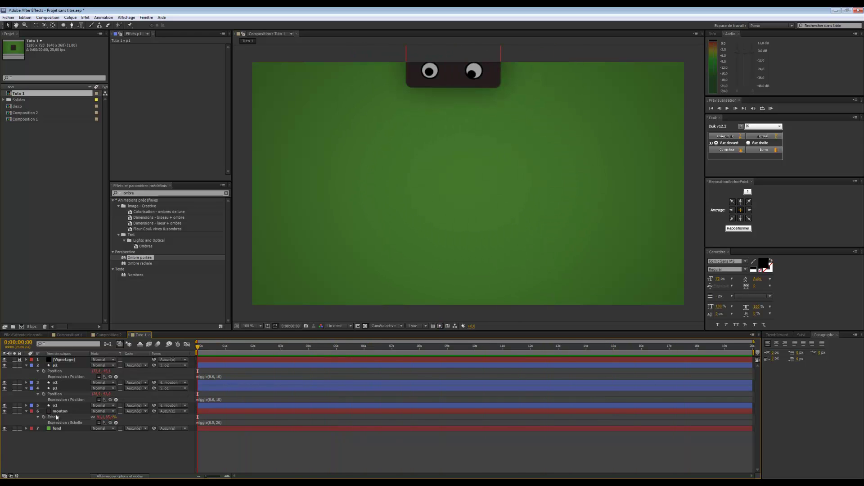
# Collapse the pupil layers, apply the Paramètre glissière effect to the mouton layer and adjust its Curseur value.
pyautogui.click(60, 411)
pyautogui.click(26, 388)
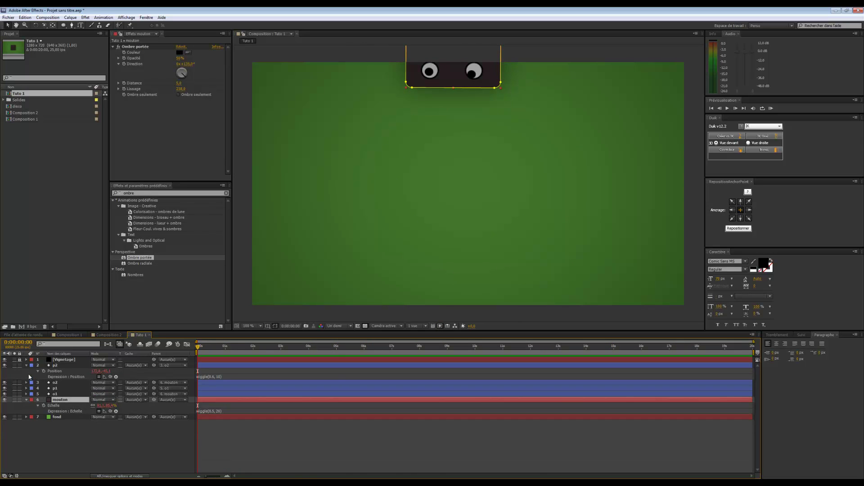
pyautogui.click(26, 365)
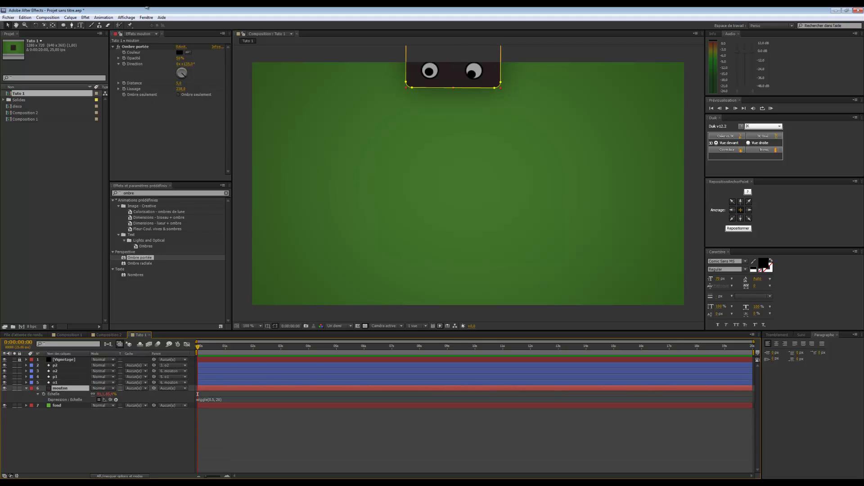
pyautogui.click(113, 47)
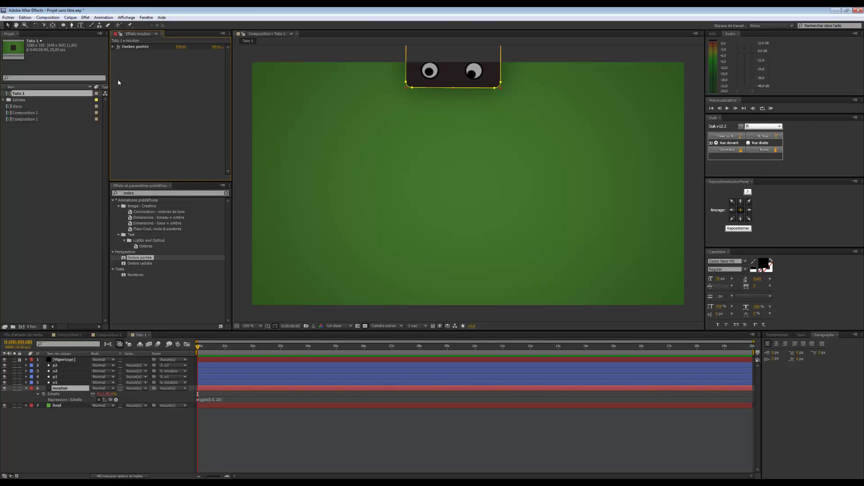
pyautogui.click(138, 193)
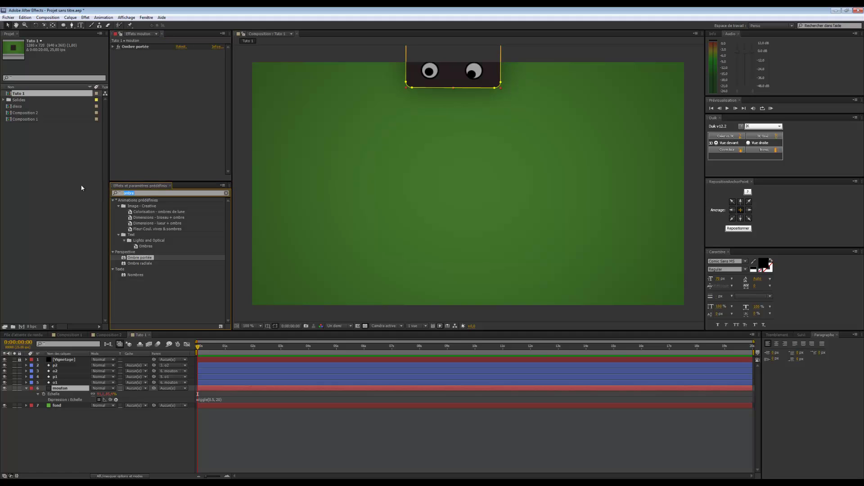
pyautogui.write('glissiè')
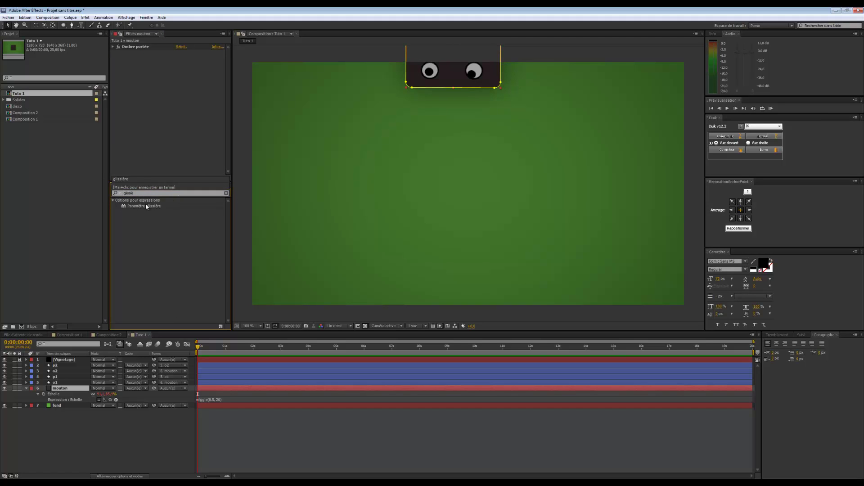
pyautogui.moveTo(145, 206); pyautogui.dragTo(180, 113)
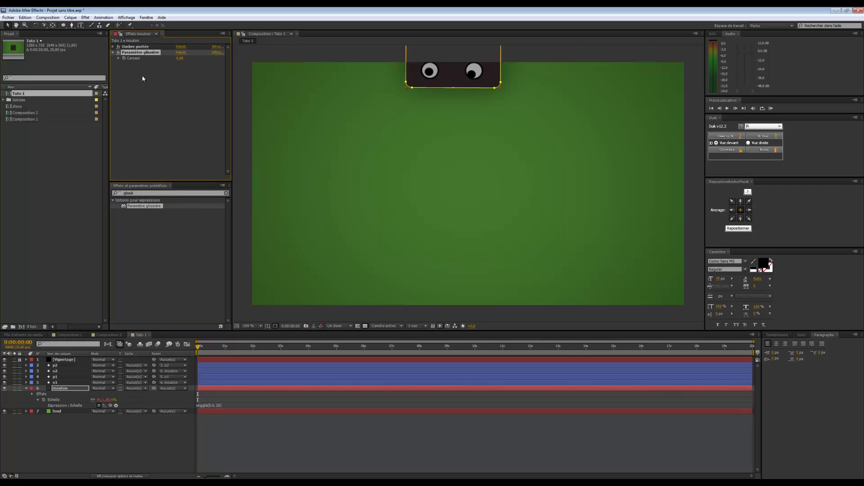
pyautogui.click(226, 193)
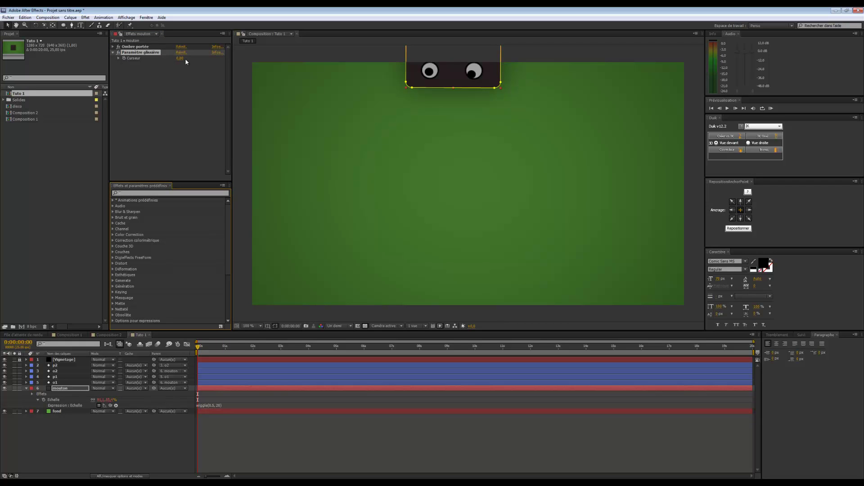
pyautogui.moveTo(181, 58); pyautogui.dragTo(439, 71)
pyautogui.moveTo(190, 74); pyautogui.dragTo(189, 73)
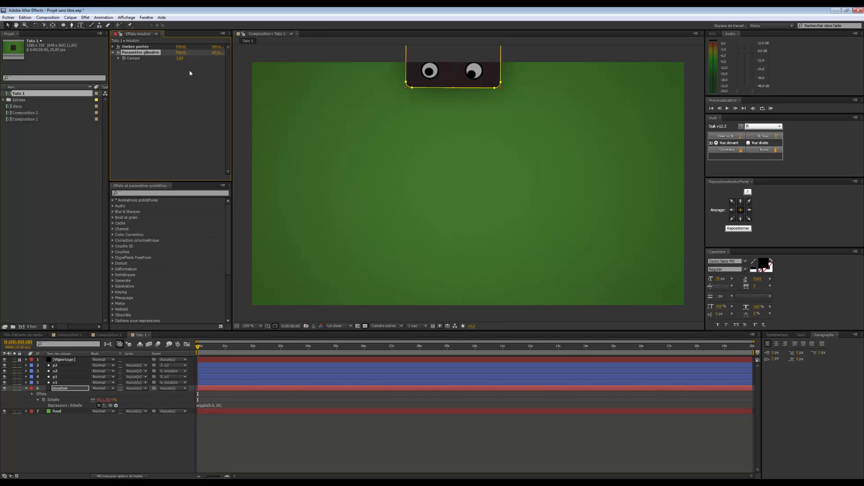
# Replace the frequency in the mouton layer's Position wiggle expression with a link to the Paramètre glissière Curseur.
pyautogui.click(57, 389)
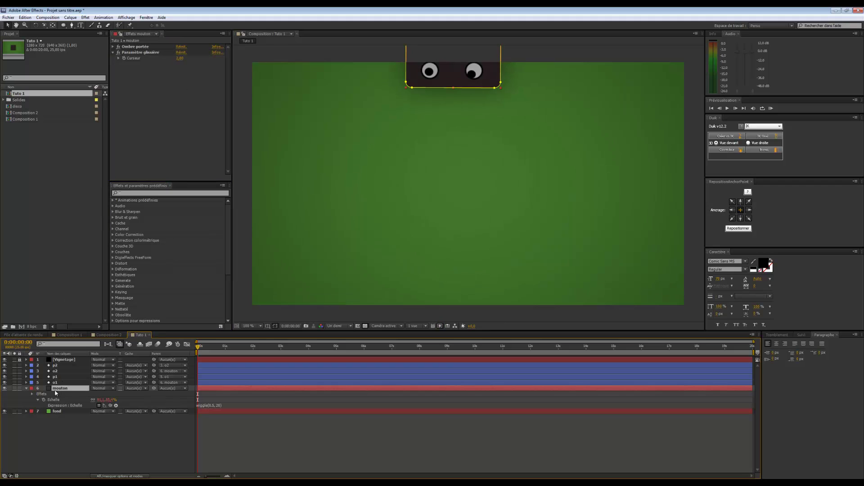
pyautogui.press('p')
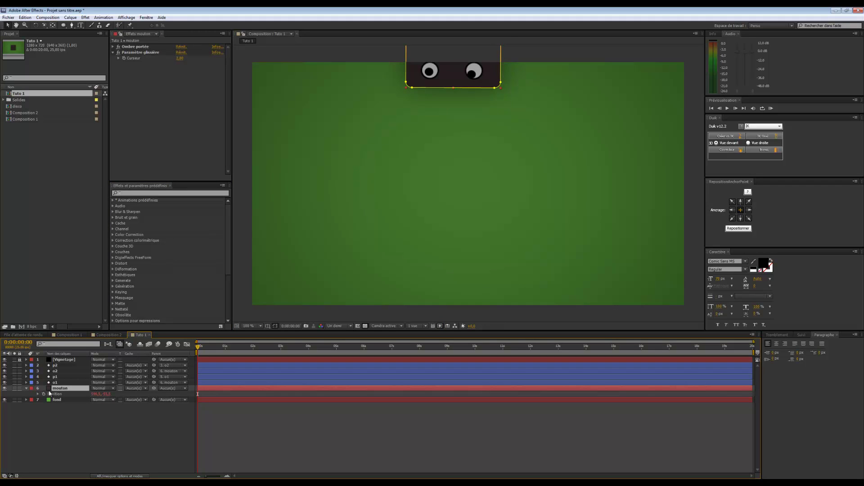
pyautogui.click(37, 395)
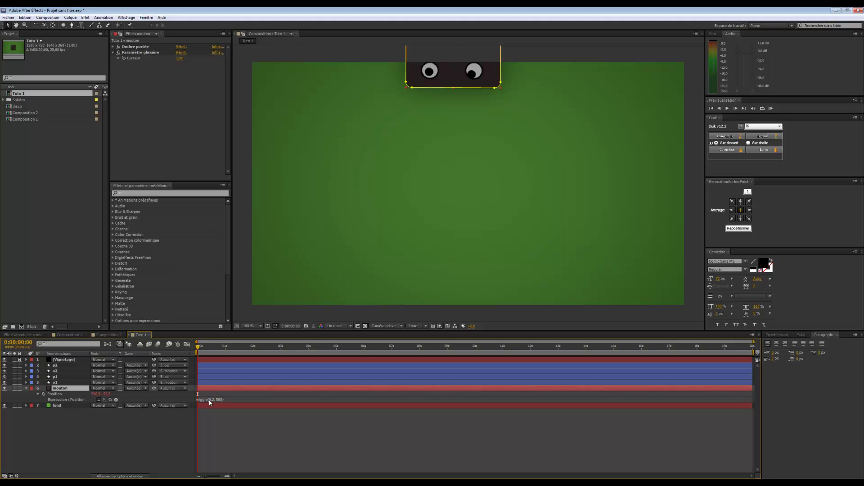
pyautogui.click(209, 400)
pyautogui.click(210, 400)
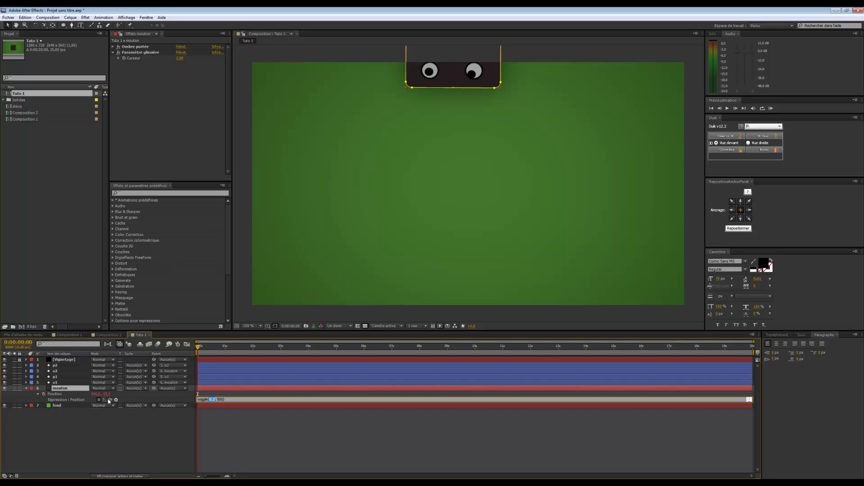
pyautogui.moveTo(110, 401); pyautogui.dragTo(143, 58)
pyautogui.moveTo(210, 396); pyautogui.dragTo(268, 392)
pyautogui.click(236, 399)
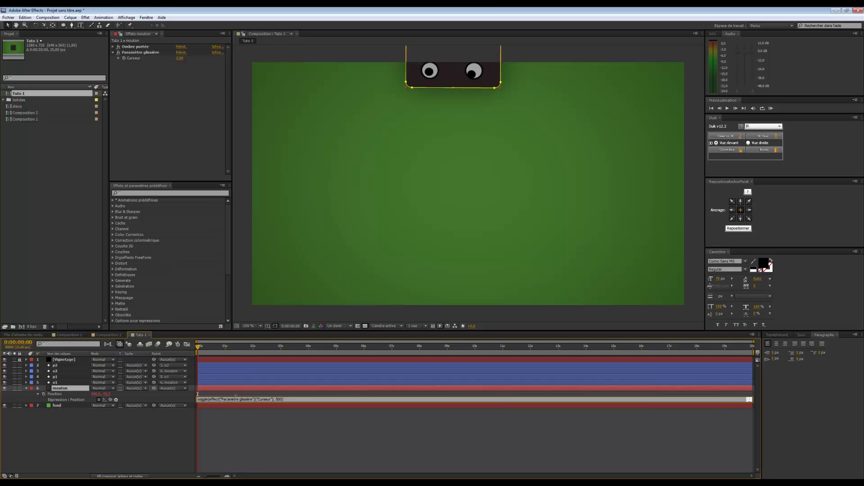
pyautogui.click(239, 429)
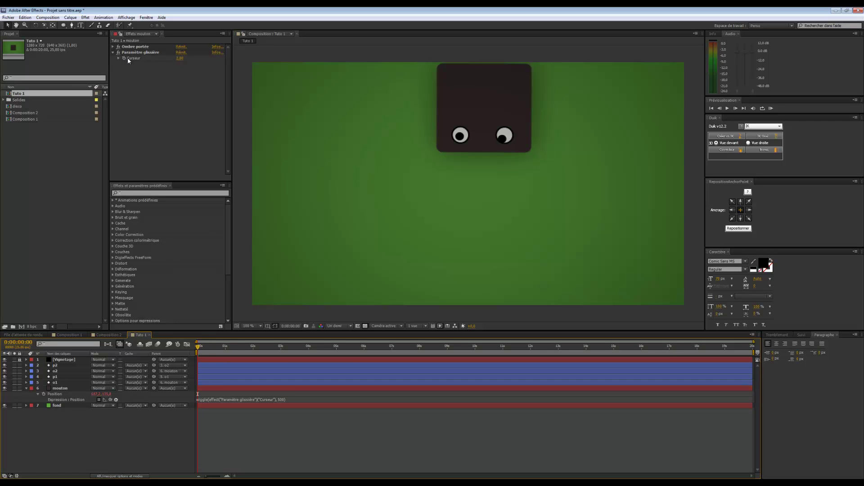
# Set the mouton layer's Curseur to 0 and enable keyframing for it at the start of the composition.
pyautogui.moveTo(182, 59); pyautogui.dragTo(158, 58)
pyautogui.click(182, 58)
pyautogui.click(186, 87)
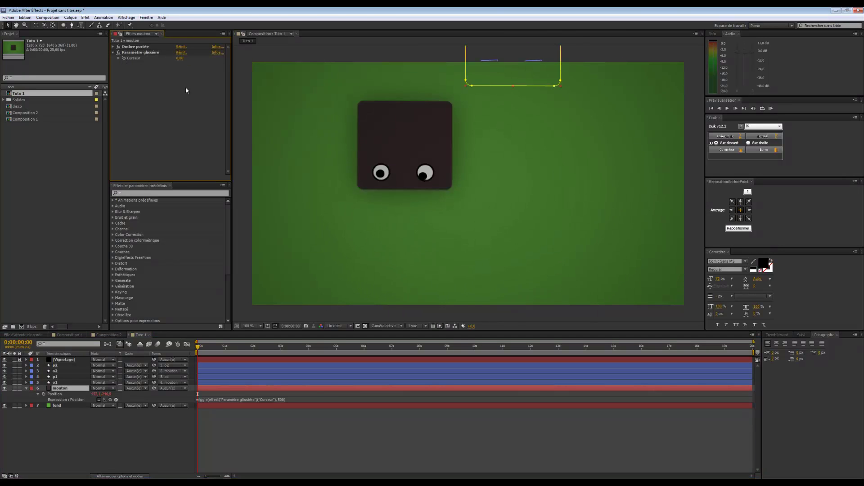
pyautogui.click(125, 59)
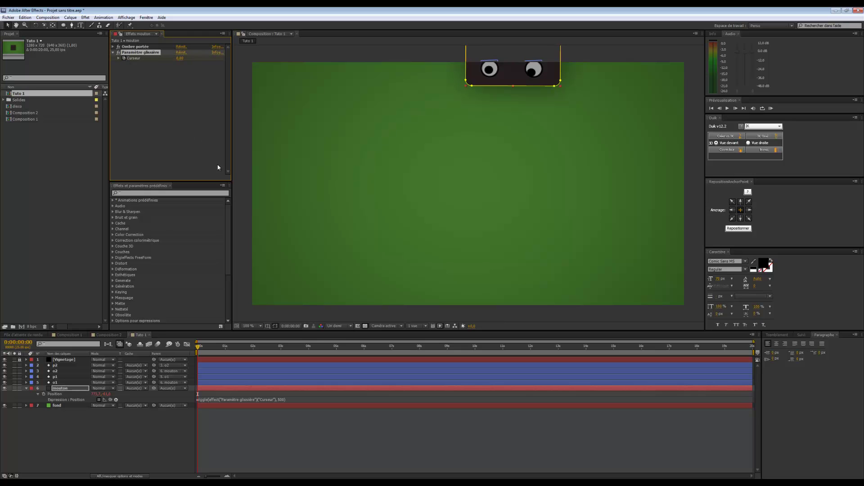
# Add a Curseur keyframe with the value 0,5 at 9 seconds.
pyautogui.moveTo(198, 346); pyautogui.dragTo(447, 346)
pyautogui.click(182, 58)
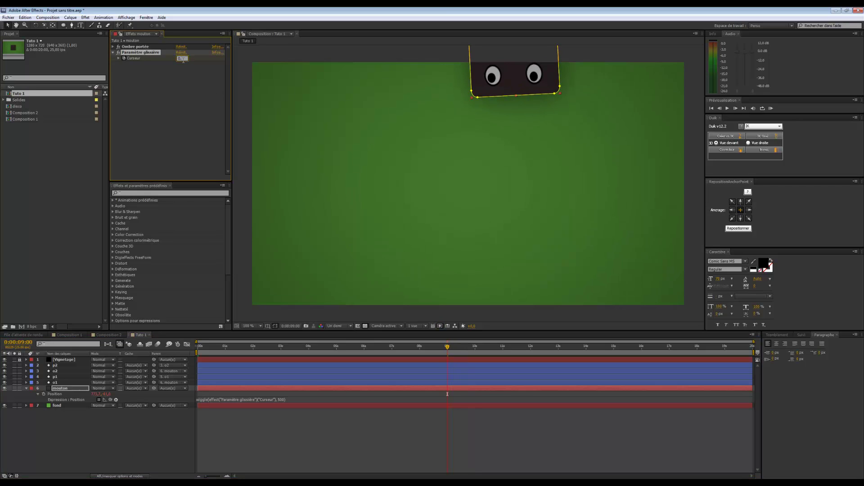
pyautogui.write('0,5')
pyautogui.press('Return')
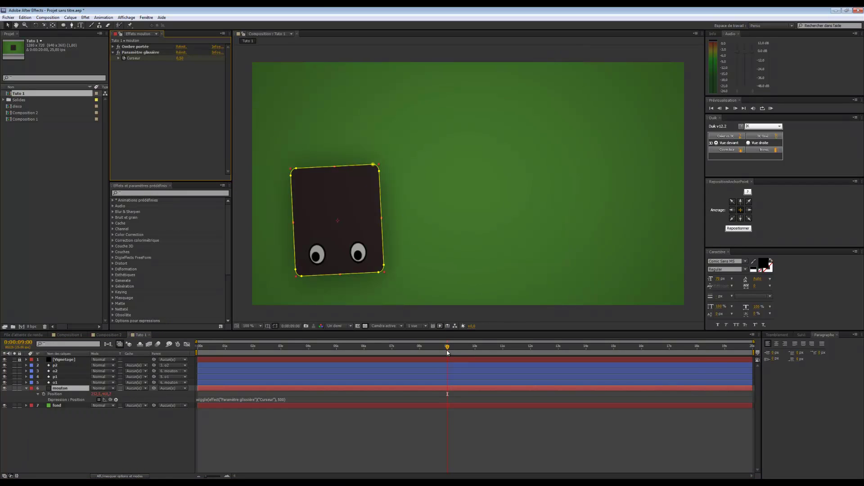
# Add a Curseur keyframe with the value 0,8 at the end of the composition and preview the mouton animation.
pyautogui.moveTo(459, 348); pyautogui.dragTo(752, 347)
pyautogui.click(181, 59)
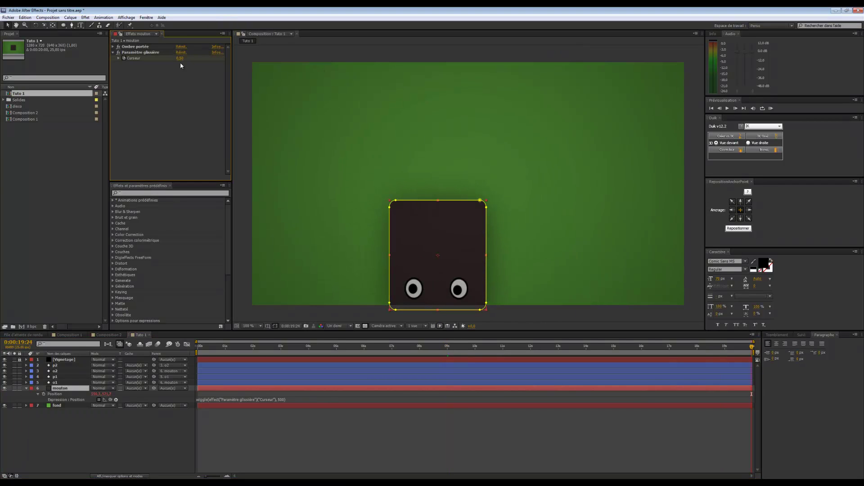
pyautogui.write('0,8')
pyautogui.press('Return')
pyautogui.press('KP_0')
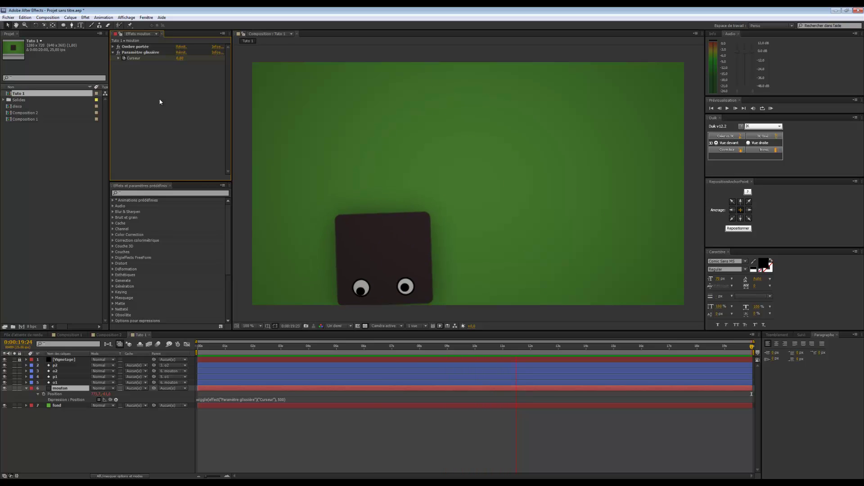
pyautogui.press('space')
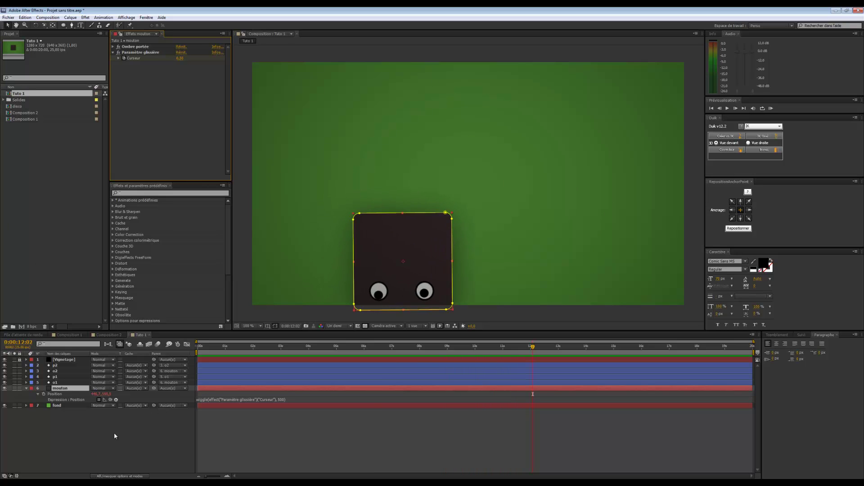
pyautogui.click(113, 434)
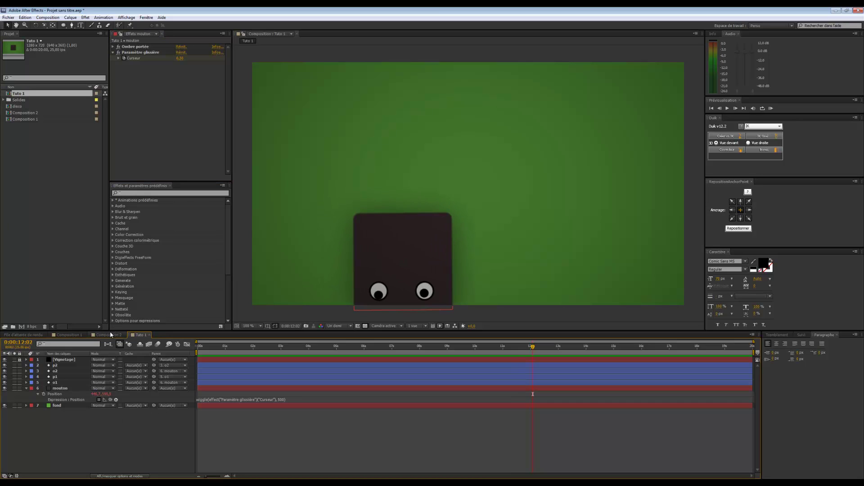
# Create a new composition named Tuto 2.0 with a frame rate of 25 and a duration of 20 seconds.
pyautogui.click(111, 335)
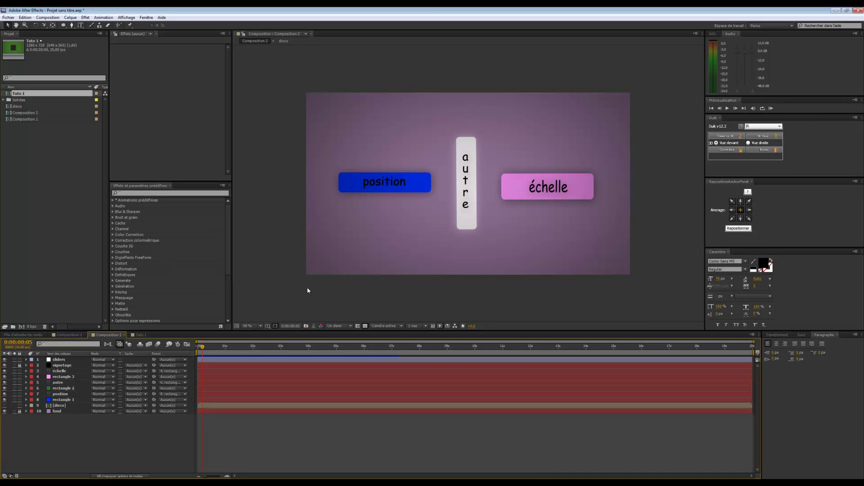
pyautogui.click(47, 231)
pyautogui.click(21, 327)
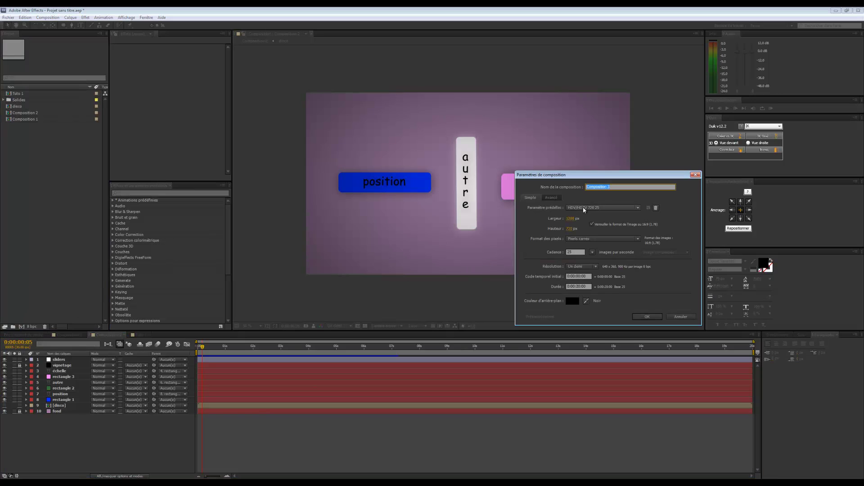
pyautogui.write('Tuto 2.0')
pyautogui.click(582, 252)
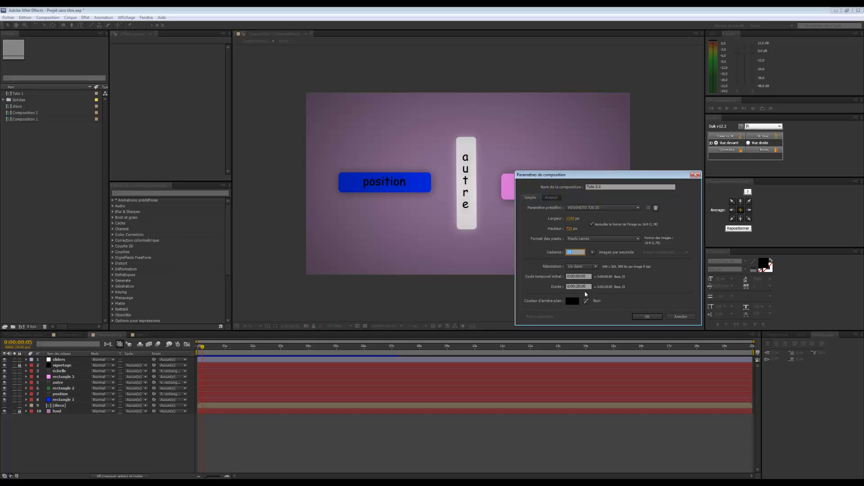
pyautogui.click(579, 287)
pyautogui.click(652, 318)
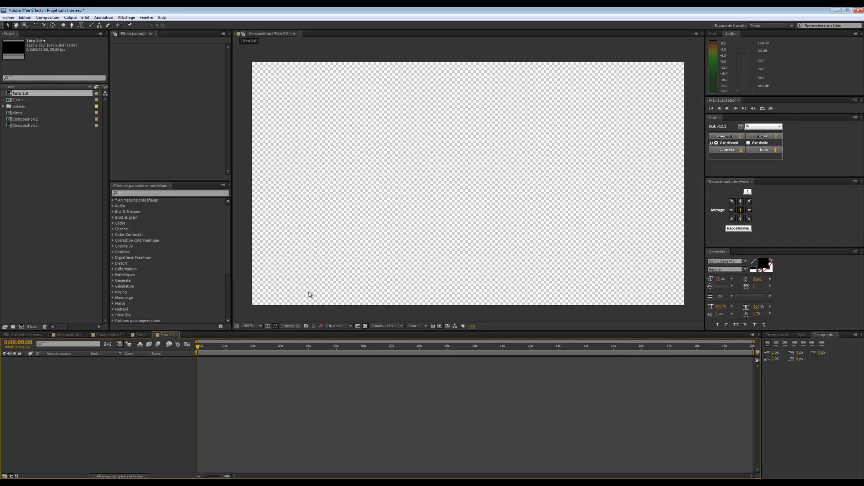
# Create a light pink solid named Fond in the Tuto 2.0 composition.
pyautogui.rightClick(83, 391)
pyautogui.moveTo(125, 397)
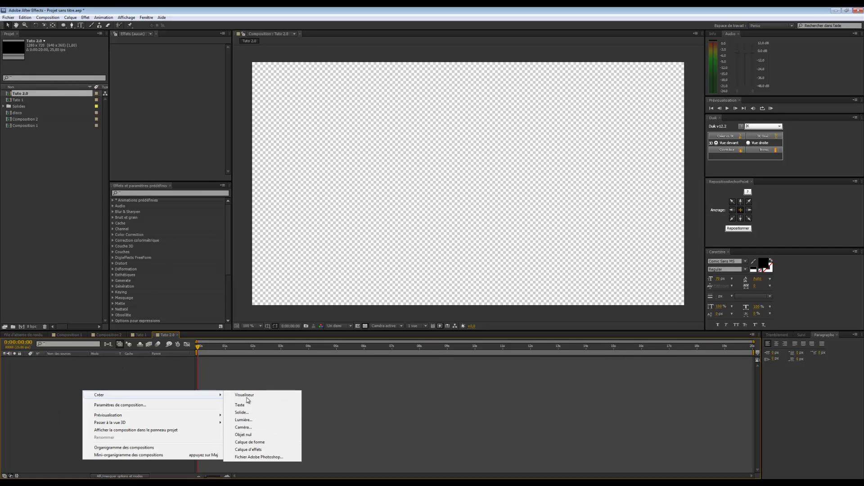
pyautogui.click(249, 413)
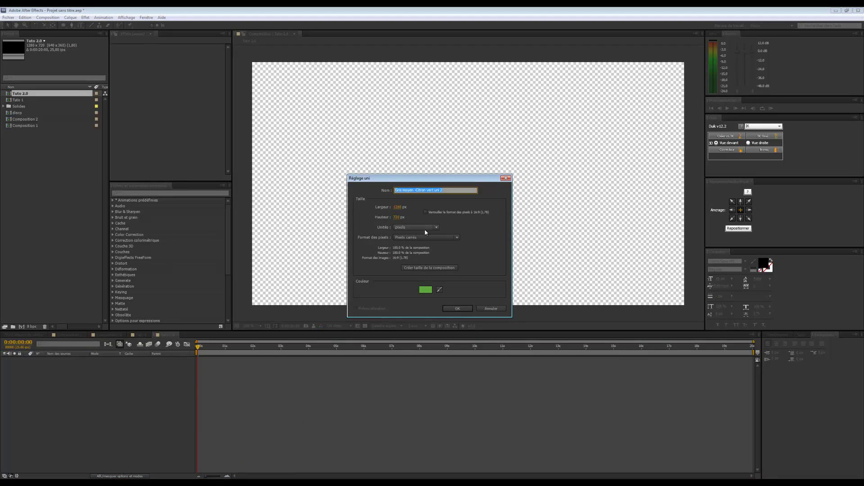
pyautogui.write('Fond')
pyautogui.click(431, 288)
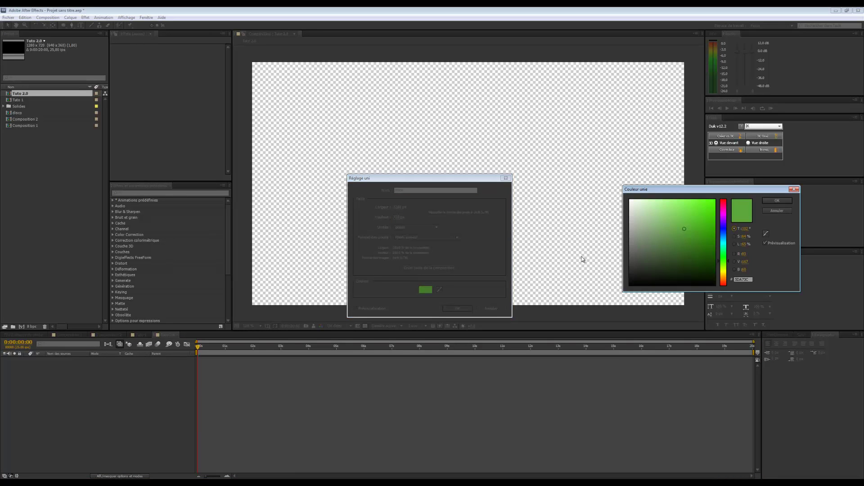
pyautogui.click(724, 214)
pyautogui.moveTo(685, 217); pyautogui.dragTo(655, 208)
pyautogui.click(774, 202)
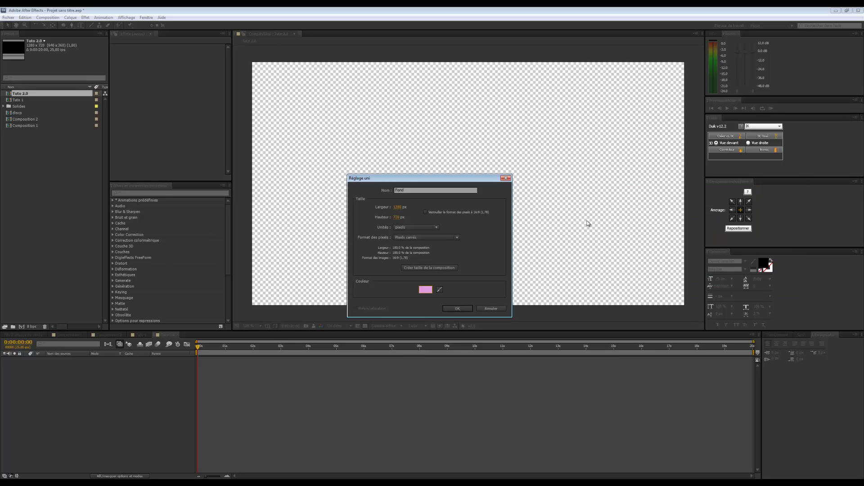
pyautogui.click(455, 309)
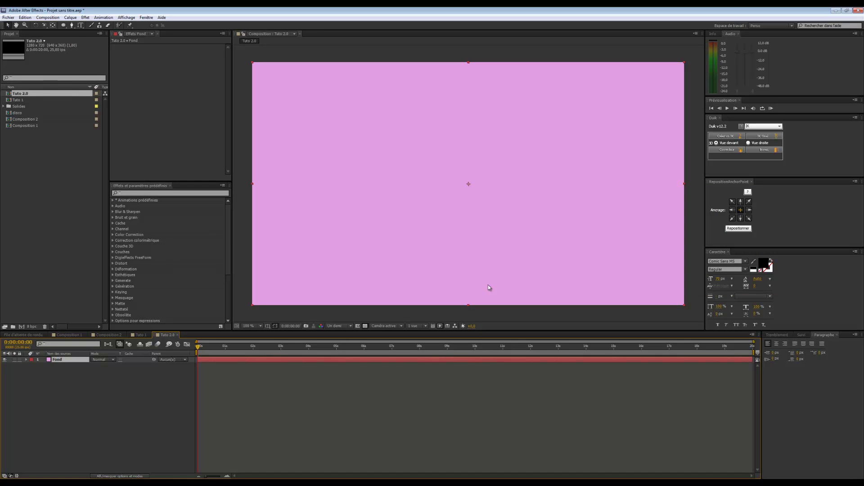
# Create a black, composition-sized solid named Vignetage above the Fond layer.
pyautogui.rightClick(71, 393)
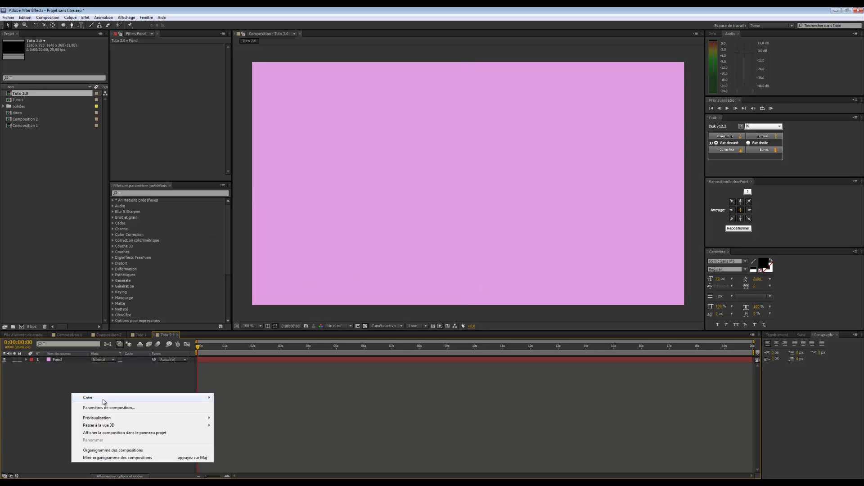
pyautogui.moveTo(103, 398)
pyautogui.click(231, 415)
pyautogui.click(426, 289)
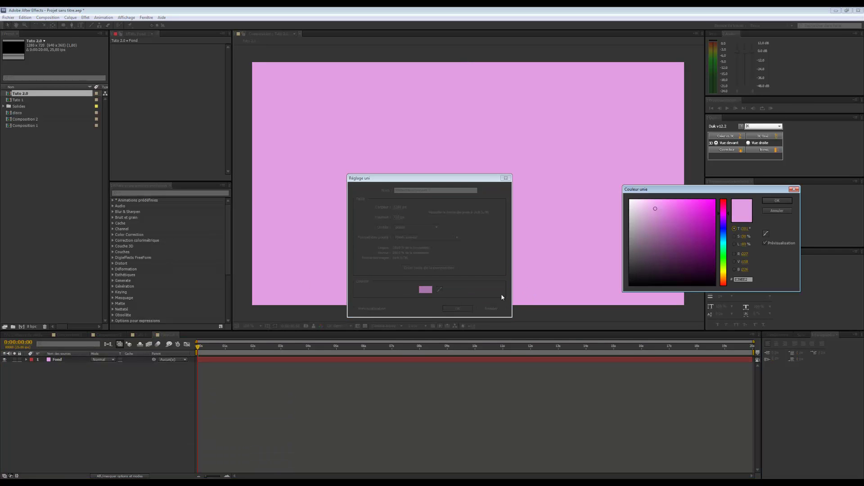
pyautogui.click(630, 285)
pyautogui.click(783, 201)
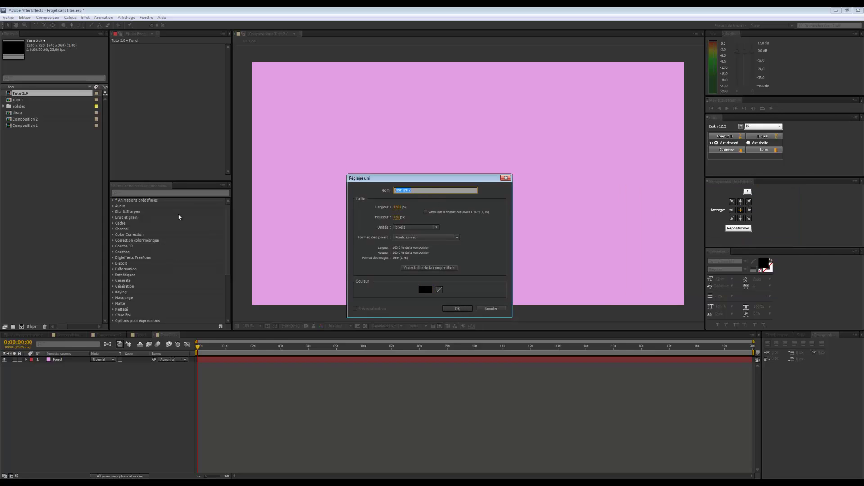
pyautogui.write('Vignetage')
pyautogui.click(402, 188)
pyautogui.write('etage')
pyautogui.click(454, 267)
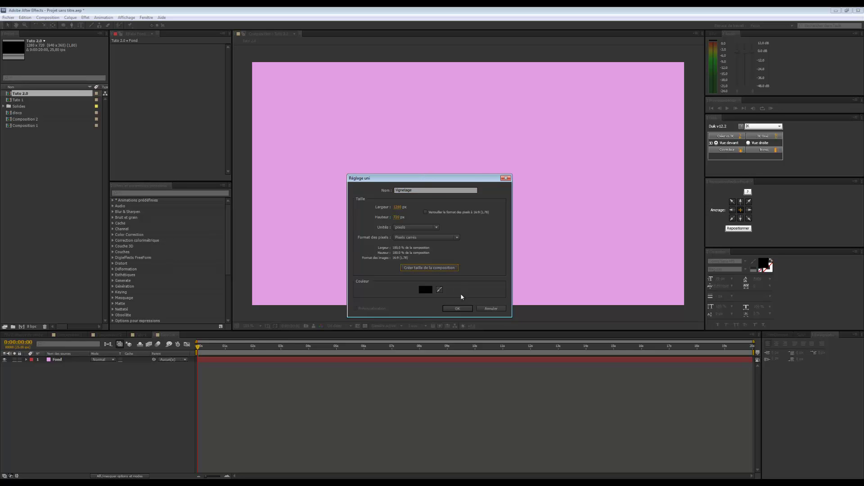
pyautogui.click(458, 308)
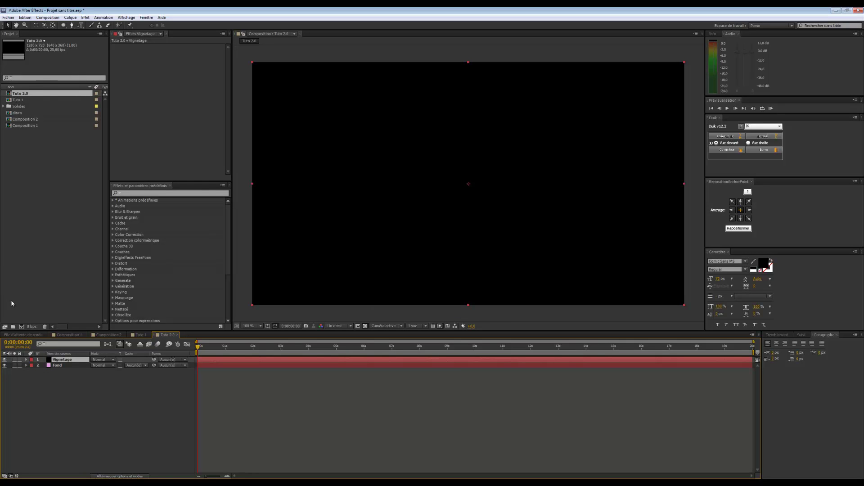
# Add an inverted full-frame elliptical mask to the Vignetage layer and set its feather to 1000 pixels.
pyautogui.doubleClick(63, 25)
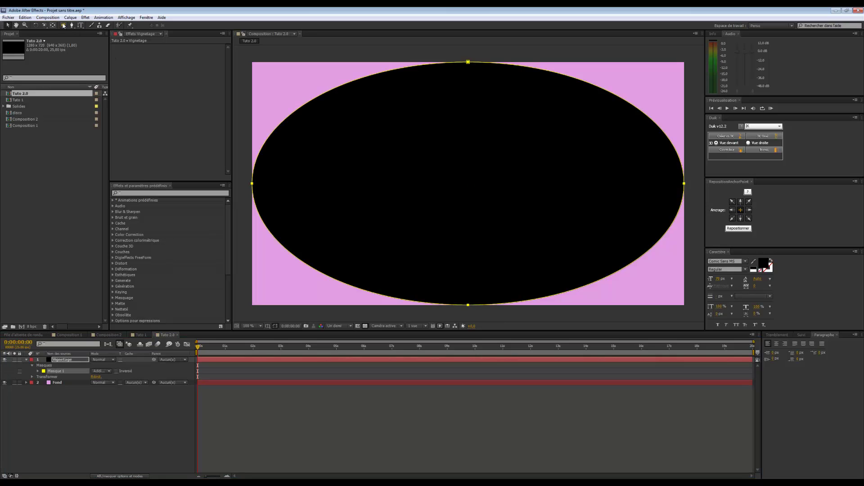
pyautogui.hotkey('ctrl', 'shift', 'i')
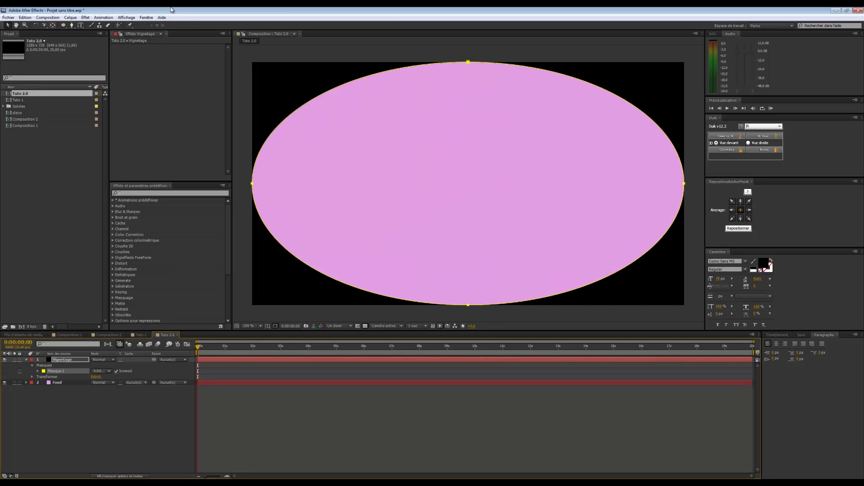
pyautogui.click(38, 371)
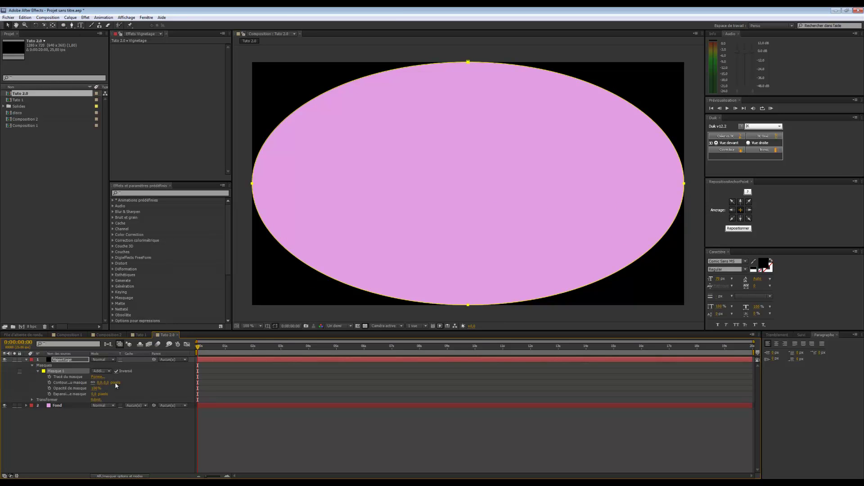
pyautogui.click(101, 383)
pyautogui.write('1000')
pyautogui.press('Return')
pyautogui.click(134, 458)
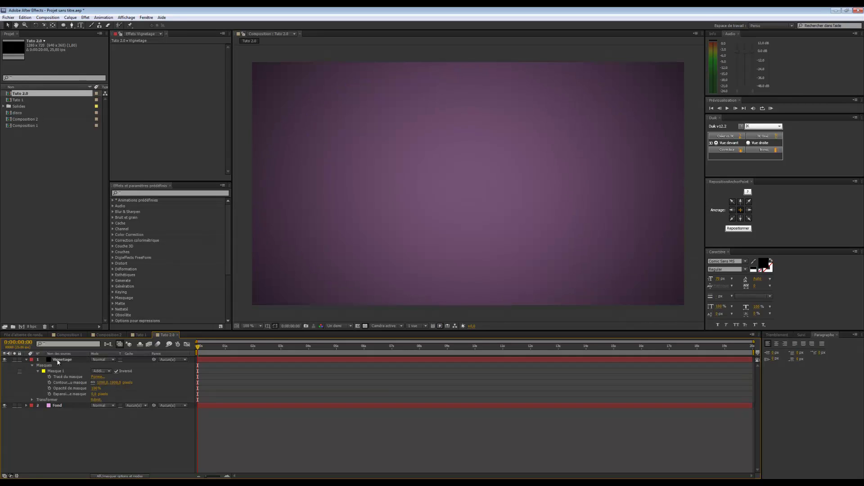
# Set the Vignetage layer's opacity to 60 % and collapse the layer.
pyautogui.click(63, 360)
pyautogui.press('t')
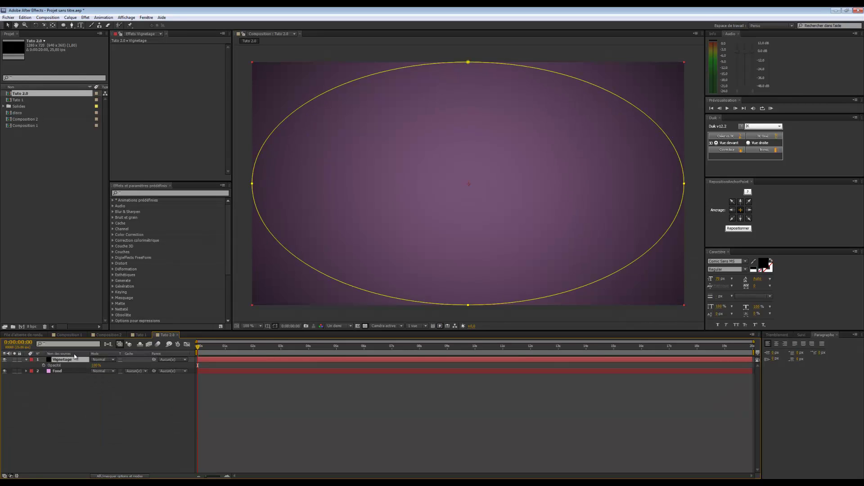
pyautogui.click(95, 365)
pyautogui.write('60')
pyautogui.click(150, 388)
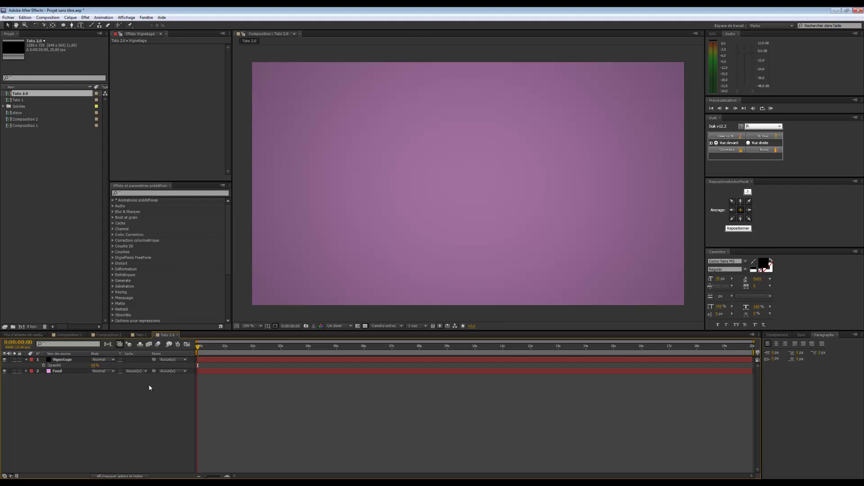
pyautogui.click(26, 360)
# Create a salmon-coloured solid named Rectangle 1.
pyautogui.rightClick(37, 382)
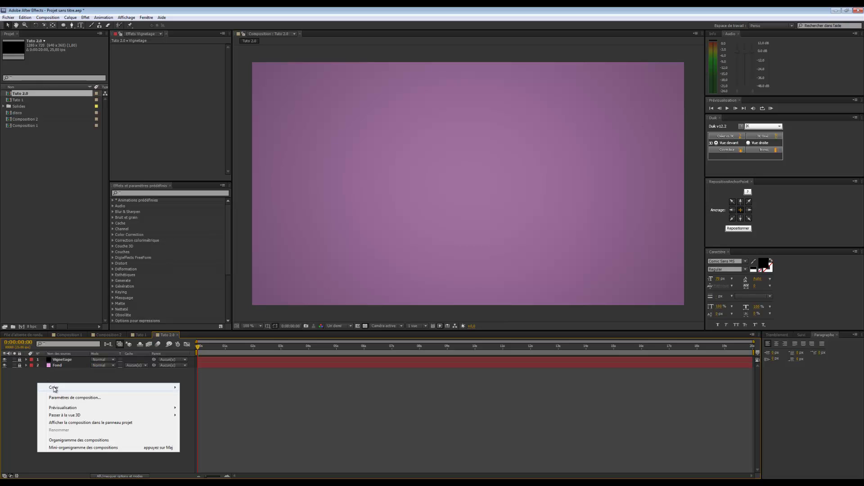
pyautogui.click(390, 261)
pyautogui.rightClick(62, 408)
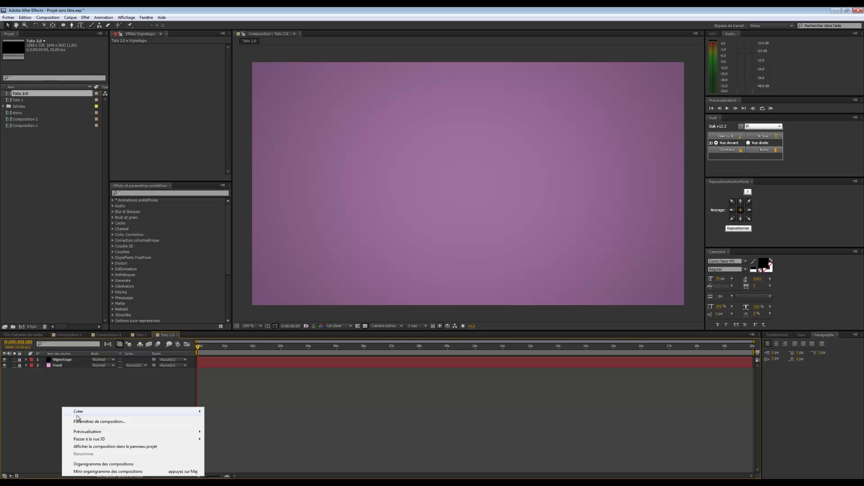
pyautogui.moveTo(195, 415)
pyautogui.click(221, 429)
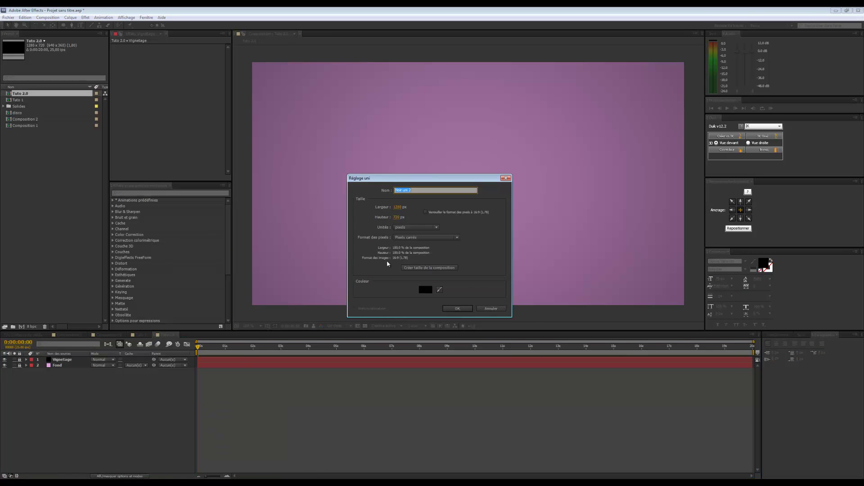
pyautogui.click(425, 289)
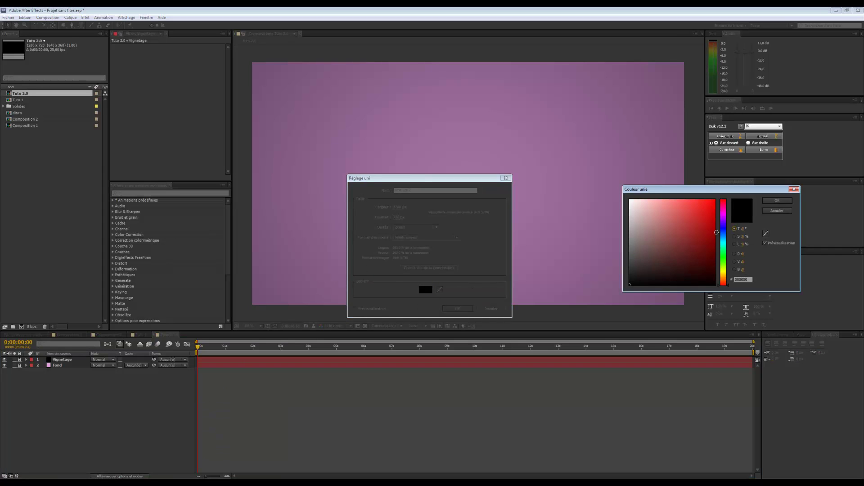
pyautogui.moveTo(708, 206); pyautogui.dragTo(672, 201)
pyautogui.click(777, 200)
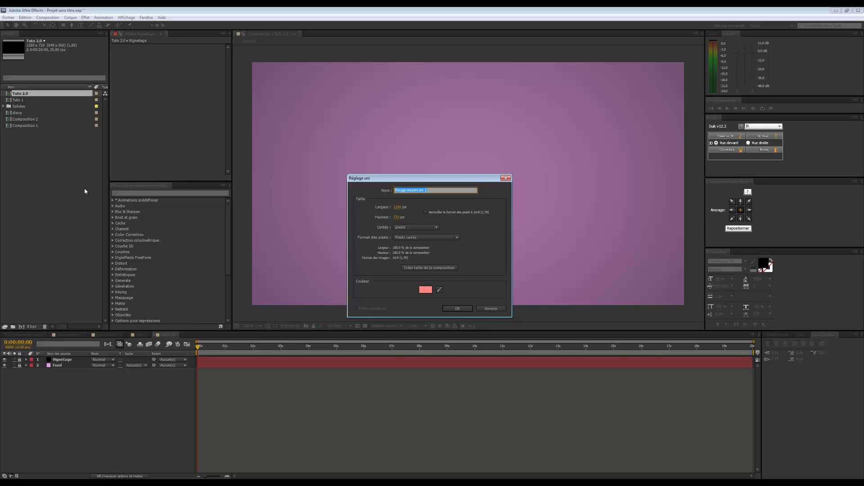
pyautogui.write('Rectangle')
pyautogui.click(455, 309)
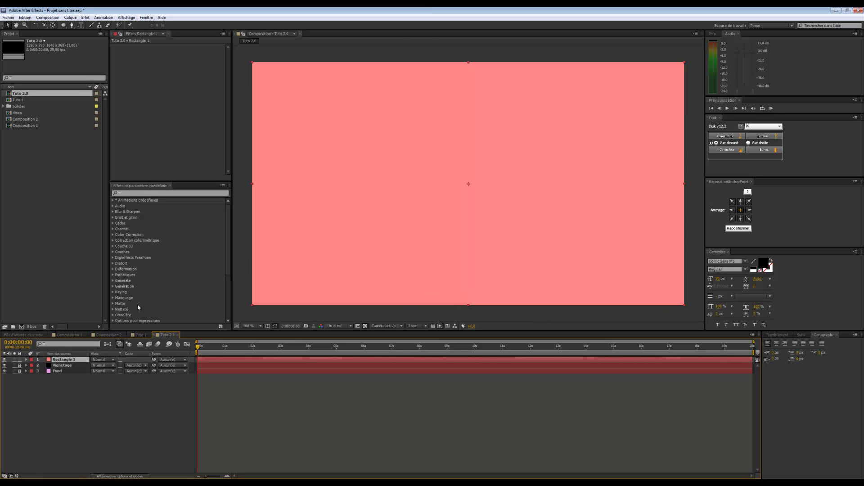
# Move the Rectangle 1 layer below Vignetage and mask it with a wide rounded rectangle in the upper-left part of the frame.
pyautogui.moveTo(56, 360); pyautogui.dragTo(57, 369)
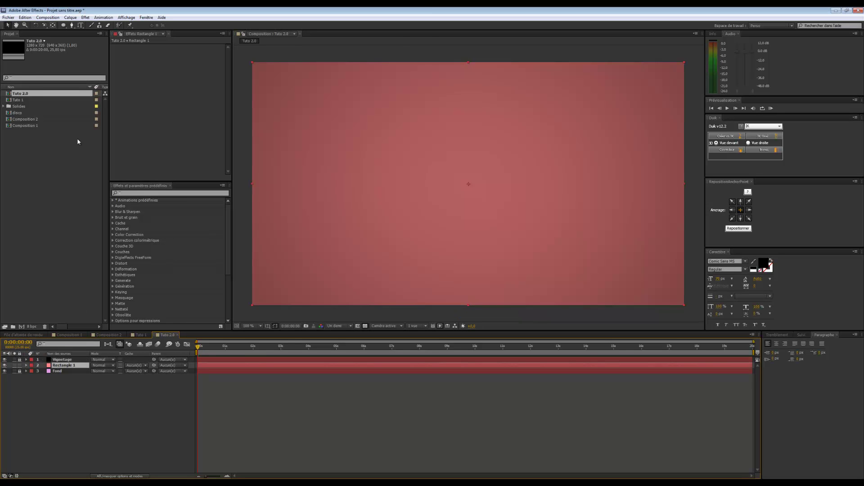
pyautogui.moveTo(64, 25); pyautogui.dragTo(84, 28)
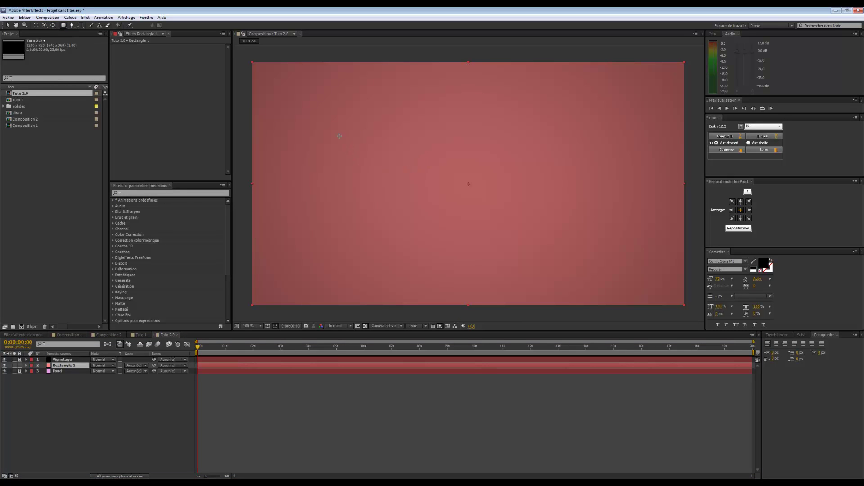
pyautogui.moveTo(335, 134)
pyautogui.mouseDown()
pyautogui.moveTo(399, 166)
pyautogui.moveTo(443, 160)
pyautogui.mouseUp()
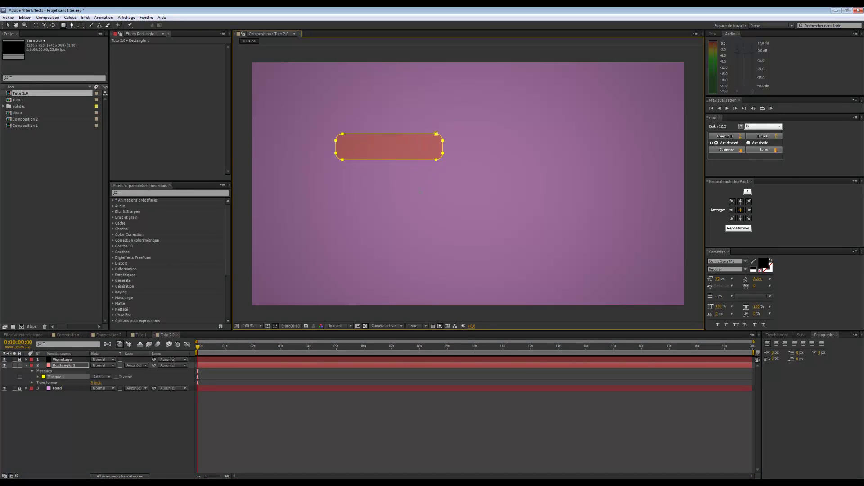
pyautogui.click(53, 425)
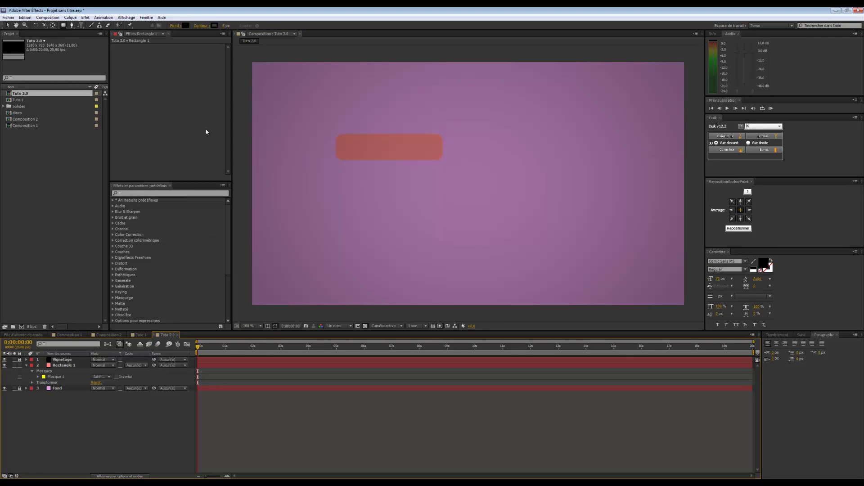
pyautogui.click(65, 366)
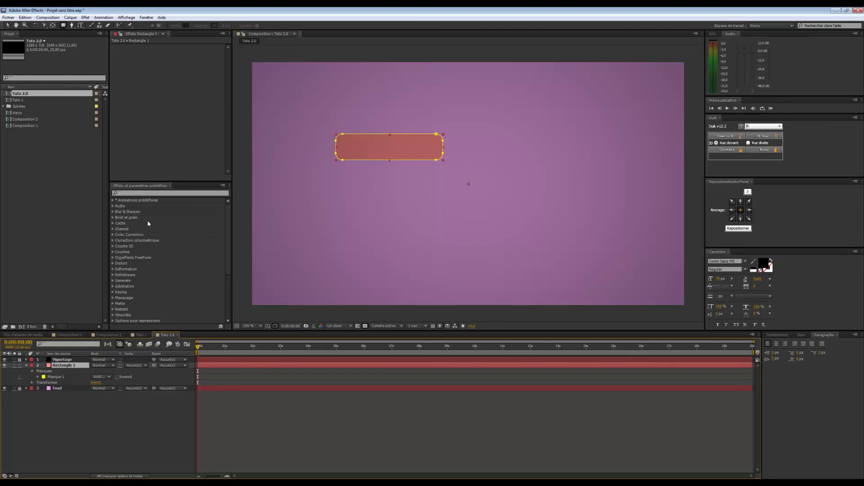
# Apply the Ombre portée effect to the Rectangle 1 layer and raise its Lissage for a wide, soft shadow.
pyautogui.click(149, 193)
pyautogui.write('ombre')
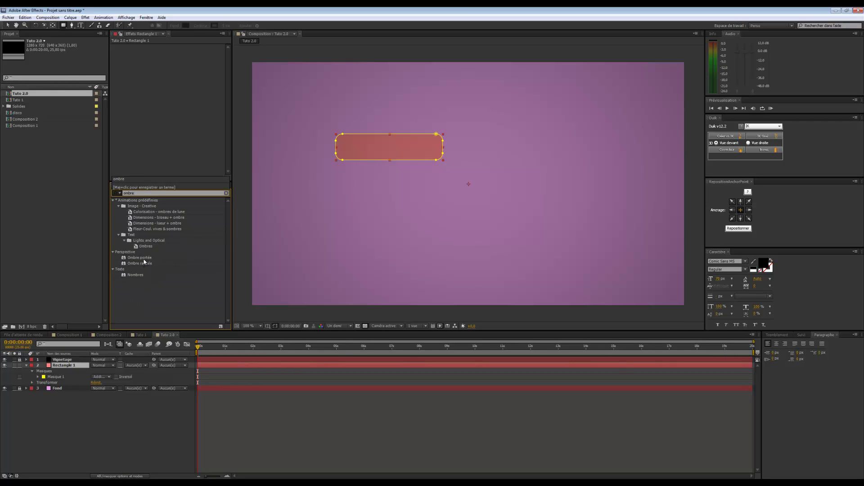
pyautogui.moveTo(139, 258); pyautogui.dragTo(61, 365)
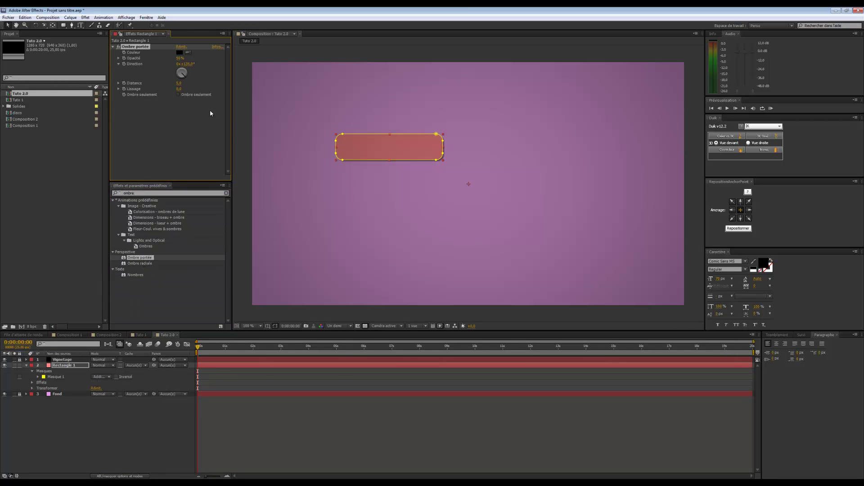
pyautogui.moveTo(179, 89); pyautogui.dragTo(302, 151)
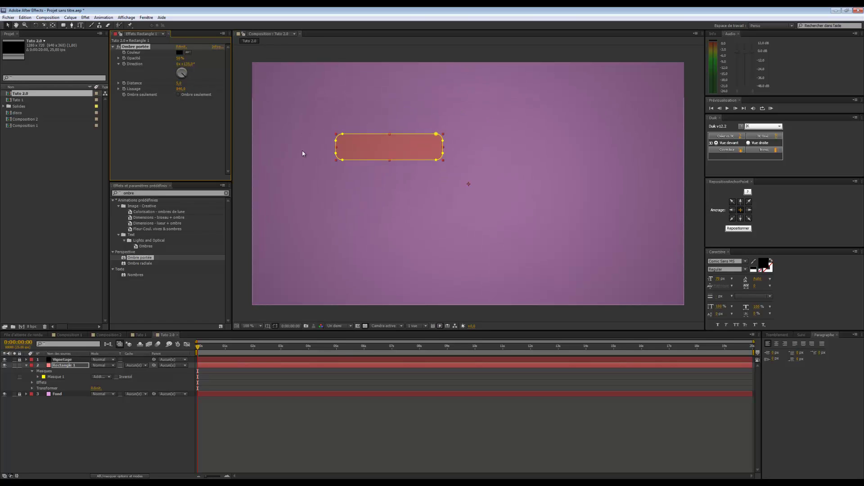
pyautogui.moveTo(179, 89); pyautogui.dragTo(107, 94)
pyautogui.moveTo(46, 103); pyautogui.dragTo(7, 104)
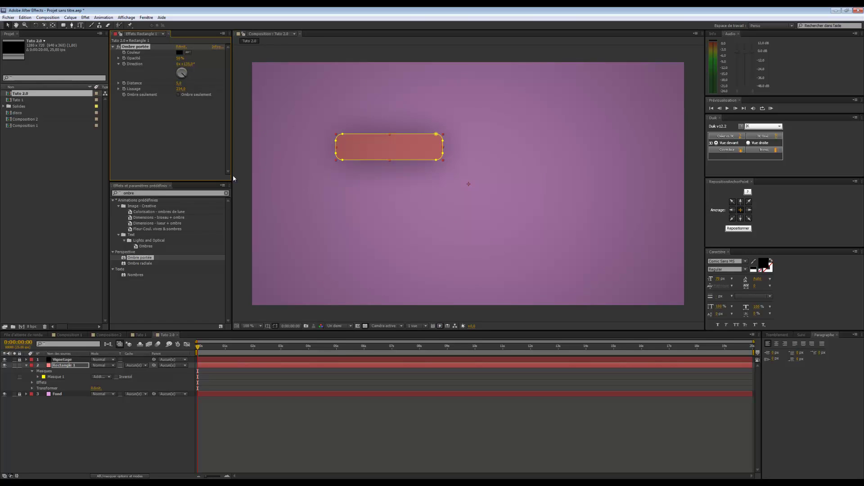
# Move the salmon rectangle lower and closer to the frame's left edge, and recentre its anchor point on the shape.
pyautogui.click(260, 272)
pyautogui.moveTo(386, 150); pyautogui.dragTo(353, 179)
pyautogui.click(736, 229)
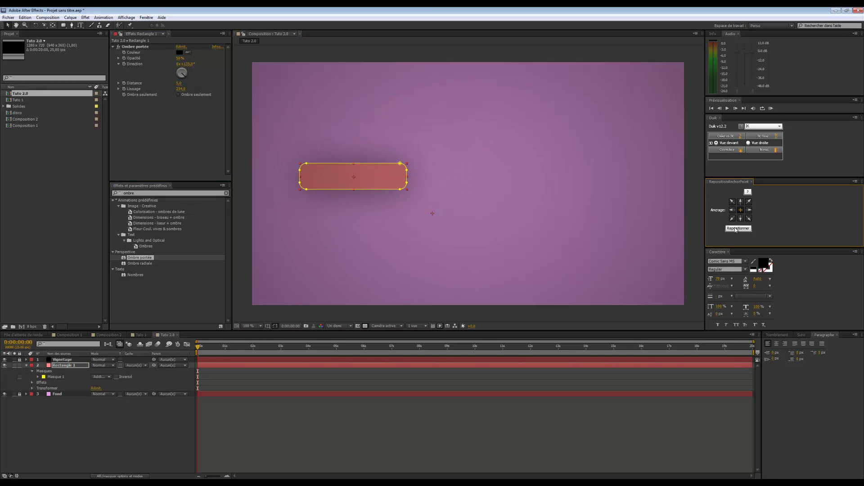
pyautogui.click(401, 236)
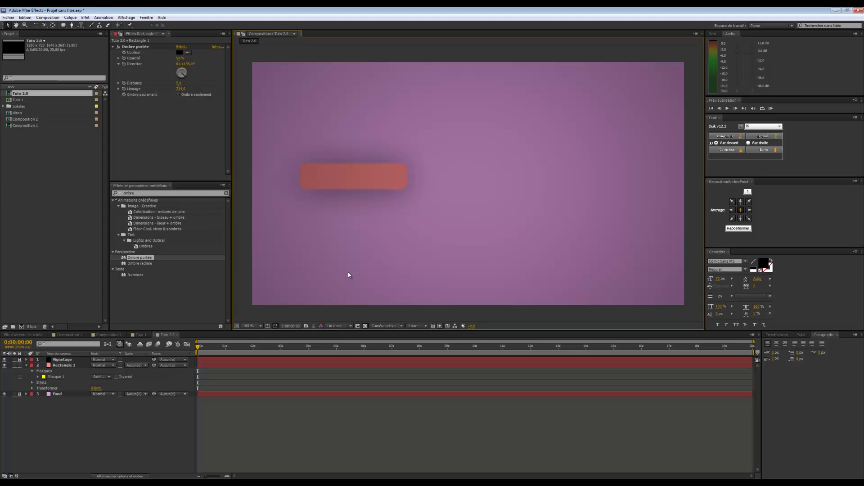
# Collapse the shadow effect and the Rectangle 1 layer, and rename the layer as position.
pyautogui.click(113, 47)
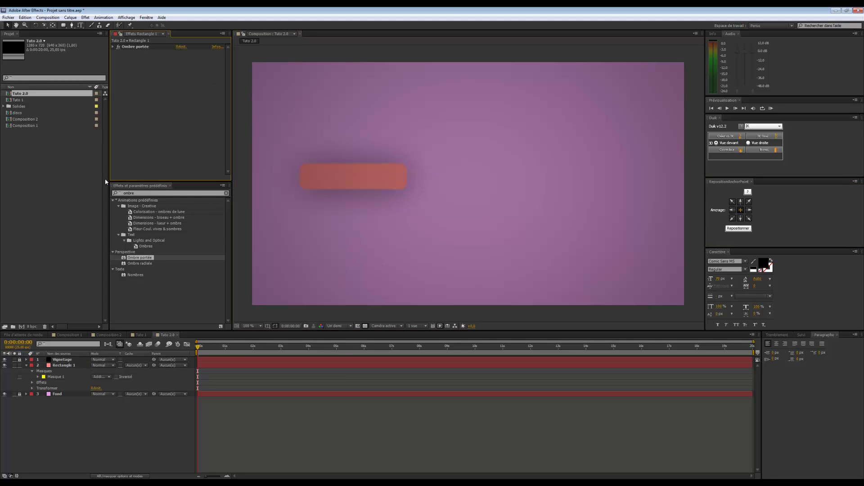
pyautogui.click(25, 365)
pyautogui.click(61, 365)
pyautogui.press('Return')
pyautogui.write('position')
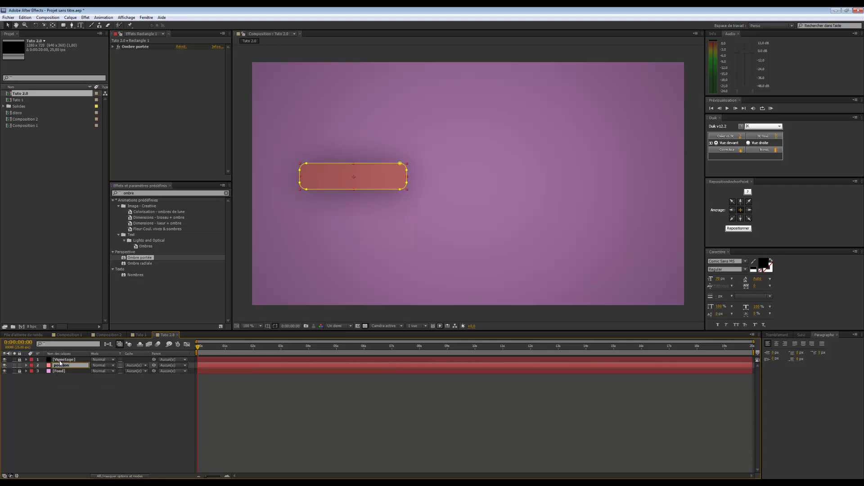
pyautogui.click(91, 418)
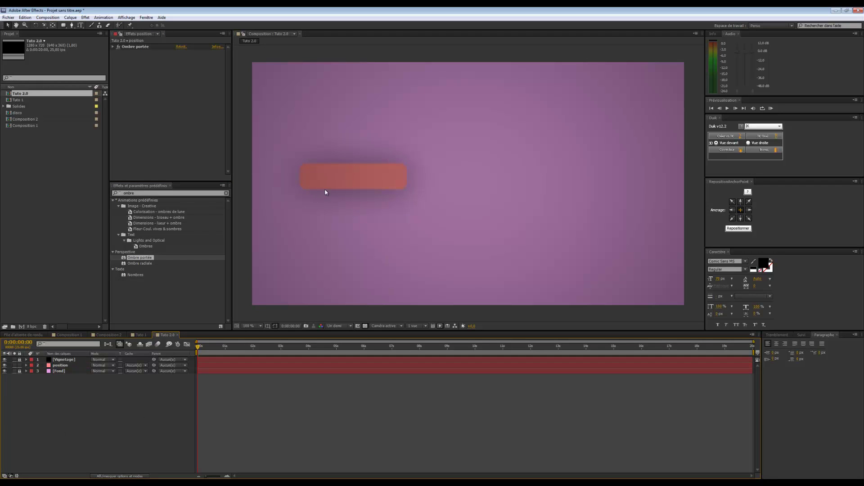
# Nudge the salmon position rectangle slightly lower in the frame.
pyautogui.click(337, 188)
pyautogui.click(367, 236)
pyautogui.click(385, 183)
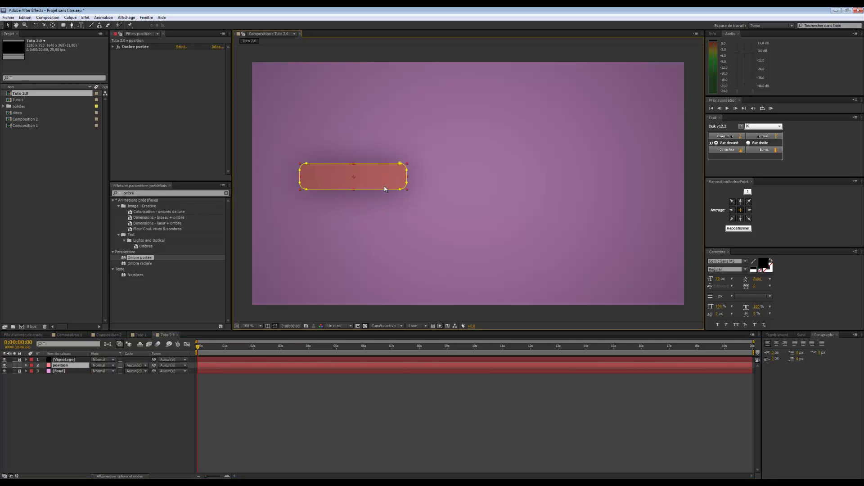
pyautogui.click(391, 215)
pyautogui.click(377, 182)
pyautogui.moveTo(378, 176); pyautogui.dragTo(379, 180)
pyautogui.click(377, 215)
pyautogui.click(382, 188)
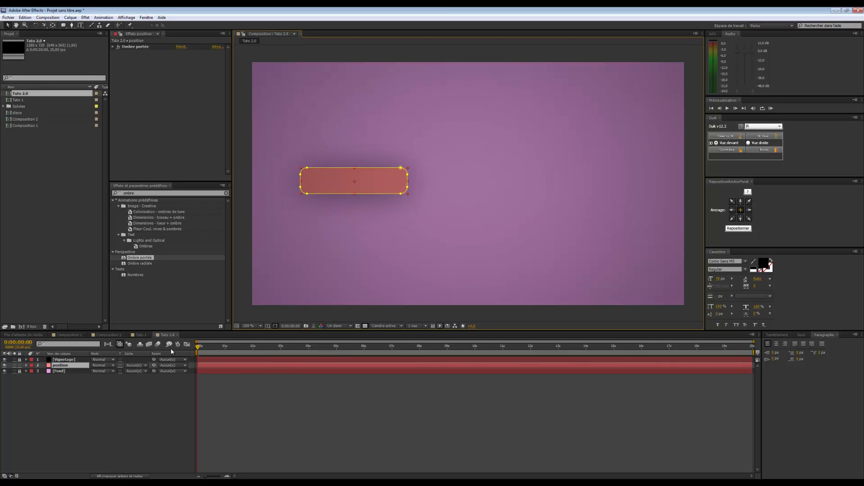
# Duplicate the position layer and place the copy level with the original on the right side of the frame.
pyautogui.hotkey('ctrl', 'd')
pyautogui.moveTo(382, 186); pyautogui.dragTo(606, 187)
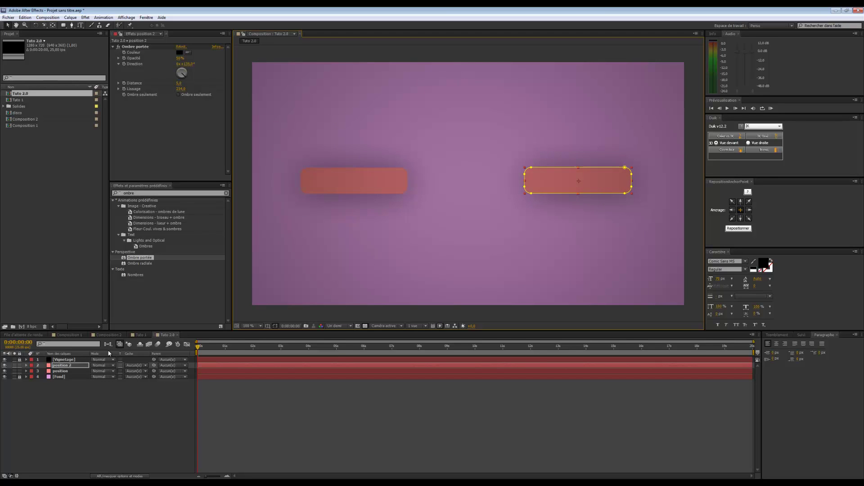
pyautogui.press('KP_Enter')
pyautogui.press('e')
pyautogui.press('e')
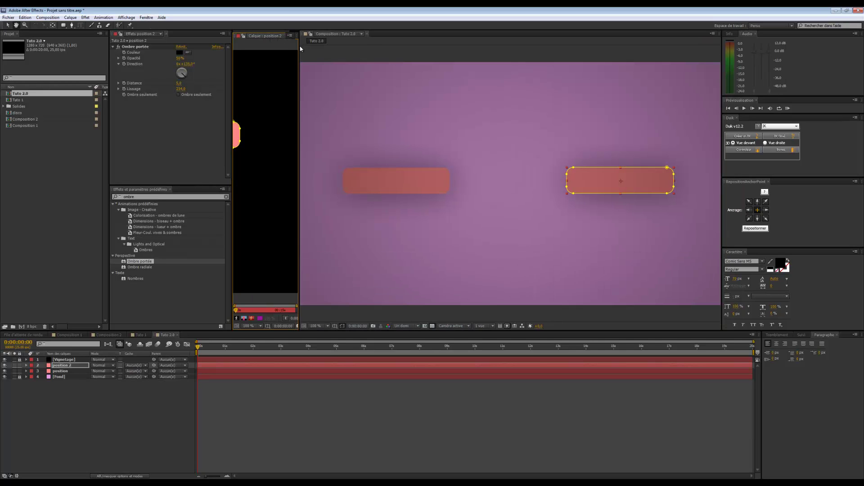
pyautogui.moveTo(299, 48); pyautogui.dragTo(343, 53)
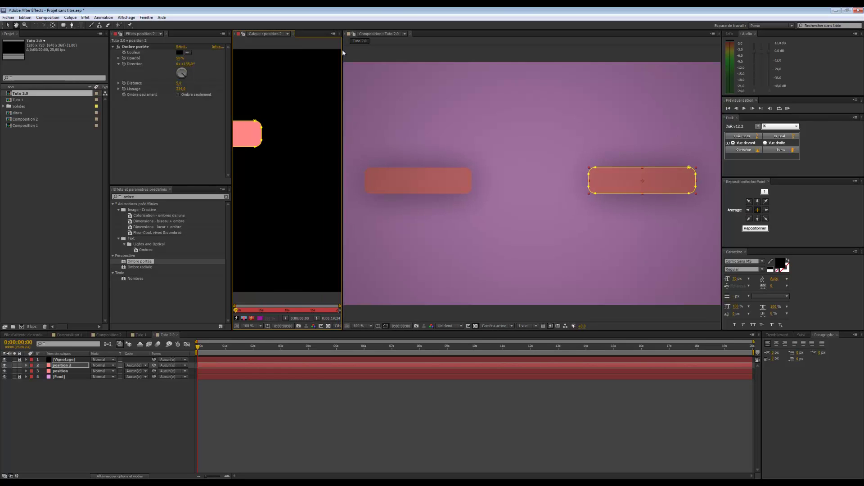
pyautogui.click(293, 34)
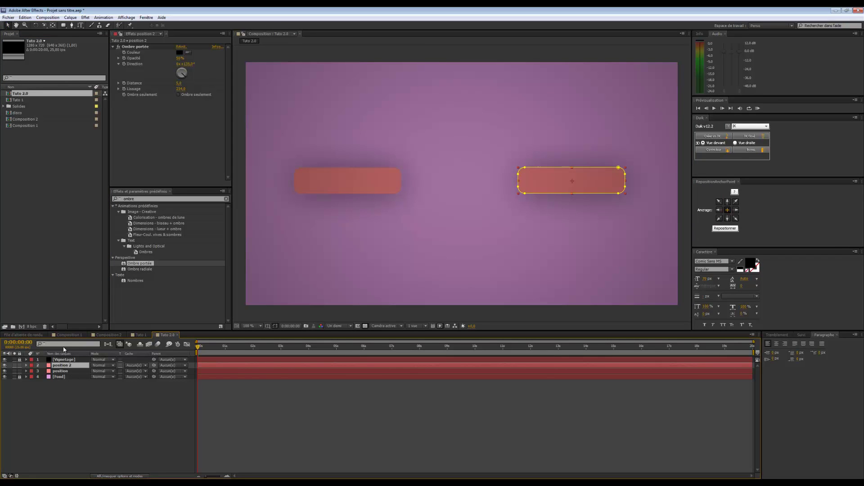
# Rename the duplicated layer as échelle and nudge its rectangle slightly lower.
pyautogui.write('chelle')
pyautogui.press('Return')
pyautogui.click(73, 401)
pyautogui.click(543, 186)
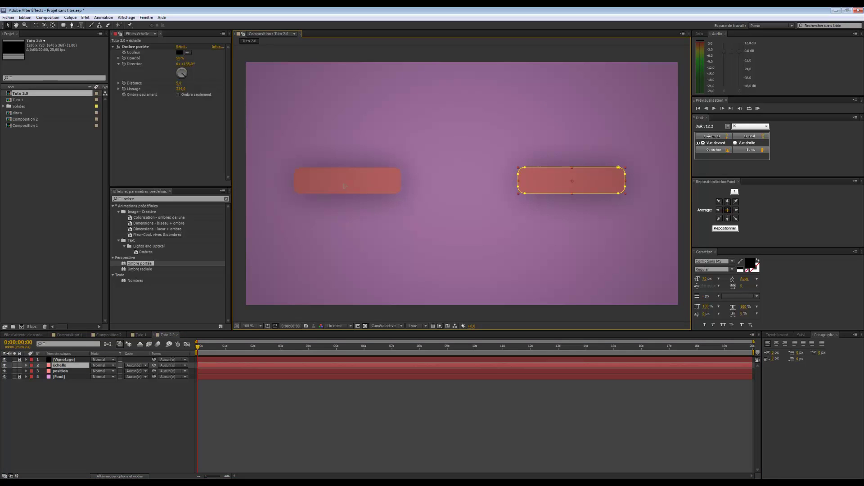
pyautogui.hotkey('ctrl', 'Down')
pyautogui.hotkey('ctrl', 'Up')
pyautogui.moveTo(573, 190); pyautogui.dragTo(574, 191)
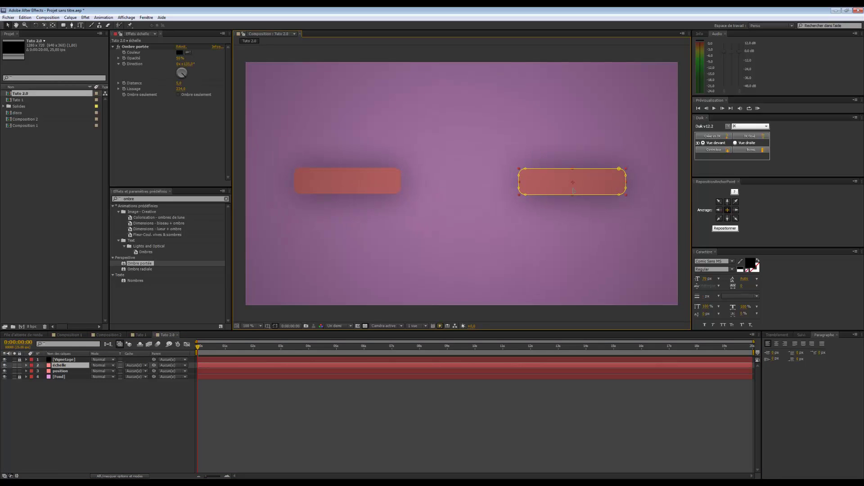
# Change the échelle layer's solid colour to blue-violet.
pyautogui.click(70, 17)
pyautogui.click(79, 33)
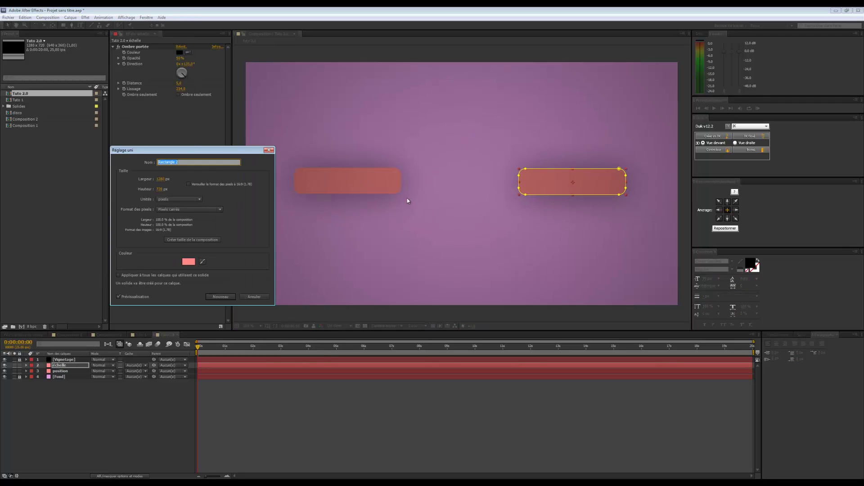
pyautogui.click(191, 262)
pyautogui.moveTo(722, 230)
pyautogui.mouseDown()
pyautogui.moveTo(725, 200)
pyautogui.moveTo(726, 228)
pyautogui.mouseUp()
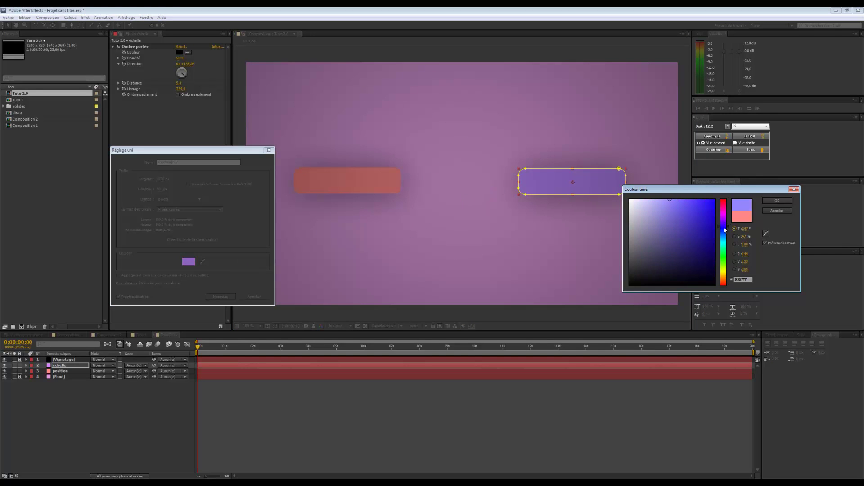
pyautogui.click(777, 201)
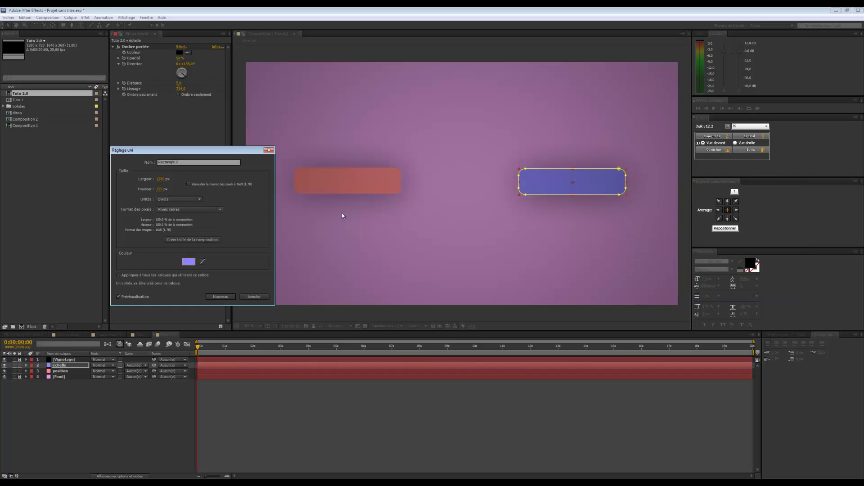
pyautogui.click(221, 297)
# Duplicate the échelle layer and place the copy midway between the two existing rectangles.
pyautogui.hotkey('ctrl', 'd')
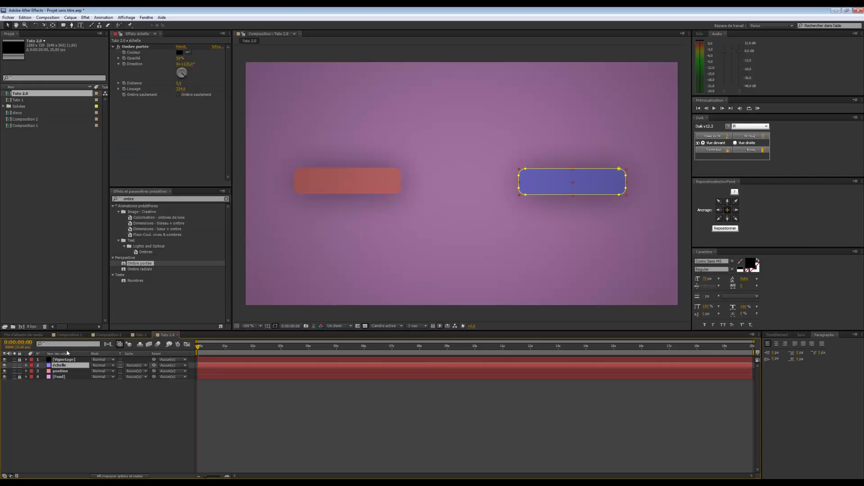
pyautogui.moveTo(602, 179); pyautogui.dragTo(489, 179)
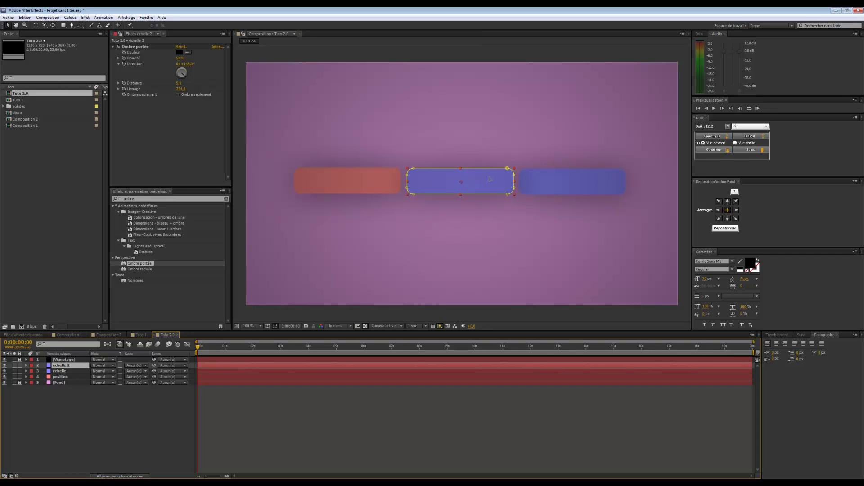
pyautogui.click(516, 243)
pyautogui.click(492, 190)
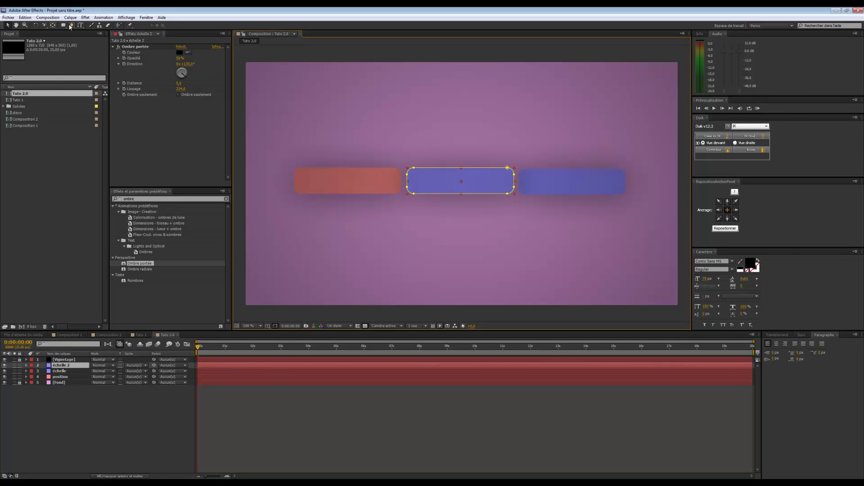
# Rotate the middle rectangle a quarter turn so it stands vertically.
pyautogui.click(35, 26)
pyautogui.moveTo(504, 186); pyautogui.dragTo(483, 254)
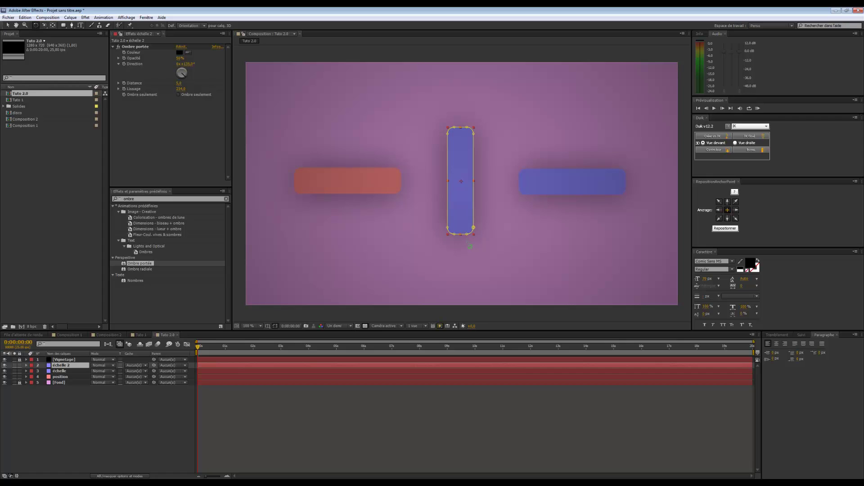
pyautogui.moveTo(470, 246)
pyautogui.mouseDown()
pyautogui.moveTo(484, 243)
pyautogui.moveTo(469, 248)
pyautogui.mouseUp()
pyautogui.click(471, 249)
pyautogui.click(244, 405)
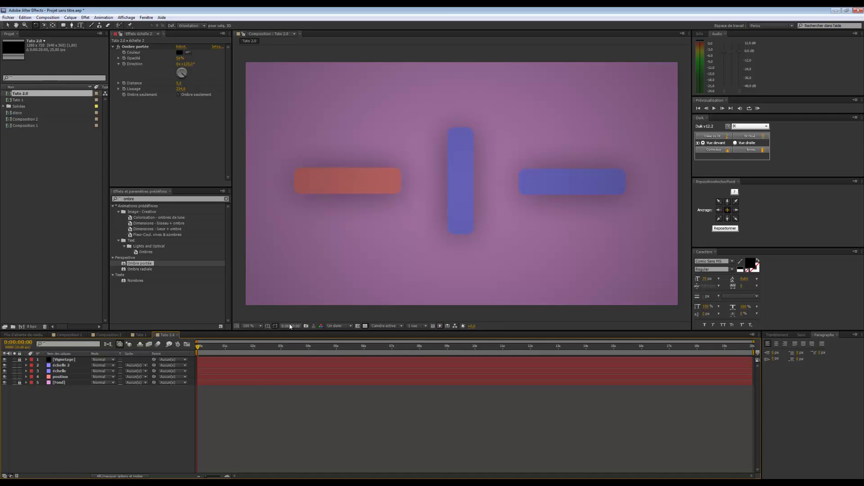
# Rename the middle rectangle's layer as autre and move it below the échelle layer.
pyautogui.click(67, 365)
pyautogui.press('Return')
pyautogui.write('autre')
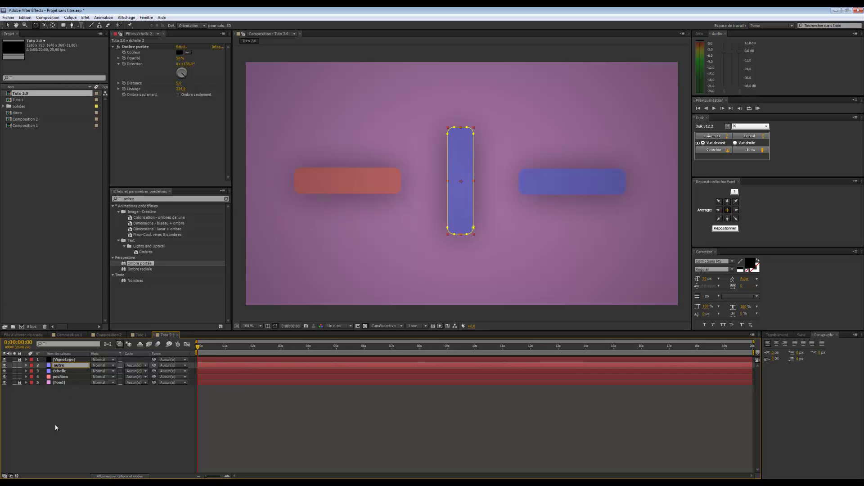
pyautogui.click(64, 390)
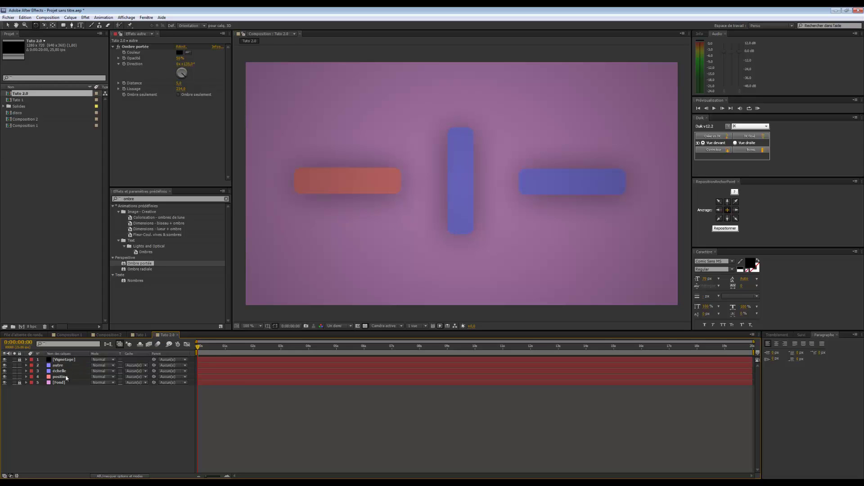
pyautogui.click(63, 366)
pyautogui.moveTo(63, 377); pyautogui.dragTo(64, 377)
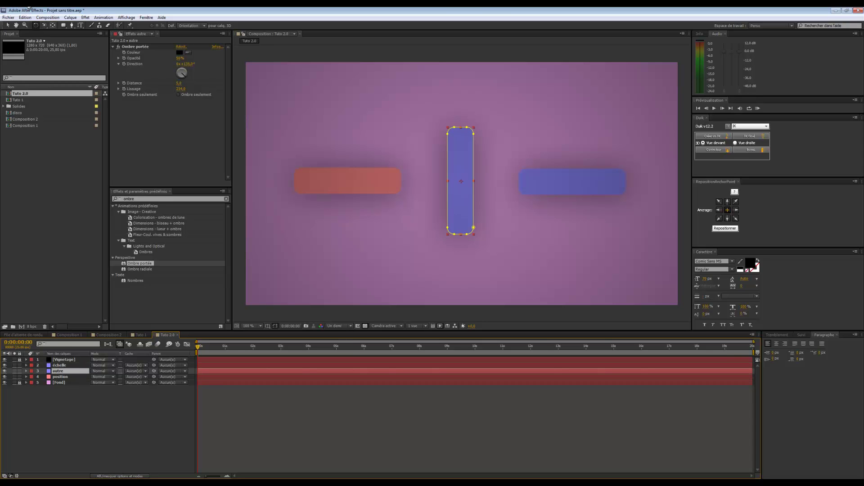
# Change the autre layer's solid colour to bright pink.
pyautogui.click(71, 17)
pyautogui.click(94, 32)
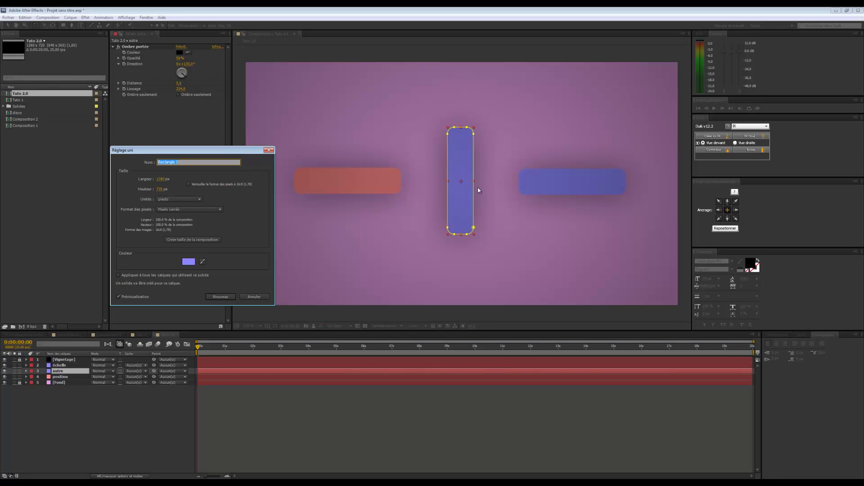
pyautogui.click(189, 261)
pyautogui.moveTo(725, 243); pyautogui.dragTo(726, 217)
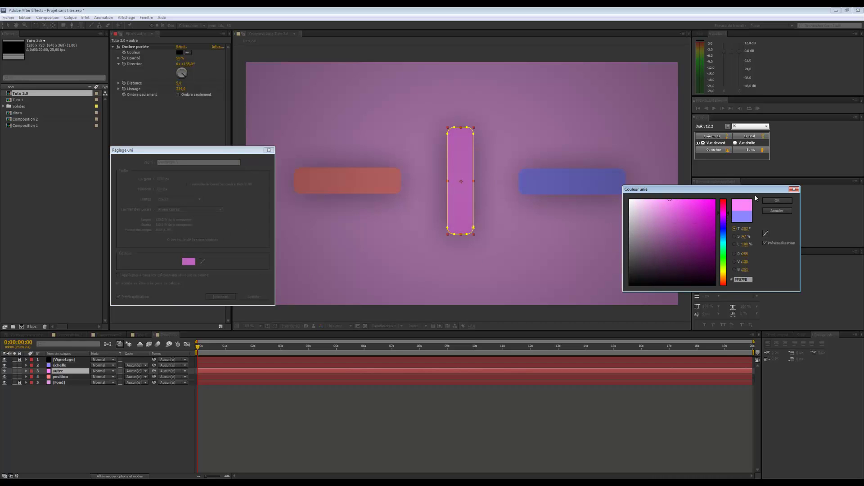
pyautogui.click(765, 200)
pyautogui.click(213, 298)
pyautogui.click(158, 423)
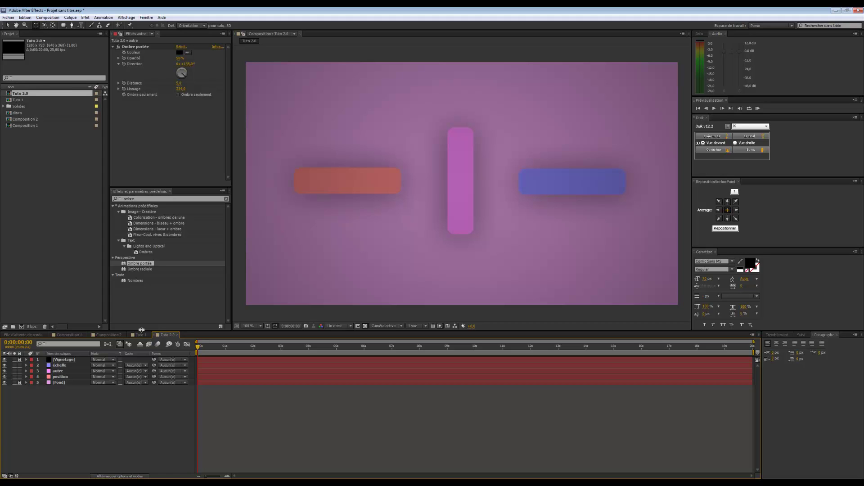
# Create an adjustment layer in Tuto 2.0 and name it glissières.
pyautogui.click(341, 196)
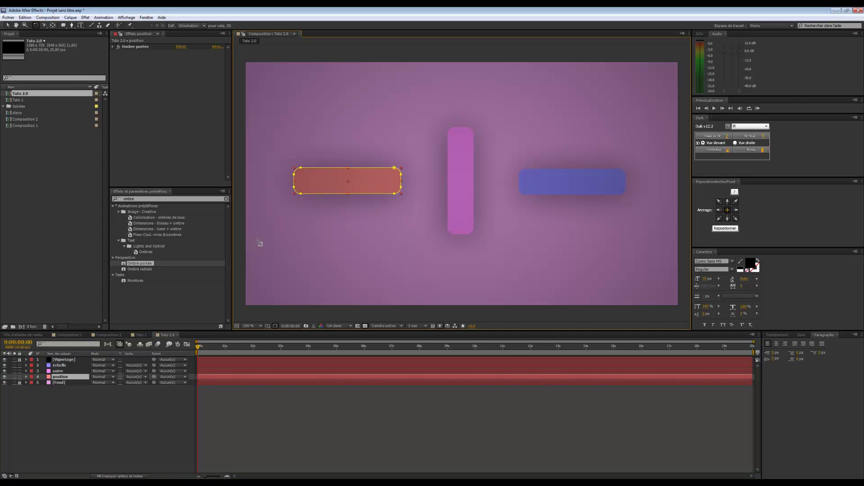
pyautogui.rightClick(96, 407)
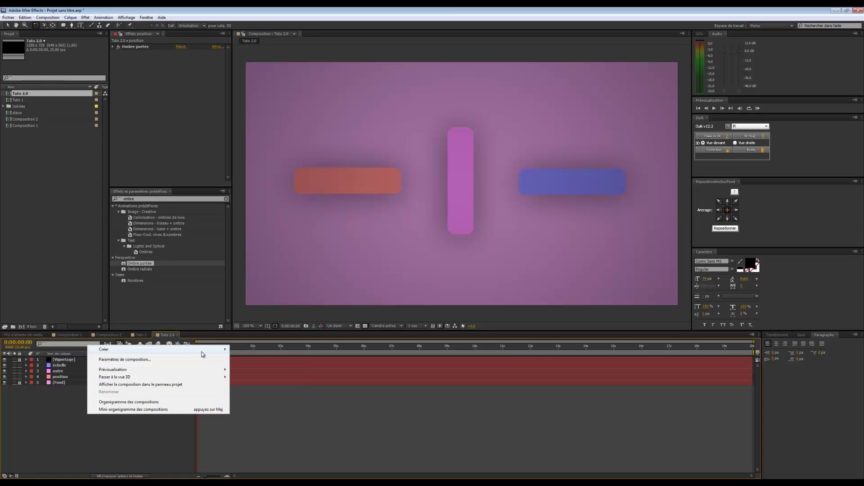
pyautogui.moveTo(201, 351)
pyautogui.click(266, 404)
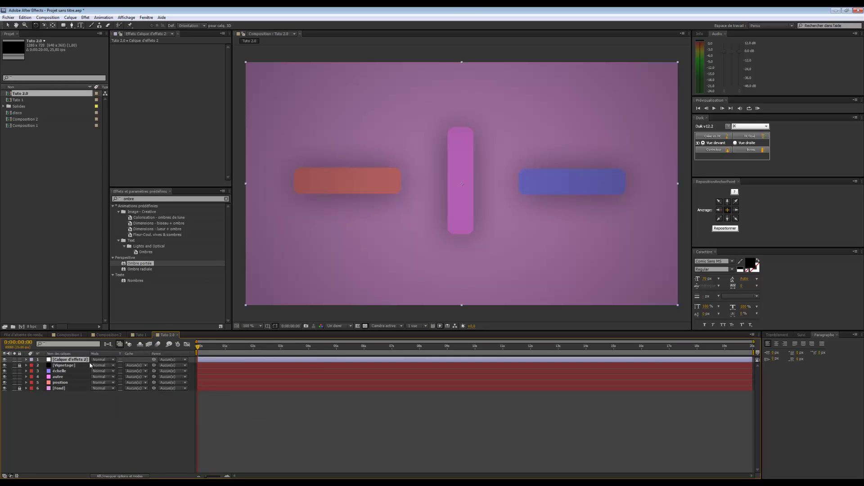
pyautogui.press('Return')
pyautogui.write('glissie')
pyautogui.write('res')
pyautogui.click(83, 424)
# Search the effects for gl and apply Paramètre glissière to the glissières layer.
pyautogui.click(62, 360)
pyautogui.click(137, 199)
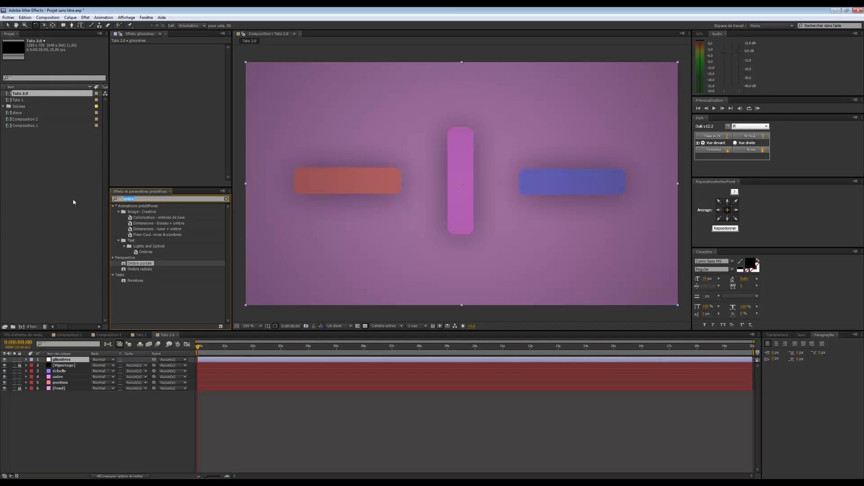
pyautogui.write('glsi')
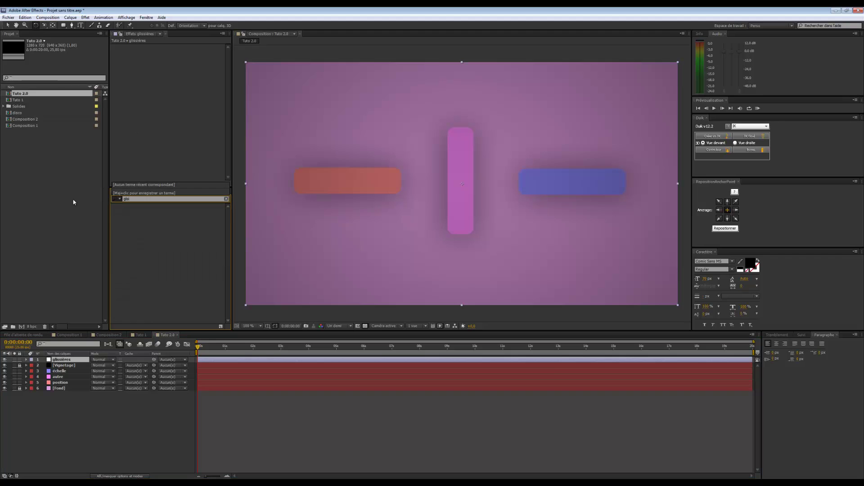
pyautogui.press('BackSpace')
pyautogui.press('BackSpace')
pyautogui.write('issière')
pyautogui.press('BackSpace')
pyautogui.press('BackSpace')
pyautogui.press('BackSpace')
pyautogui.press('BackSpace')
pyautogui.press('BackSpace')
pyautogui.write('li')
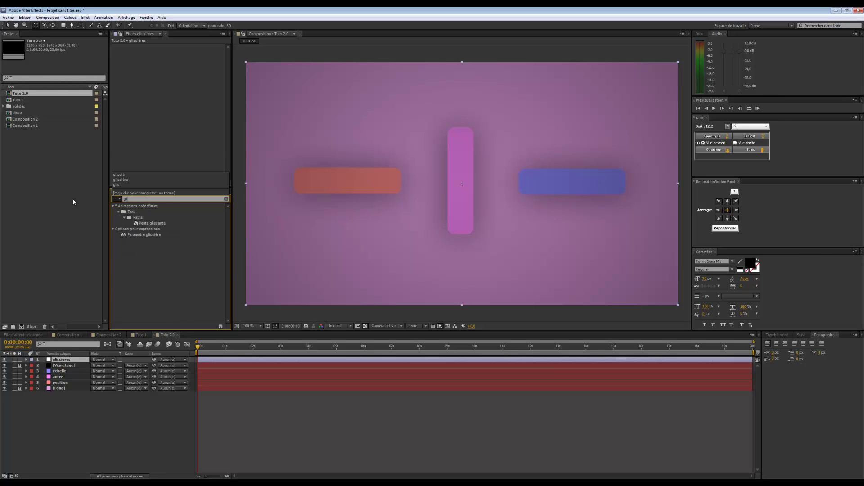
pyautogui.click(146, 235)
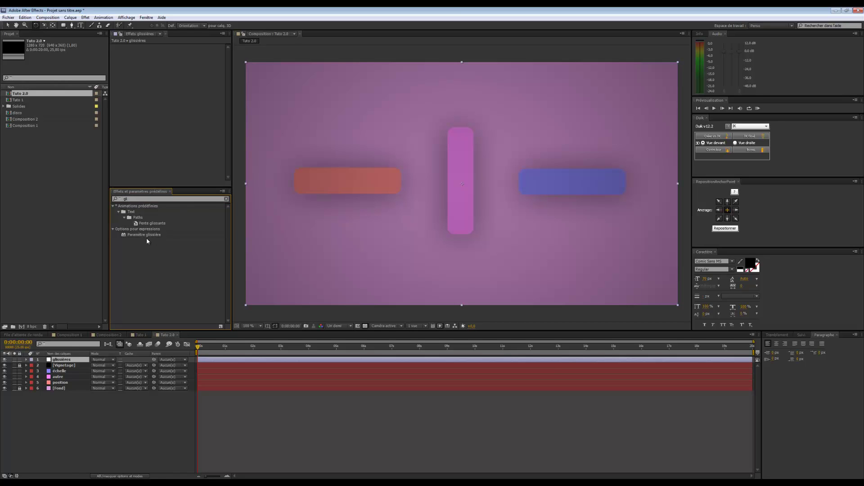
pyautogui.moveTo(158, 240); pyautogui.dragTo(169, 137)
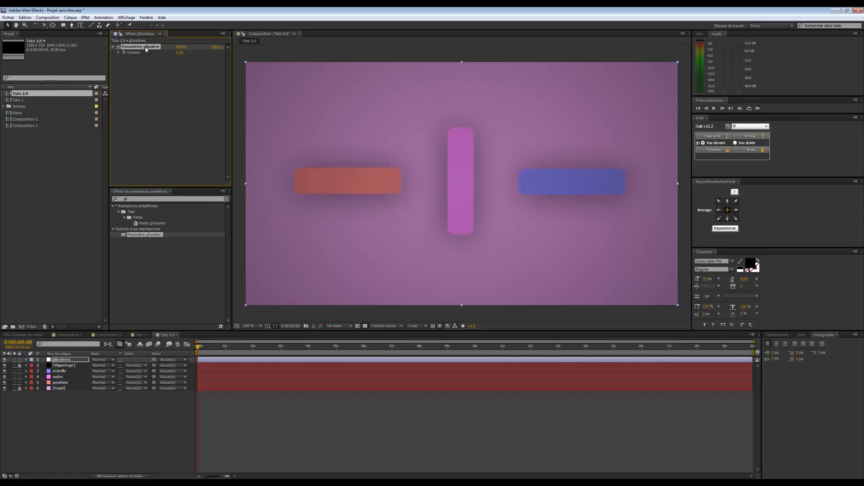
# Rename the slider effect on the glissières layer as position and duplicate it twice.
pyautogui.press('Return')
pyautogui.write('position')
pyautogui.press('Return')
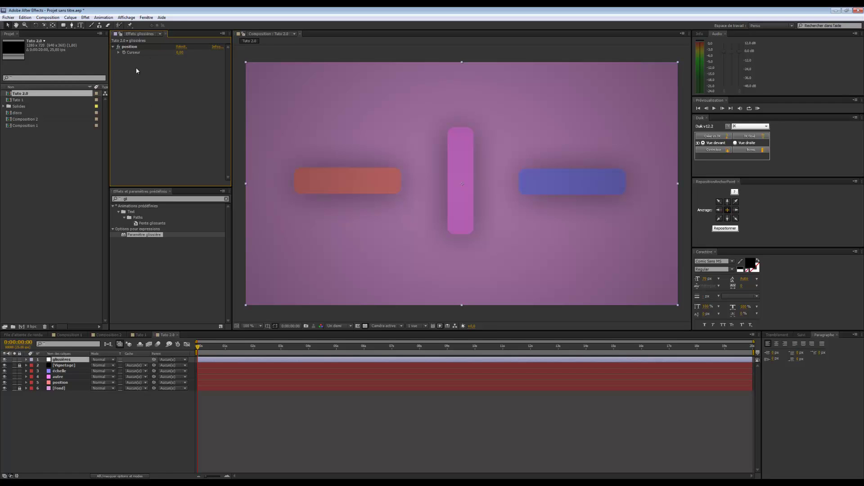
pyautogui.hotkey('ctrl', 'd')
pyautogui.hotkey('ctrl', 'd')
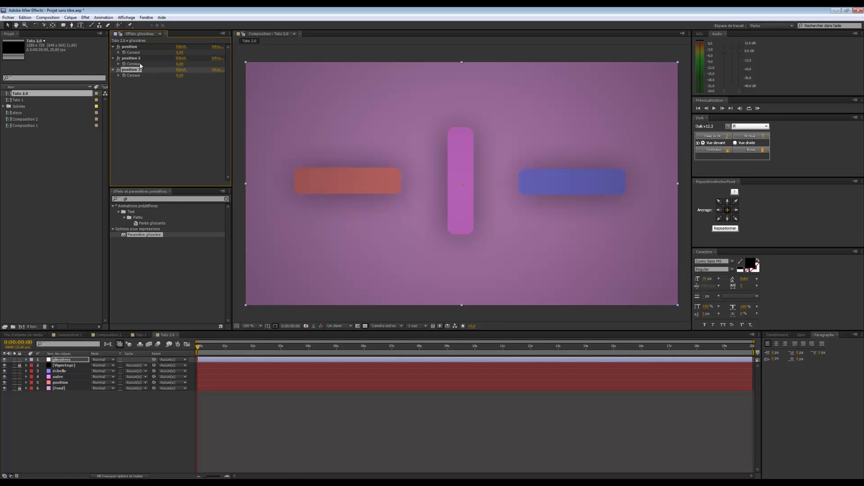
# Rename the second slider effect on the glissières layer as autre.
pyautogui.click(134, 59)
pyautogui.press('Return')
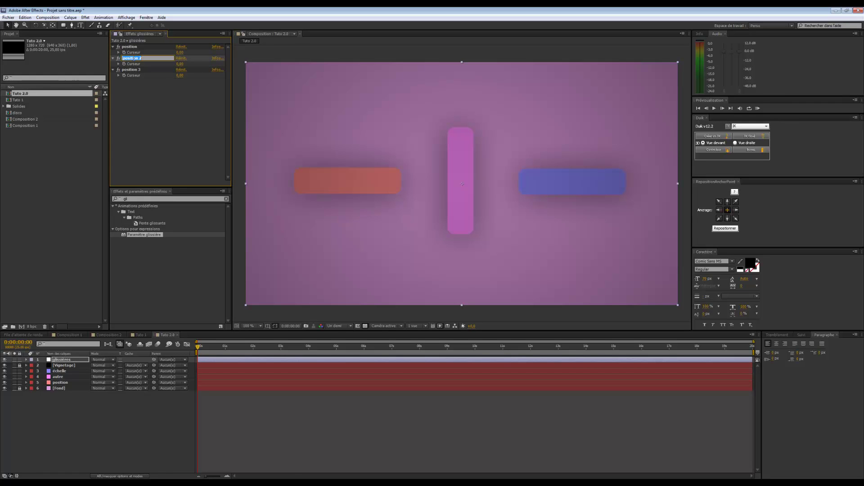
pyautogui.write('autre')
pyautogui.press('Return')
# Rename the third slider effect on the glissières layer as échelle.
pyautogui.click(130, 71)
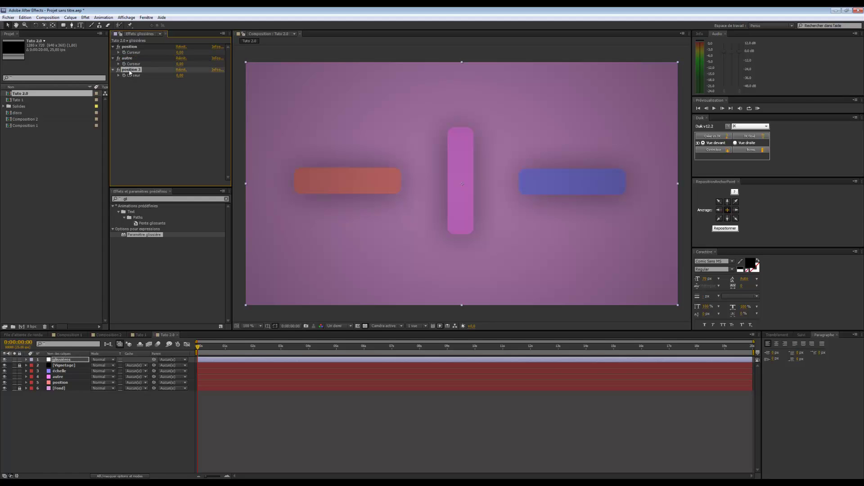
pyautogui.press('Return')
pyautogui.write('é')
pyautogui.write('chellee')
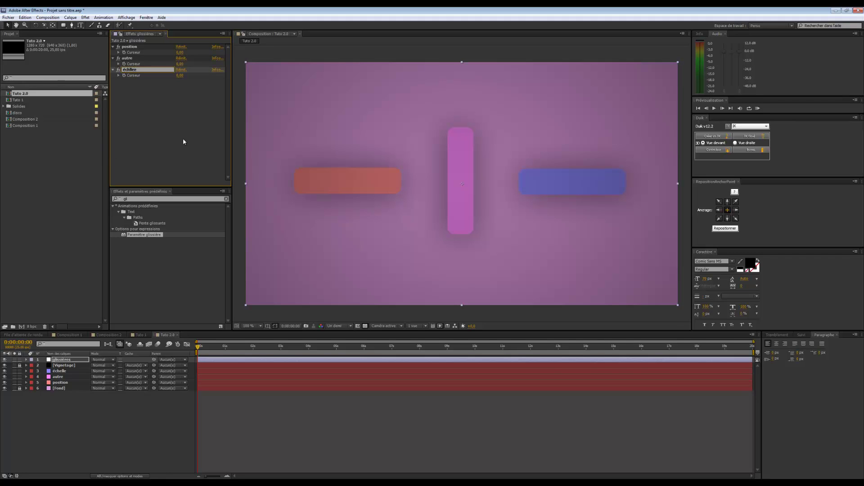
pyautogui.click(183, 141)
pyautogui.click(132, 71)
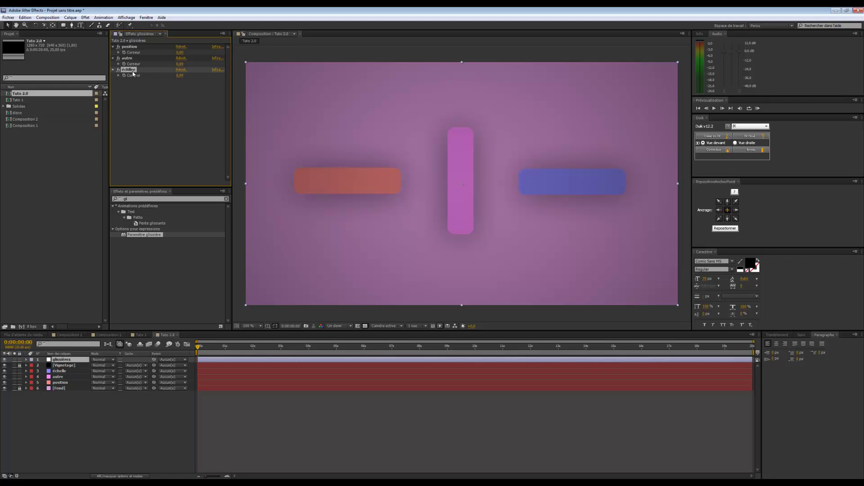
pyautogui.press('Return')
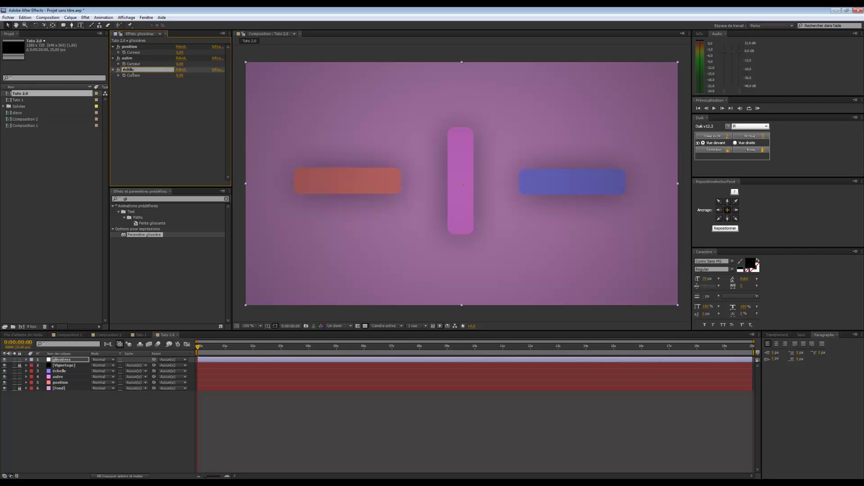
pyautogui.write('échelle')
pyautogui.press('Return')
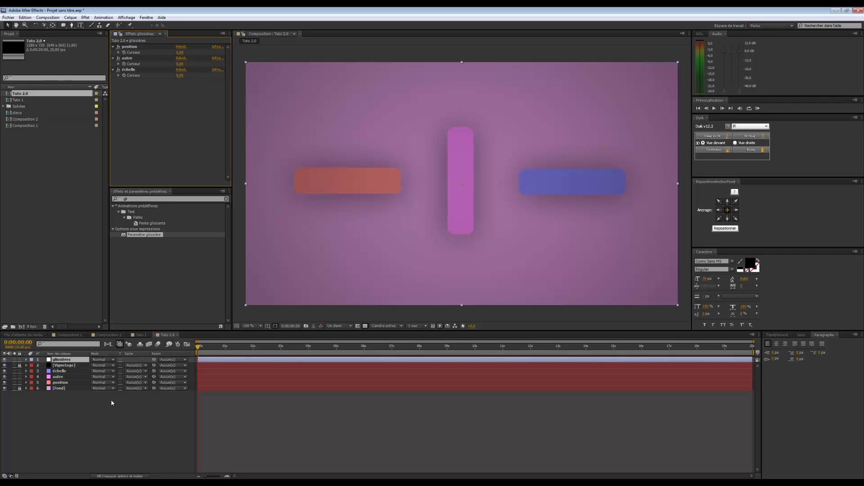
# Add the expression value=[301, 351] to the Position property of the position layer.
pyautogui.click(66, 372)
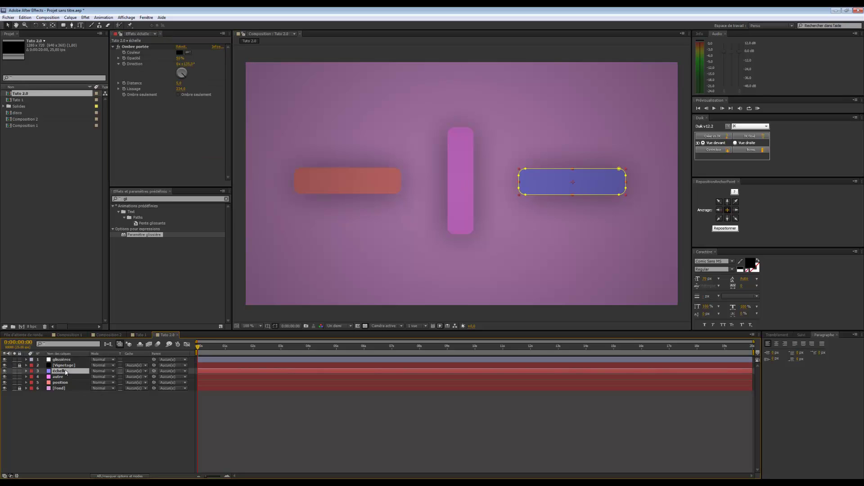
pyautogui.click(67, 383)
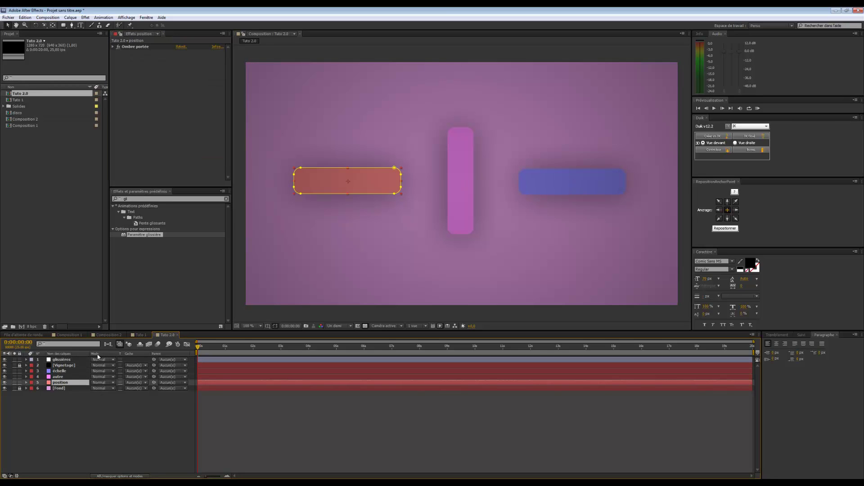
pyautogui.press('p')
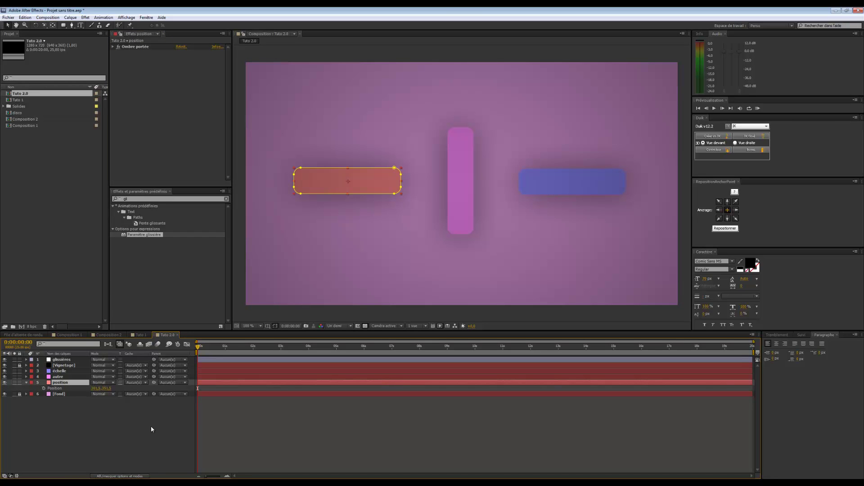
pyautogui.keyDown('alt'); pyautogui.click(44, 388); pyautogui.keyUp('alt')
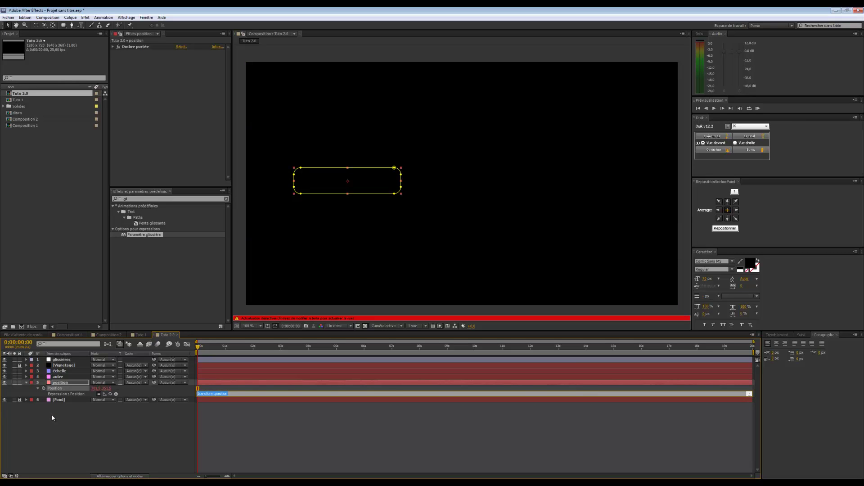
pyautogui.write('value=[301, 351')
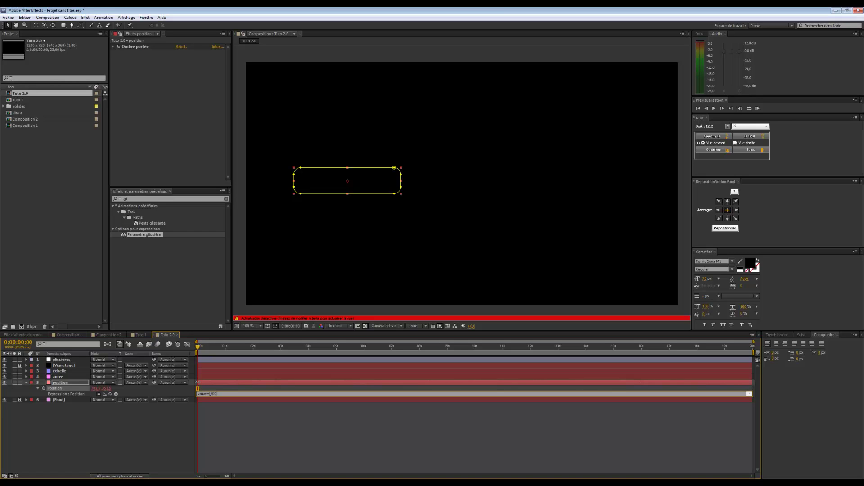
pyautogui.write('351')
pyautogui.write(']')
pyautogui.click(157, 425)
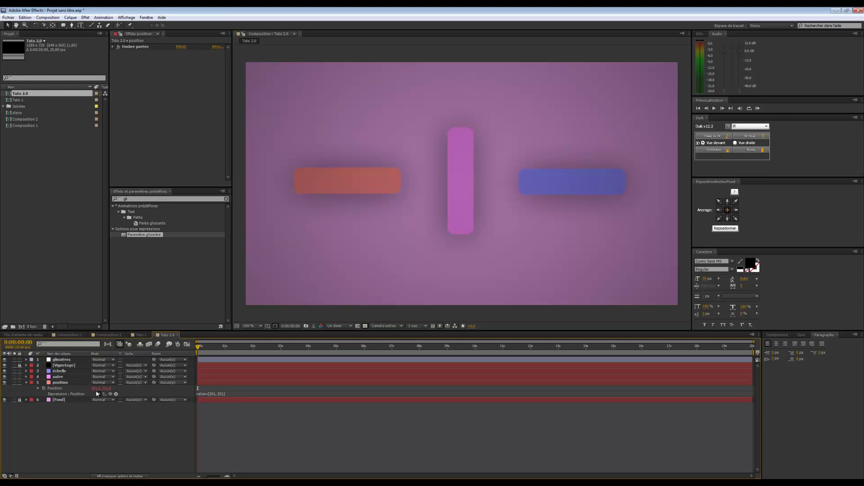
pyautogui.click(143, 431)
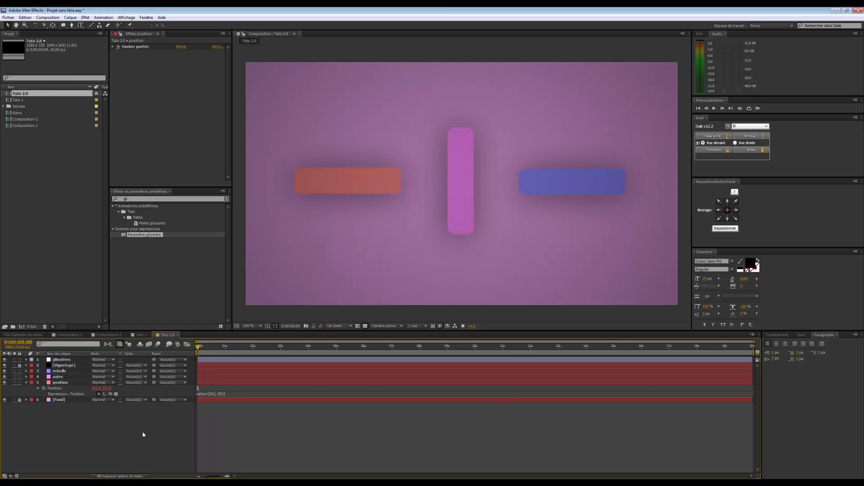
# Remove the Position expression from the position layer and try moving the orange rectangle vertically, restoring its place at the end.
pyautogui.click(213, 395)
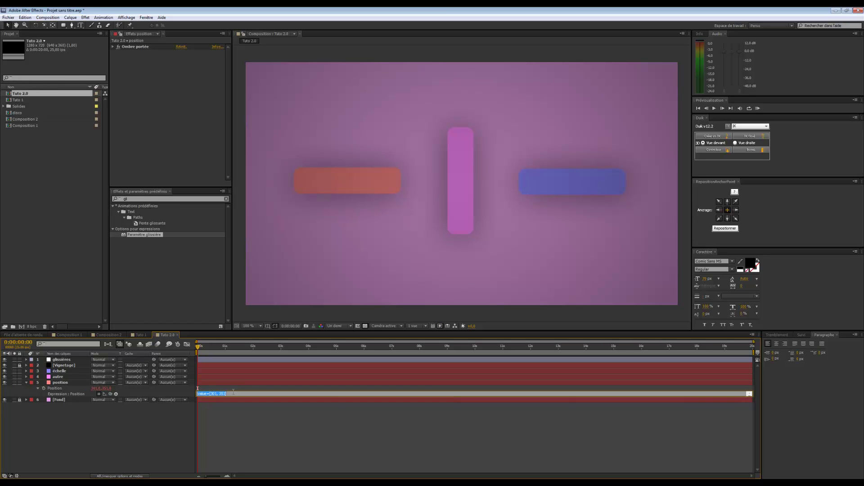
pyautogui.press('BackSpace')
pyautogui.click(120, 422)
pyautogui.click(113, 390)
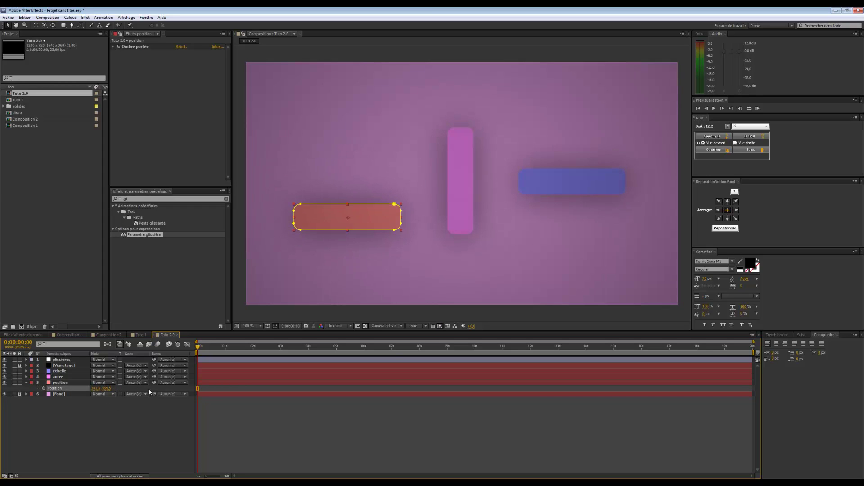
pyautogui.click(138, 431)
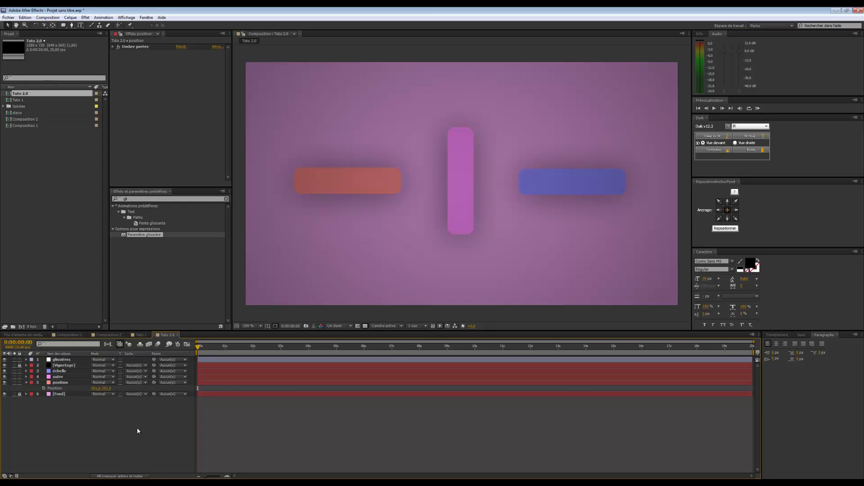
# Enter the expression value=[301, 351] again on the position layer's Position property.
pyautogui.keyDown('alt'); pyautogui.click(44, 389); pyautogui.keyUp('alt')
pyautogui.write('value=[301, 351]')
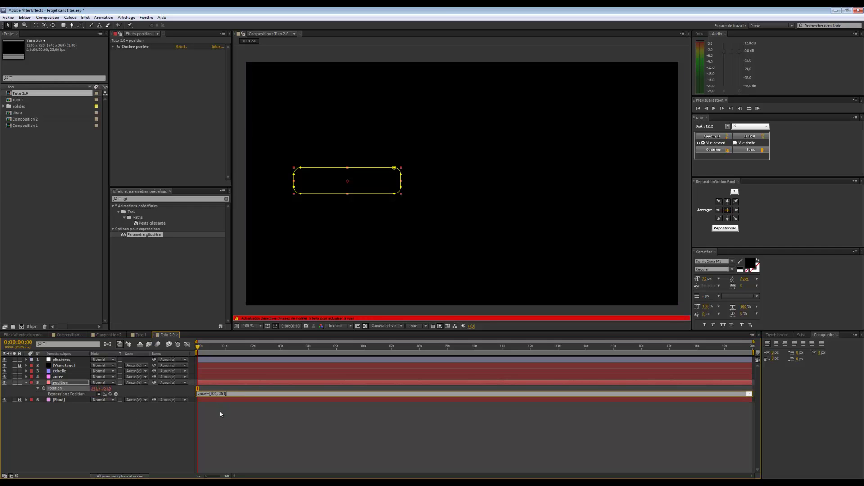
pyautogui.click(174, 387)
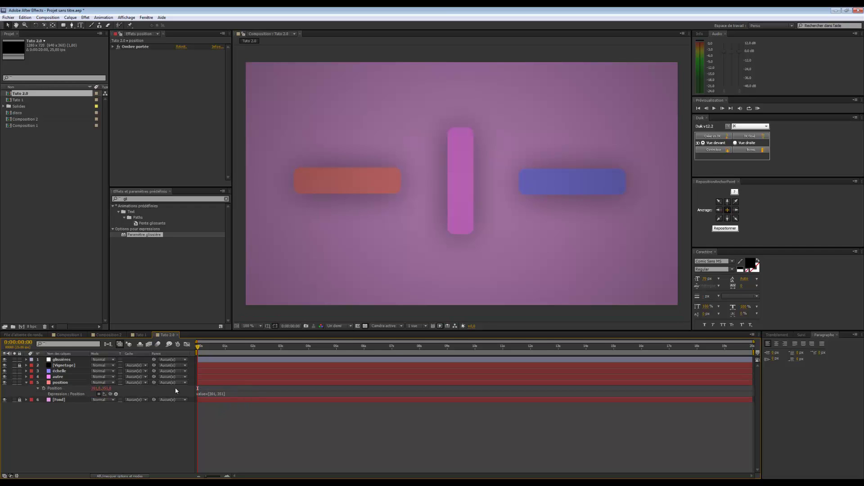
pyautogui.click(108, 389)
pyautogui.click(77, 417)
# Set the Curseur value of the glissières layer's position slider to 351.
pyautogui.click(66, 360)
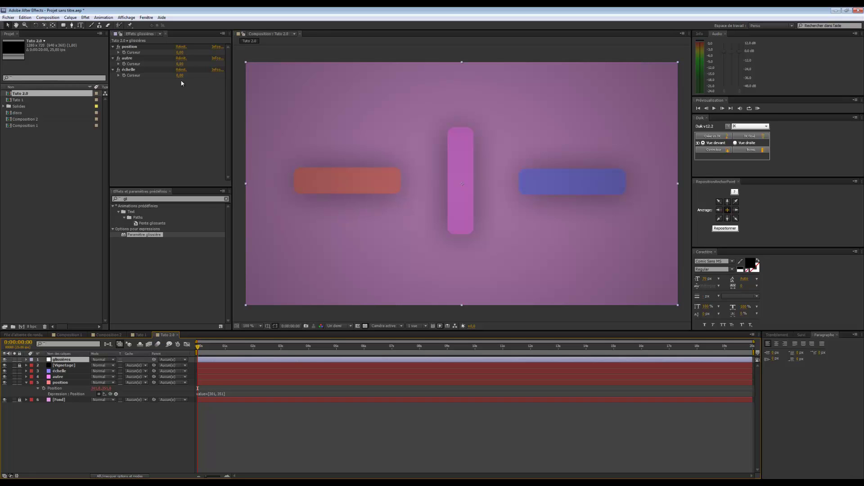
pyautogui.click(181, 52)
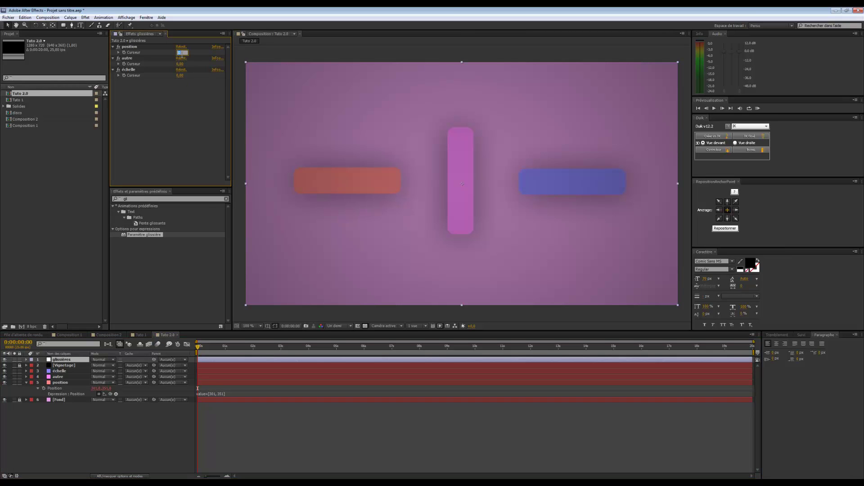
pyautogui.write('351')
pyautogui.press('Return')
# Replace the second coordinate in the position layer's Position expression with a link to the Curseur of the glissières layer's position slider.
pyautogui.click(142, 48)
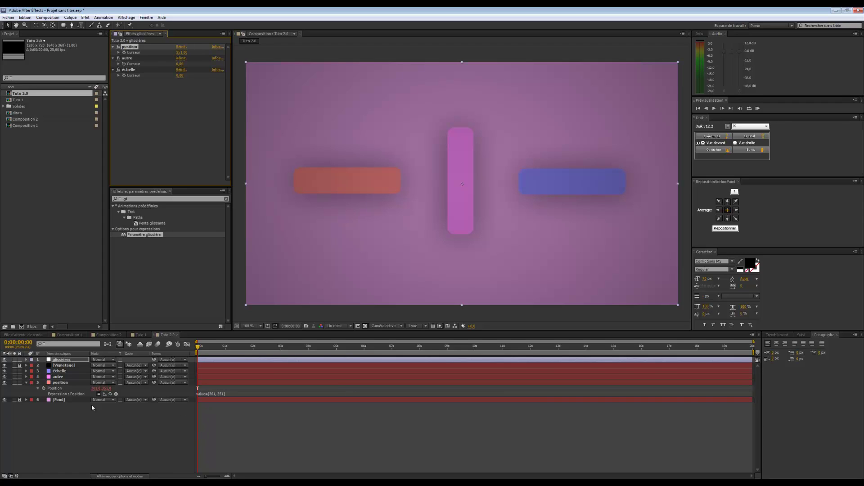
pyautogui.click(212, 395)
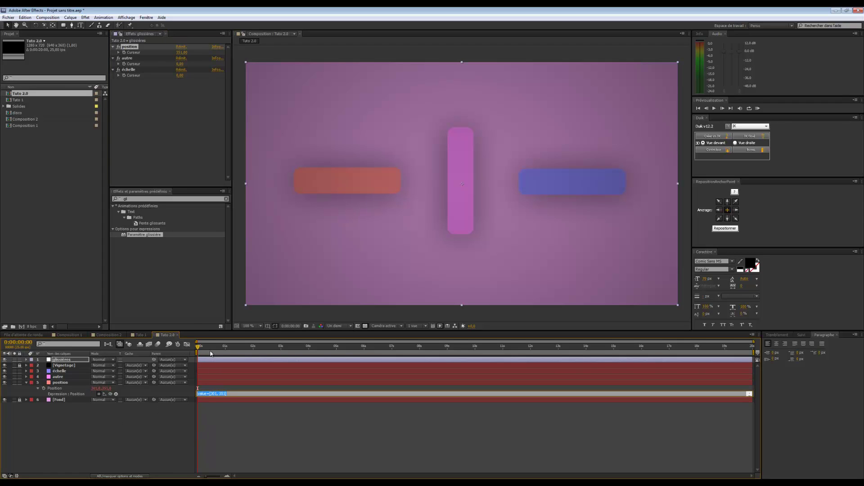
pyautogui.doubleClick(221, 394)
pyautogui.moveTo(111, 396); pyautogui.dragTo(141, 55)
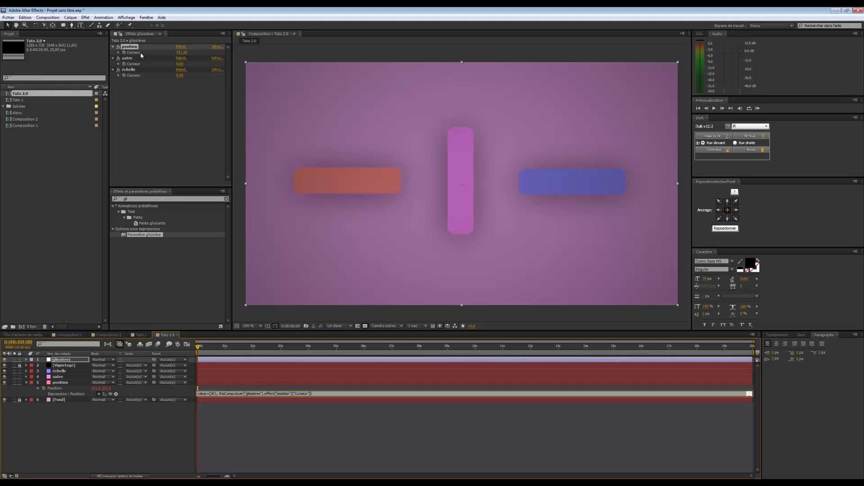
pyautogui.click(139, 79)
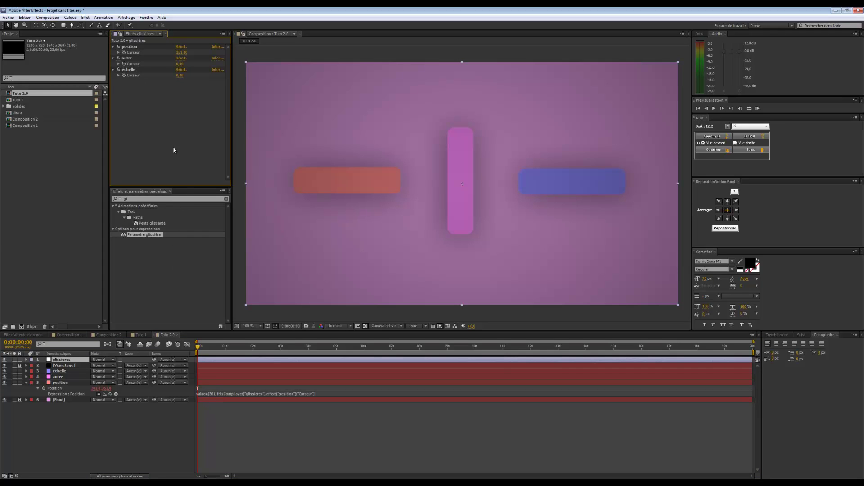
# Add the expression wiggle(5, 20) to the position slider's Curseur on the glissières layer and preview the animation.
pyautogui.keyDown('alt'); pyautogui.click(124, 53); pyautogui.keyUp('alt')
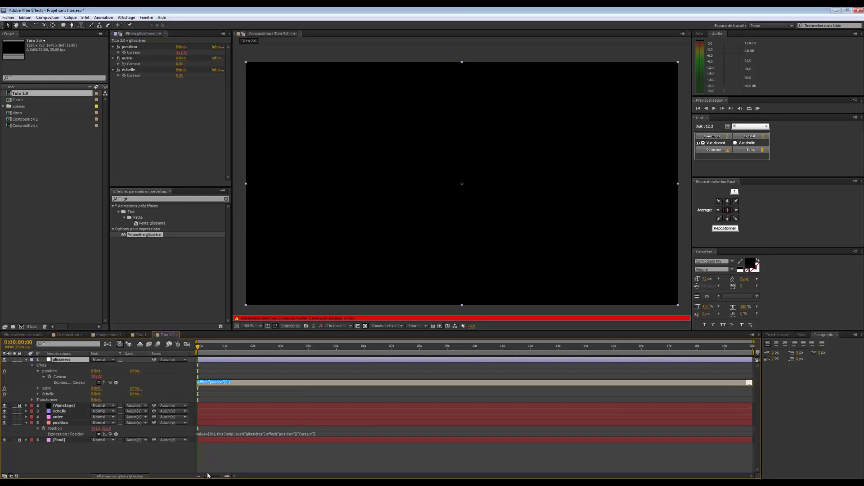
pyautogui.write('wiggle(5, 20')
pyautogui.click(161, 462)
pyautogui.press('space')
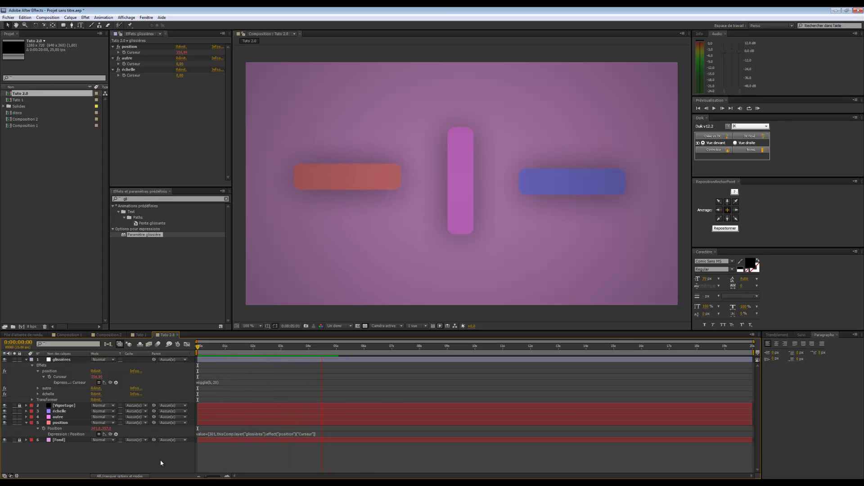
# Stop the preview, collapse the glissières layer's properties and select the position layer's Position property.
pyautogui.click(100, 404)
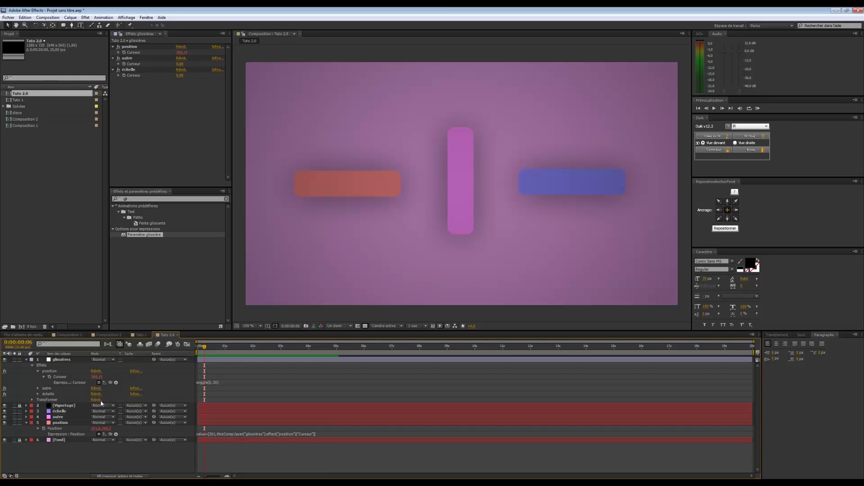
pyautogui.click(26, 360)
pyautogui.click(65, 389)
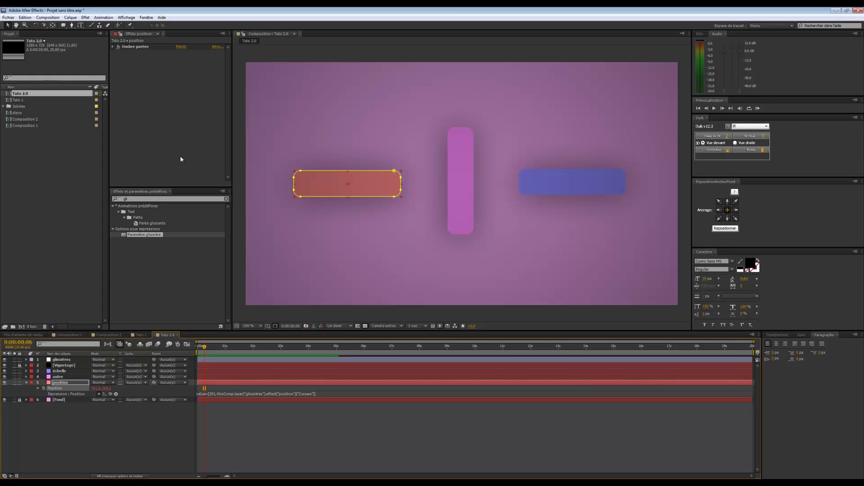
# Scrub the timeline to 0:00:01:20 to check the position slider's animation and collapse the position layer's properties.
pyautogui.click(63, 360)
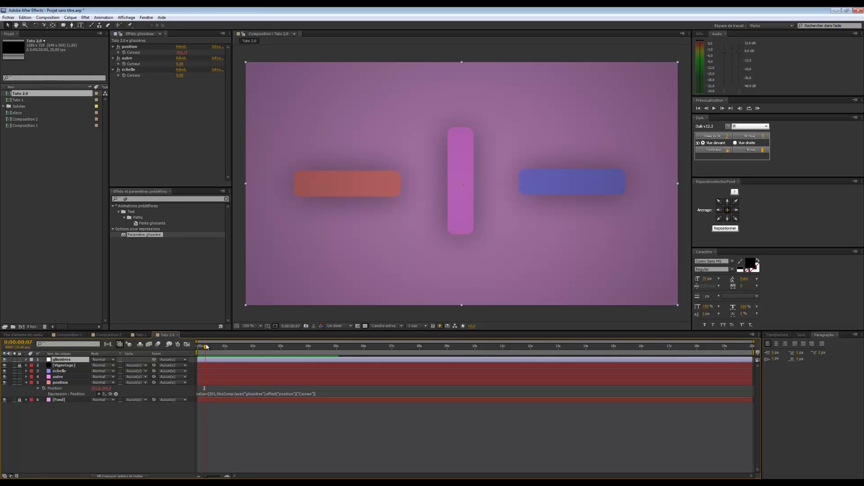
pyautogui.moveTo(206, 347); pyautogui.dragTo(248, 347)
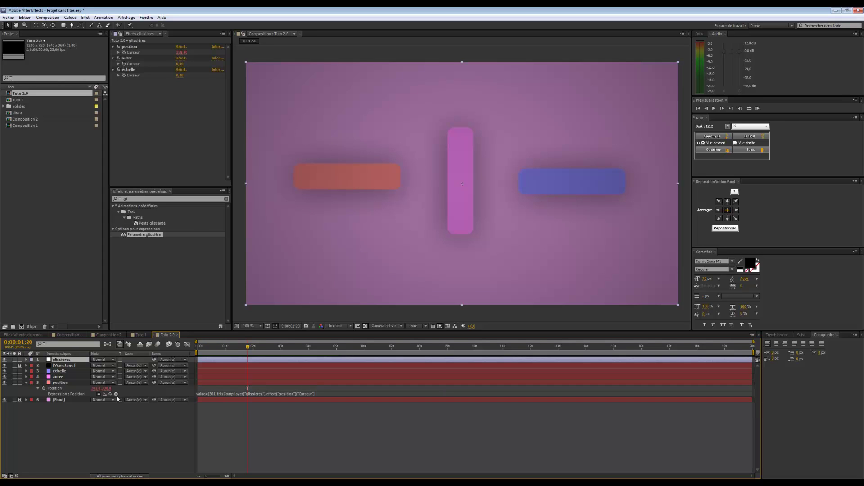
pyautogui.click(84, 422)
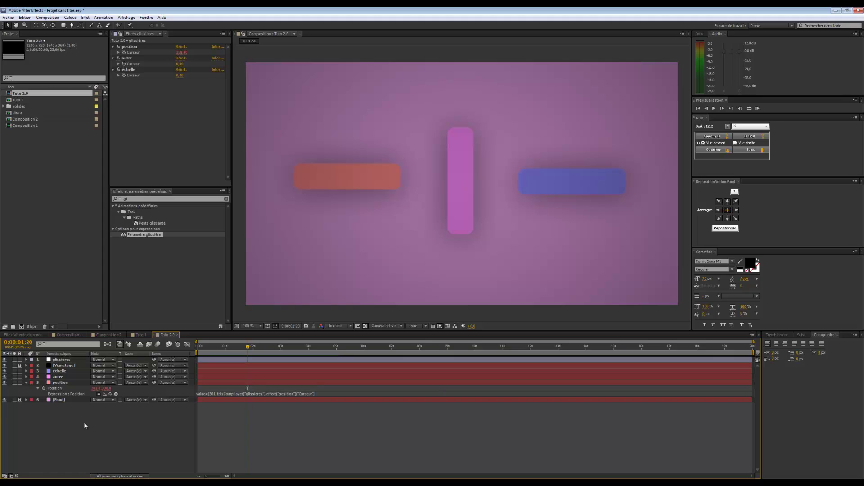
pyautogui.click(29, 383)
pyautogui.click(26, 383)
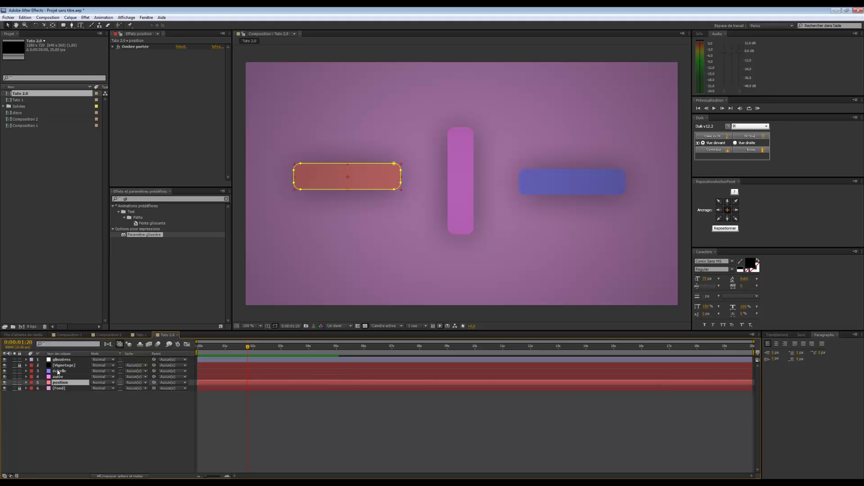
# Reveal the échelle layer's Echelle property and add the expression value=[100, 100] to it.
pyautogui.click(60, 372)
pyautogui.press('s')
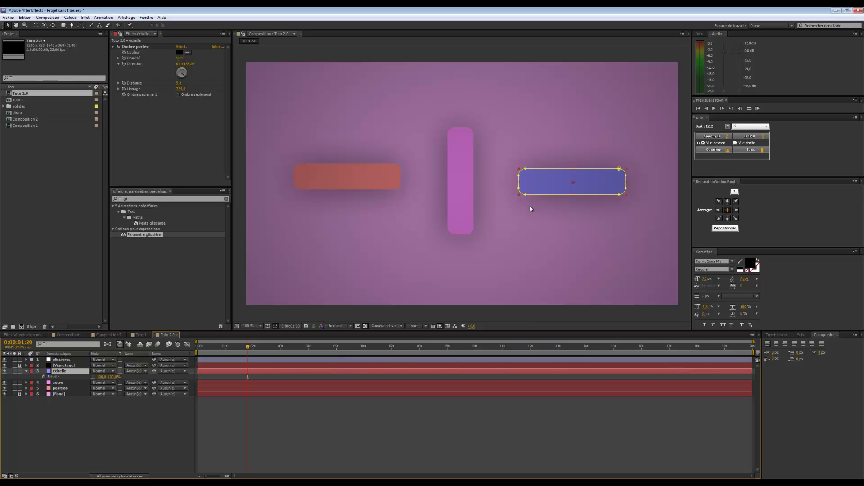
pyautogui.click(43, 377)
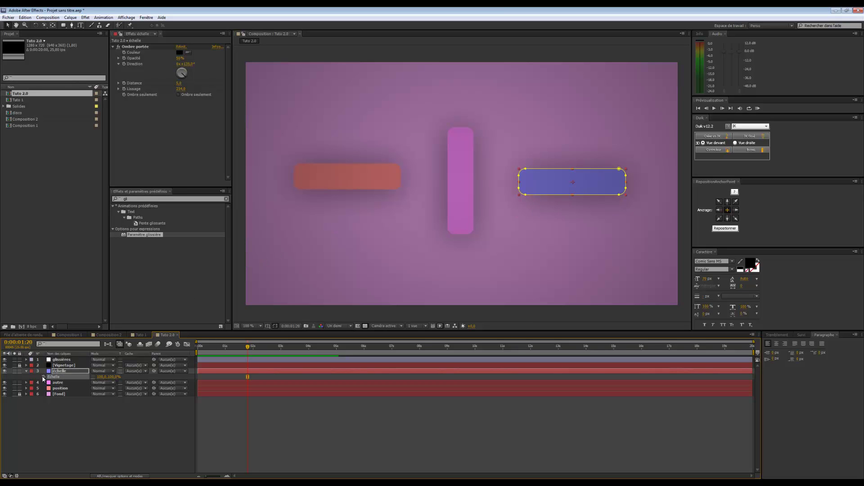
pyautogui.keyDown('alt'); pyautogui.click(43, 377); pyautogui.keyUp('alt')
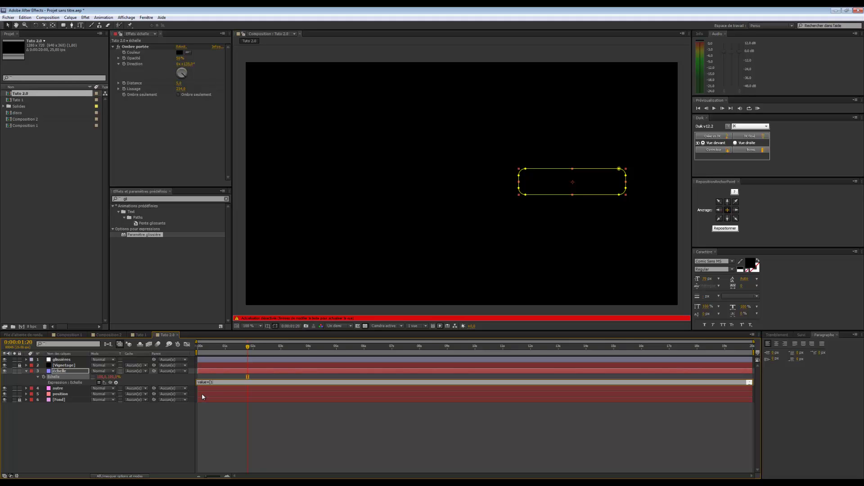
pyautogui.write(', 100')
pyautogui.write(']')
pyautogui.click(166, 444)
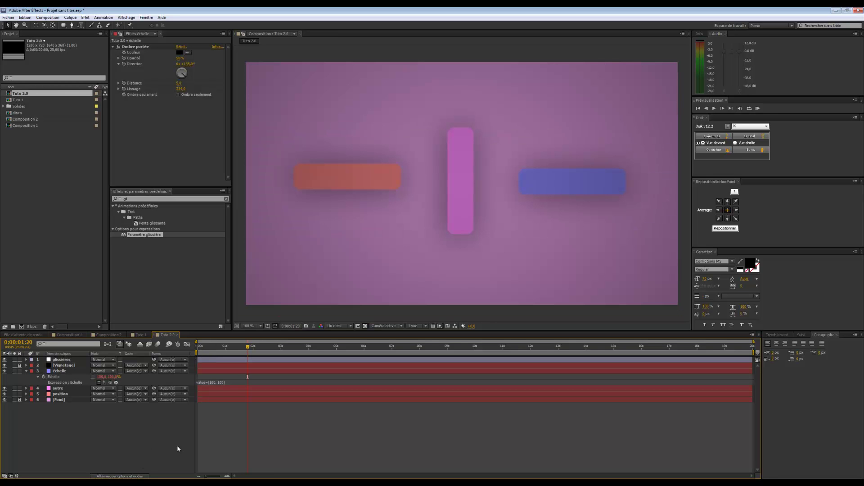
# Set the Curseur value of the glissières layer's échelle slider to 100.
pyautogui.click(74, 360)
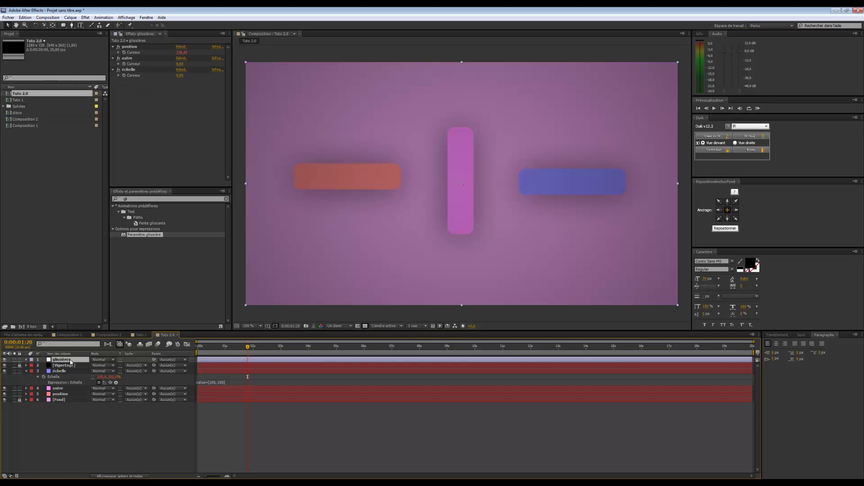
pyautogui.click(180, 75)
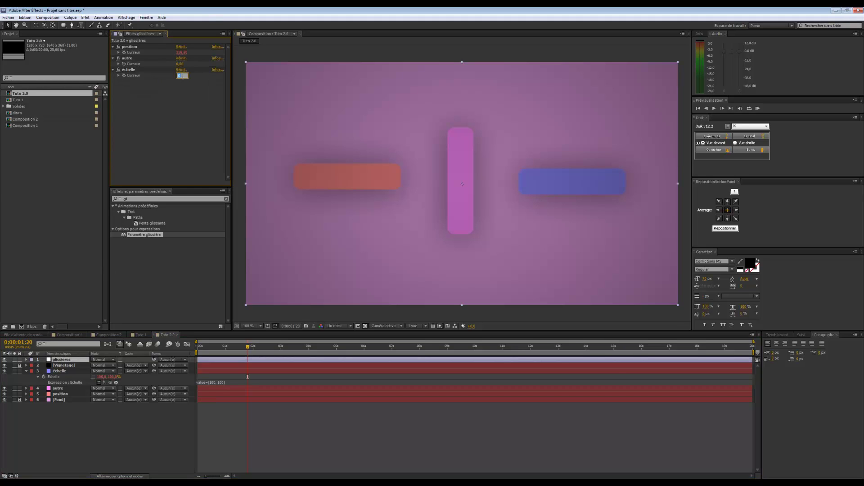
pyautogui.write('100')
pyautogui.click(174, 112)
# Replace the second value in the échelle layer's Echelle expression with a link to the Curseur of the glissières layer's échelle slider.
pyautogui.click(220, 382)
pyautogui.doubleClick(220, 382)
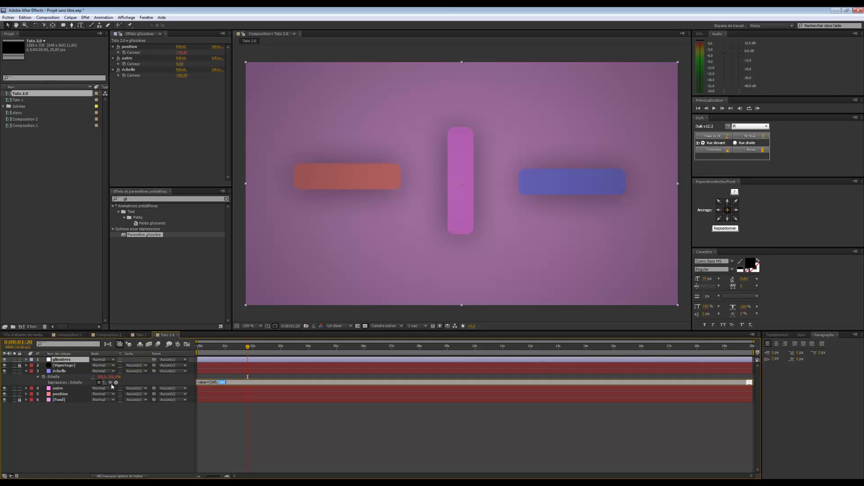
pyautogui.moveTo(110, 383); pyautogui.dragTo(131, 461)
pyautogui.moveTo(110, 383); pyautogui.dragTo(200, 404)
pyautogui.moveTo(117, 382); pyautogui.dragTo(142, 77)
pyautogui.click(228, 426)
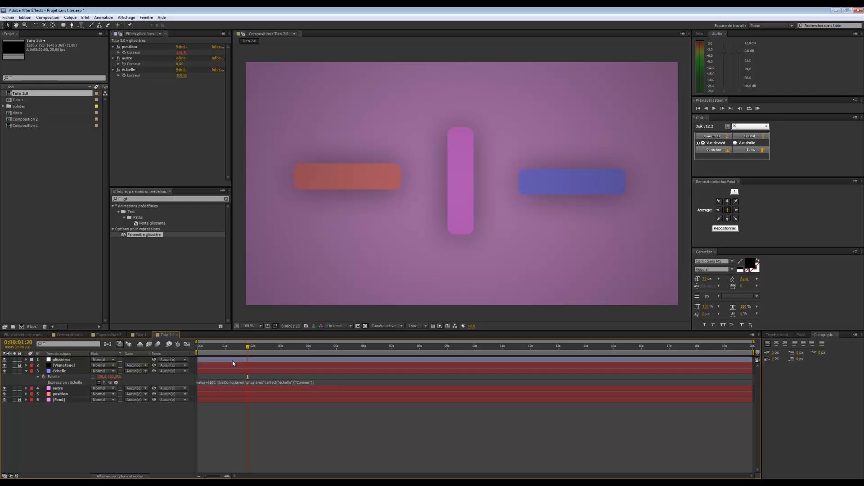
# Return to the composition's start, add the expression wiggle(3, 10) to the échelle slider's Curseur and preview the animation.
pyautogui.moveTo(247, 348); pyautogui.dragTo(182, 352)
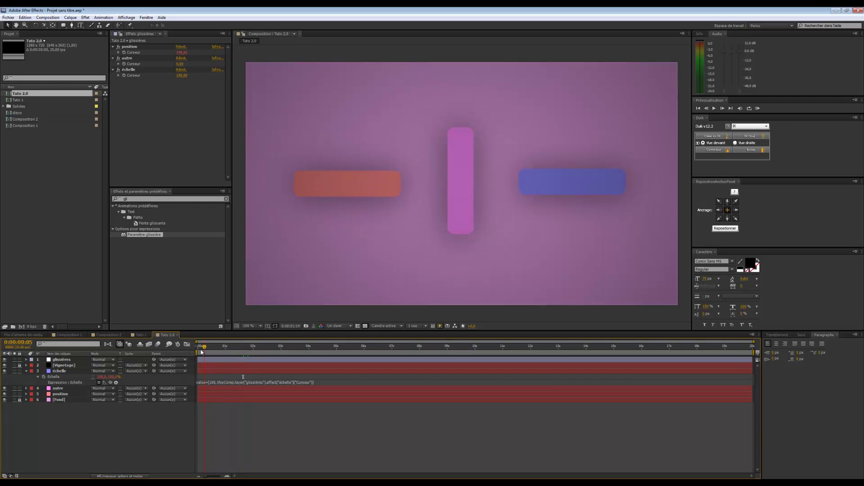
pyautogui.keyDown('alt'); pyautogui.click(124, 75); pyautogui.keyUp('alt')
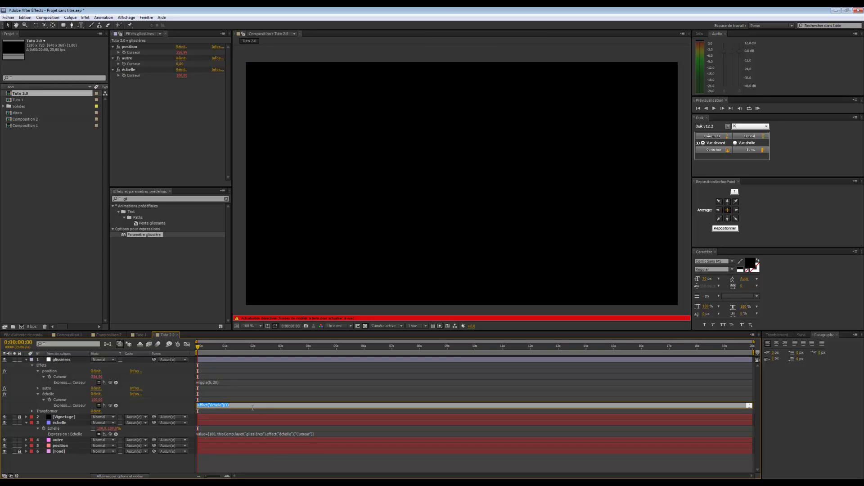
pyautogui.write('wiggle(3, 10)')
pyautogui.click(164, 463)
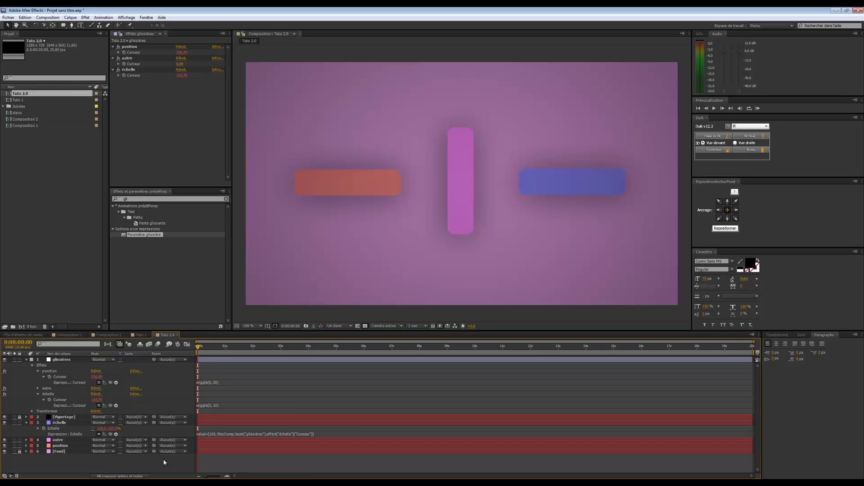
pyautogui.press('KP_0')
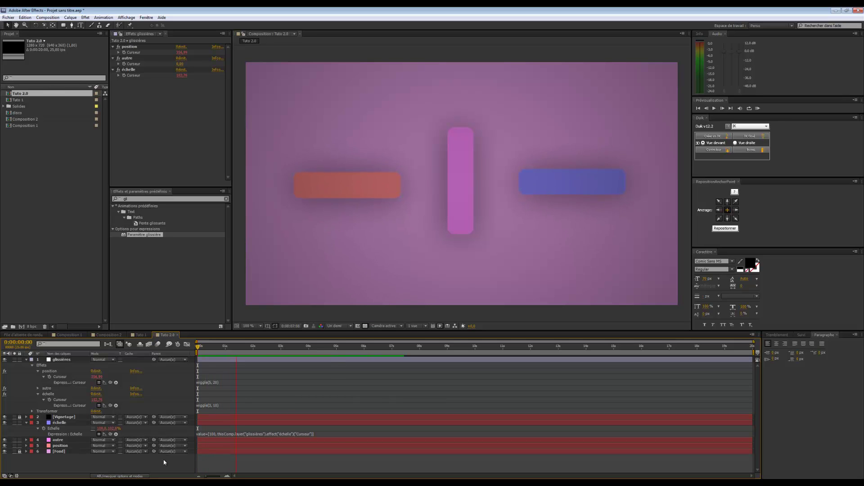
pyautogui.click(122, 462)
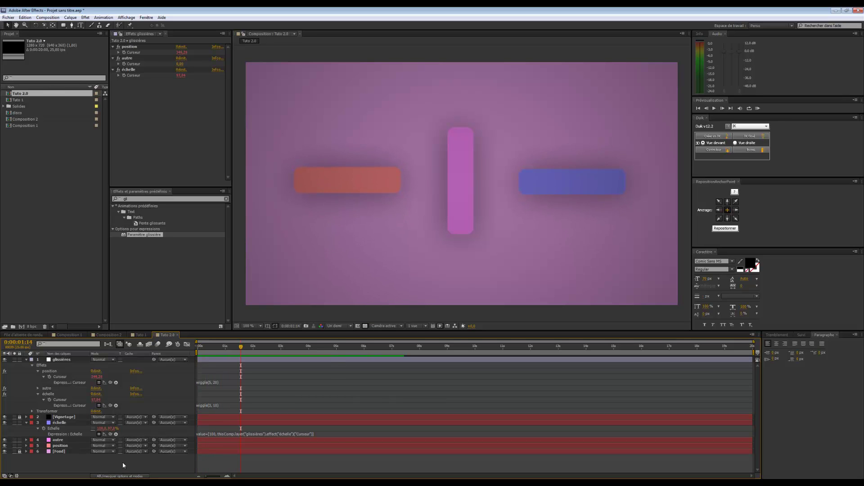
# Set the wiggle amplitude on the échelle slider's Curseur to 100 and preview the animation.
pyautogui.click(212, 405)
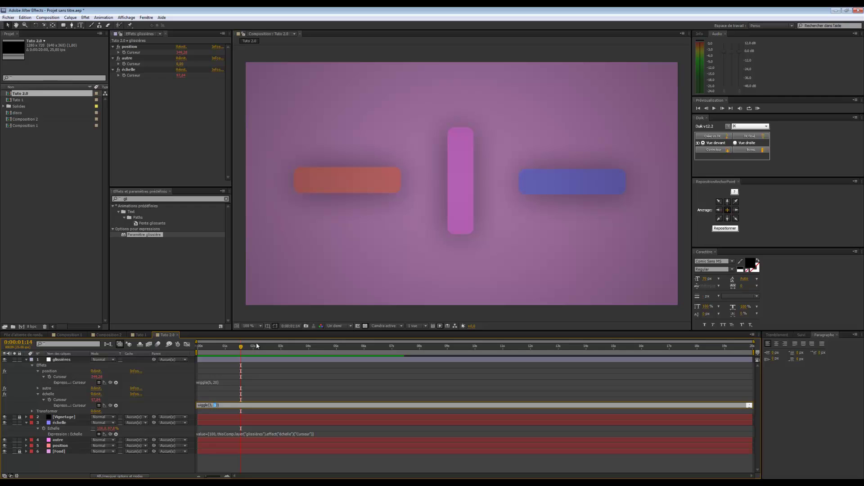
pyautogui.write('0')
pyautogui.click(152, 461)
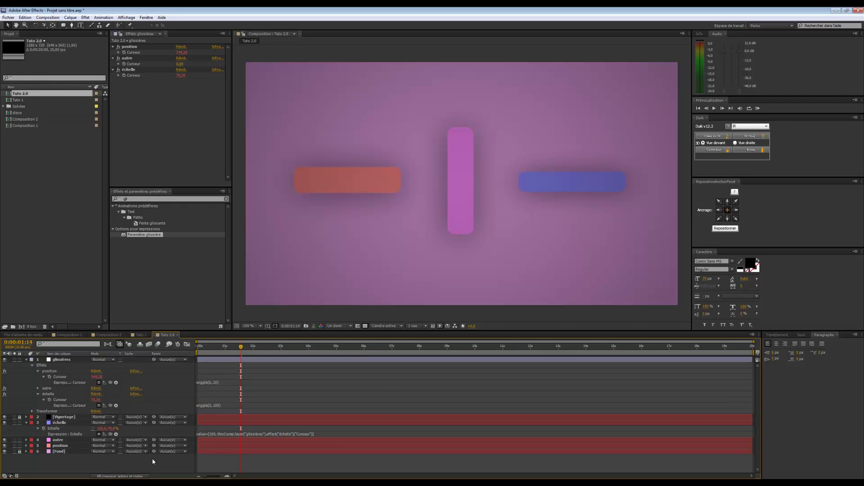
pyautogui.press('KP_0')
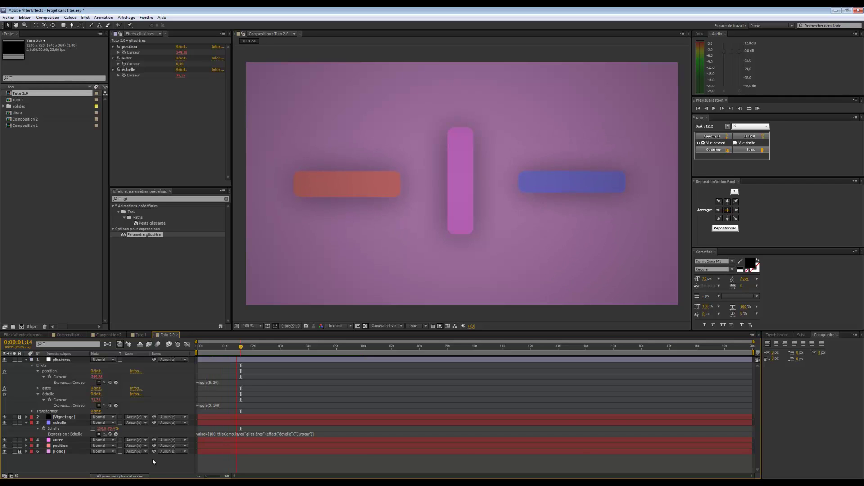
# Raise the wiggle amplitude on the échelle slider's Curseur to several hundred and preview the stronger scaling.
pyautogui.click(213, 405)
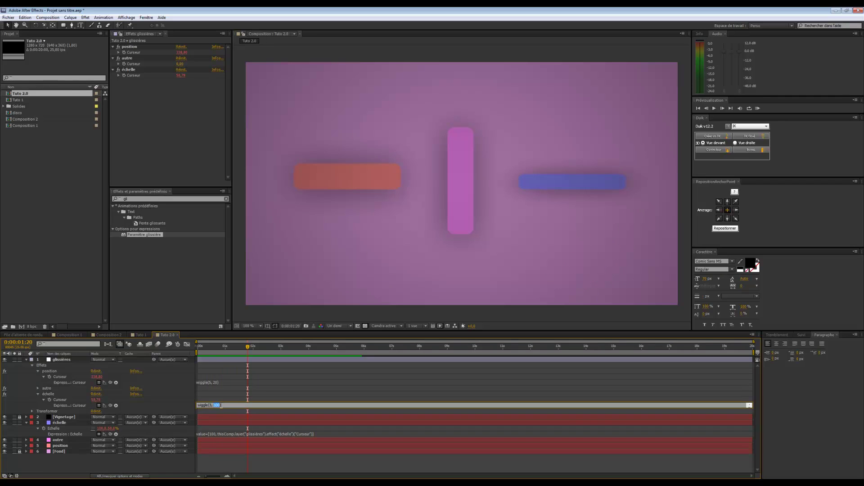
pyautogui.write('00')
pyautogui.click(169, 458)
pyautogui.press('KP_0')
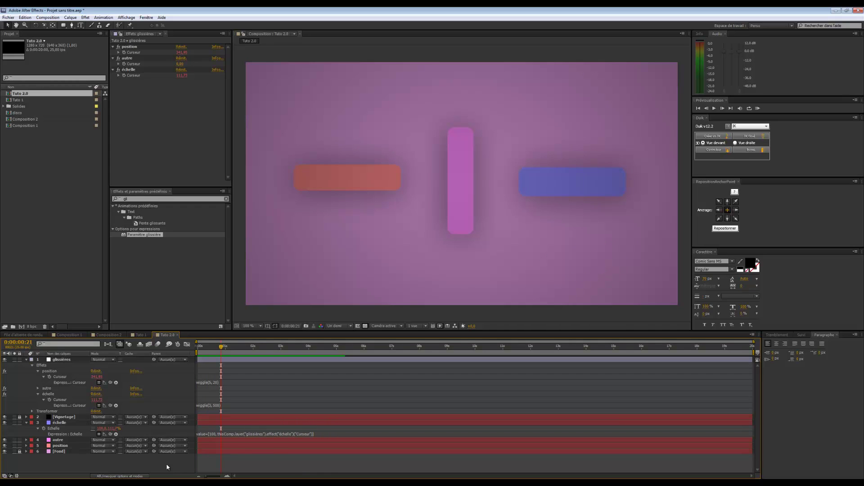
# Delete the autre slider from the glissières layer and collapse the properties of the glissières and échelle layers.
pyautogui.click(131, 61)
pyautogui.press('Delete')
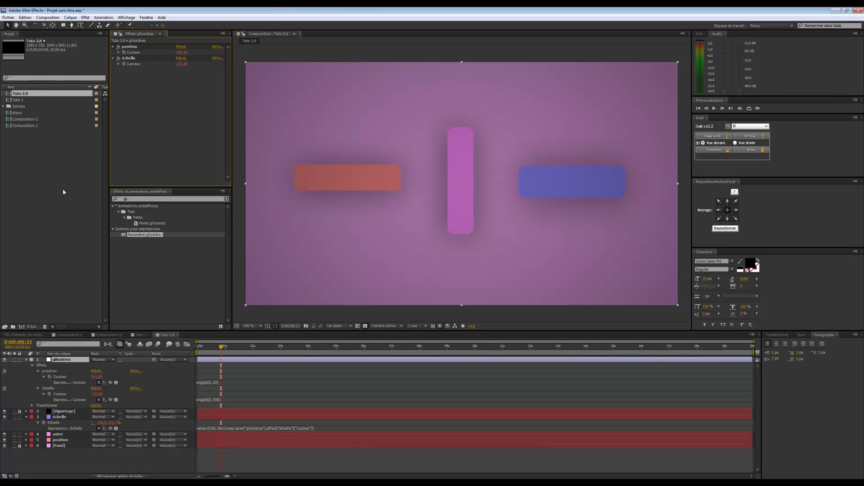
pyautogui.click(26, 359)
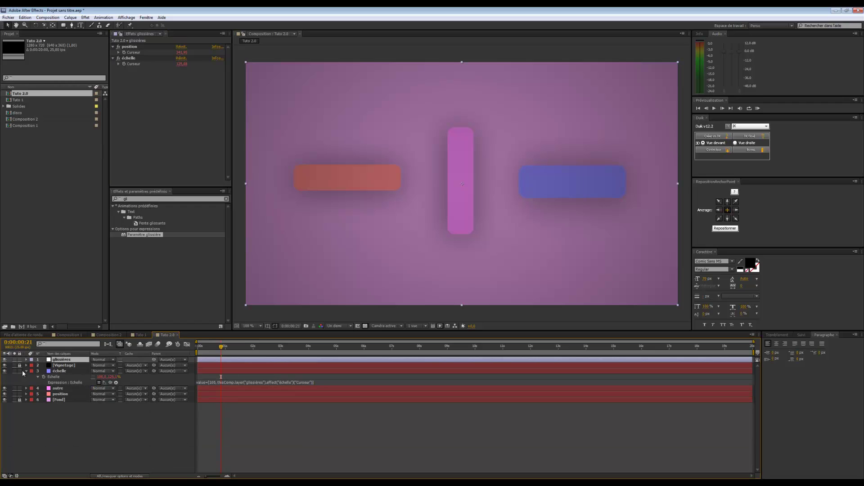
pyautogui.click(27, 371)
# Preview the finished example in Composition 2, including with its disco layer made visible, and return to Tuto 2.0.
pyautogui.click(104, 336)
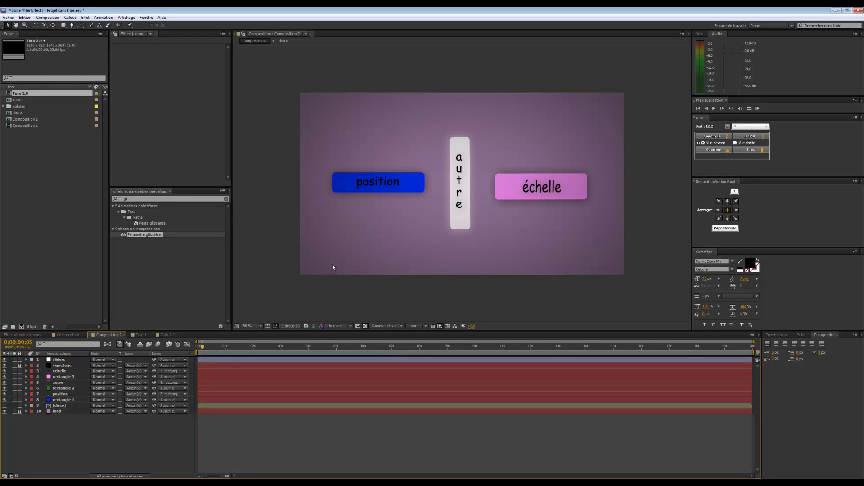
pyautogui.press('space')
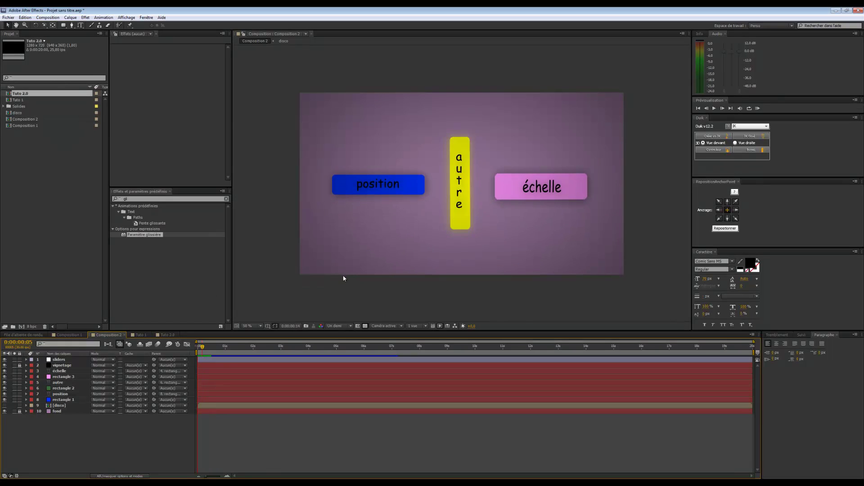
pyautogui.click(5, 406)
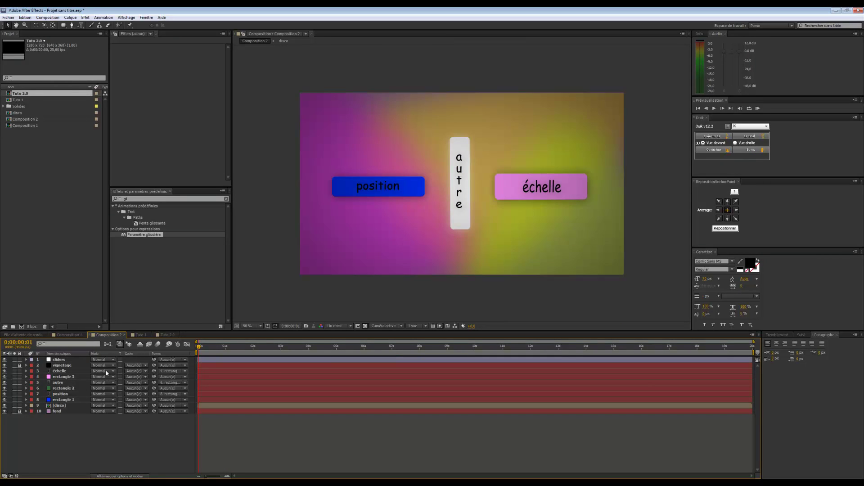
pyautogui.press('space')
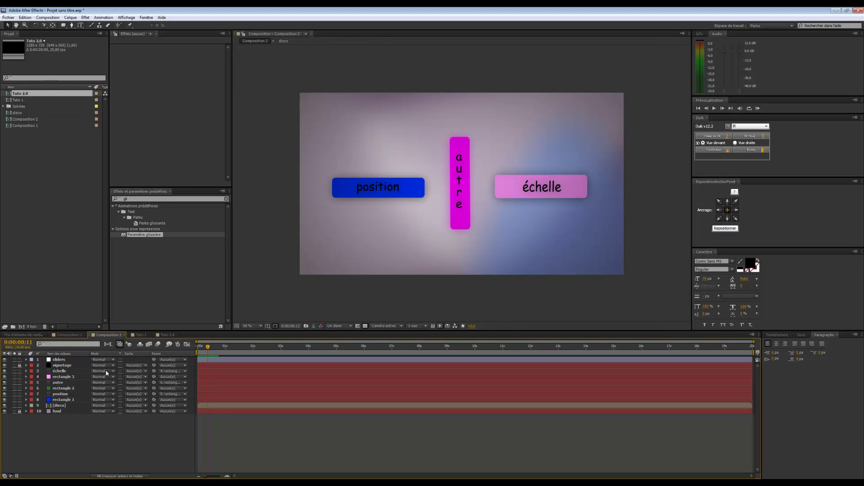
pyautogui.click(168, 335)
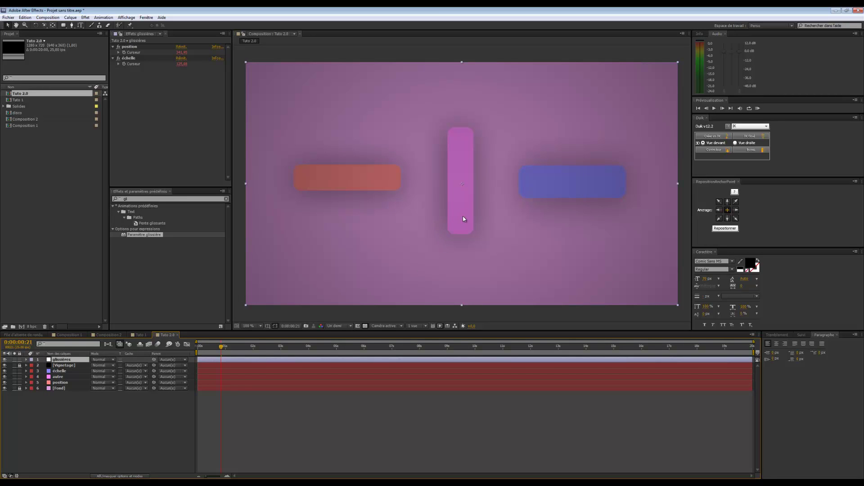
# Lock the glissières and échelle layers and select the vertical autre rectangle in the composition.
pyautogui.click(60, 383)
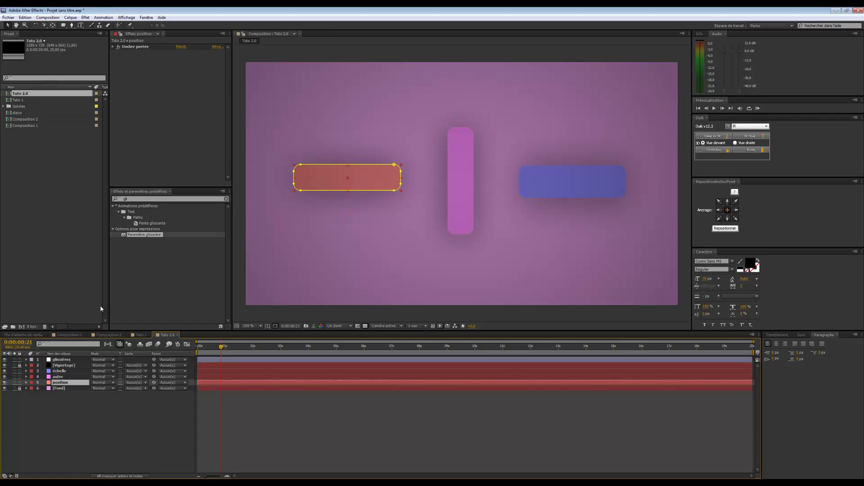
pyautogui.click(452, 208)
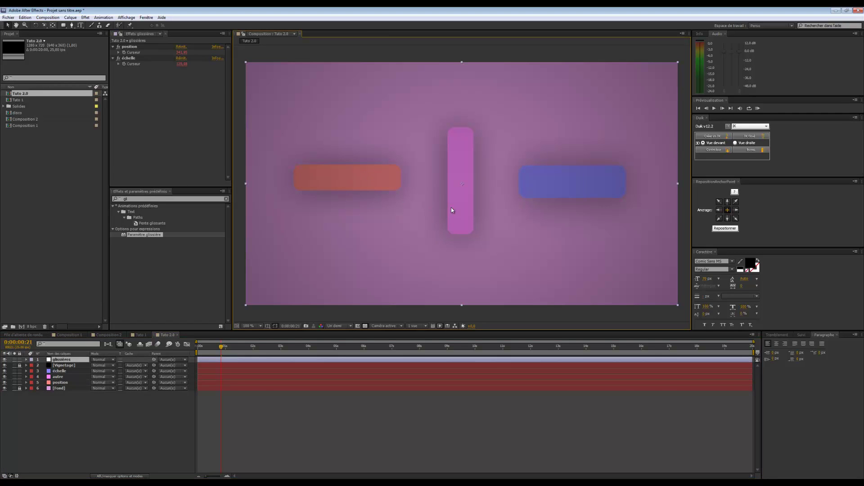
pyautogui.click(19, 359)
pyautogui.click(19, 371)
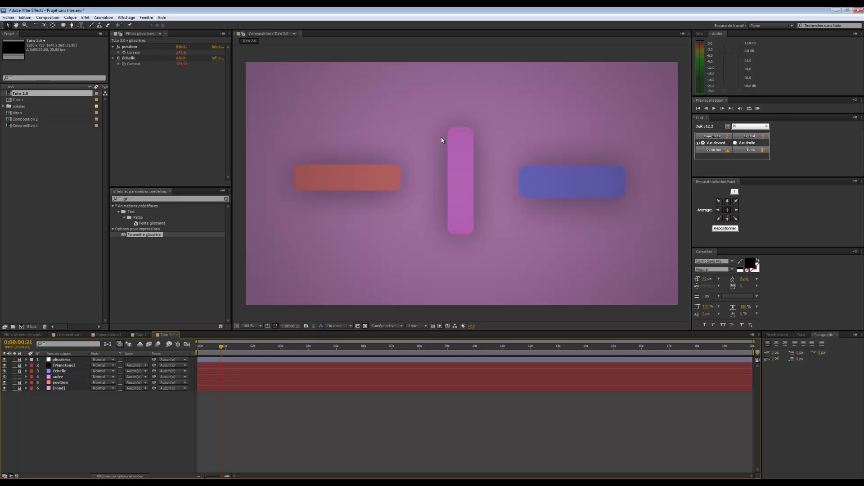
pyautogui.click(455, 141)
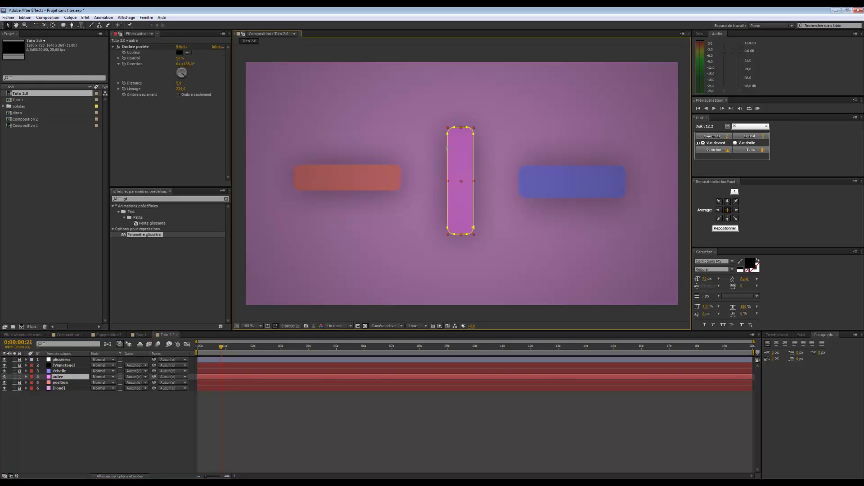
# Collapse the Ombre portée effect, search the effects for "rempli" and apply the Remplir effect to the autre layer.
pyautogui.click(113, 47)
pyautogui.click(126, 199)
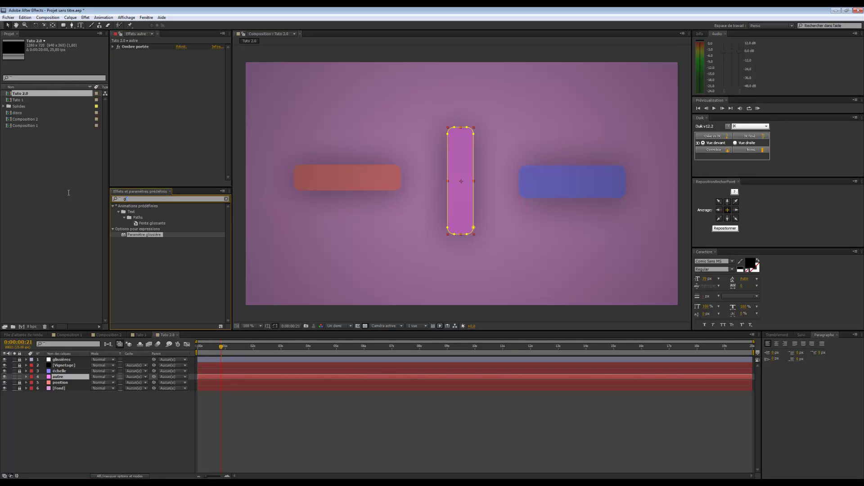
pyautogui.write('rempli')
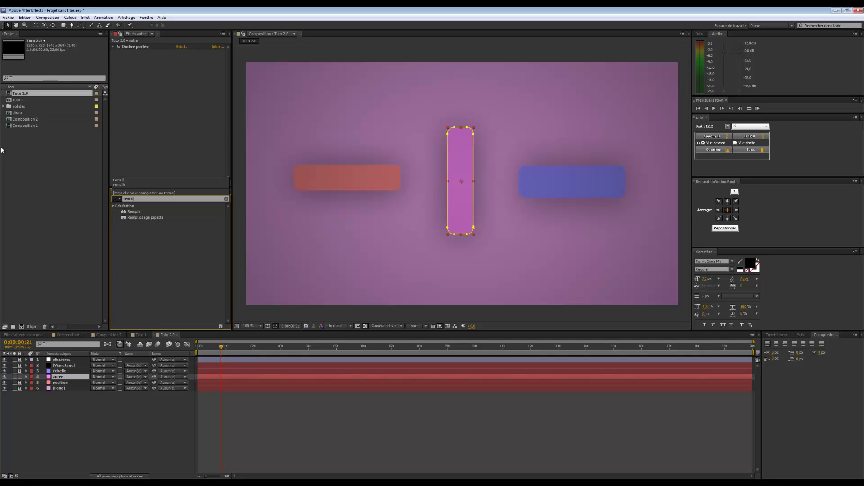
pyautogui.moveTo(134, 214); pyautogui.dragTo(75, 378)
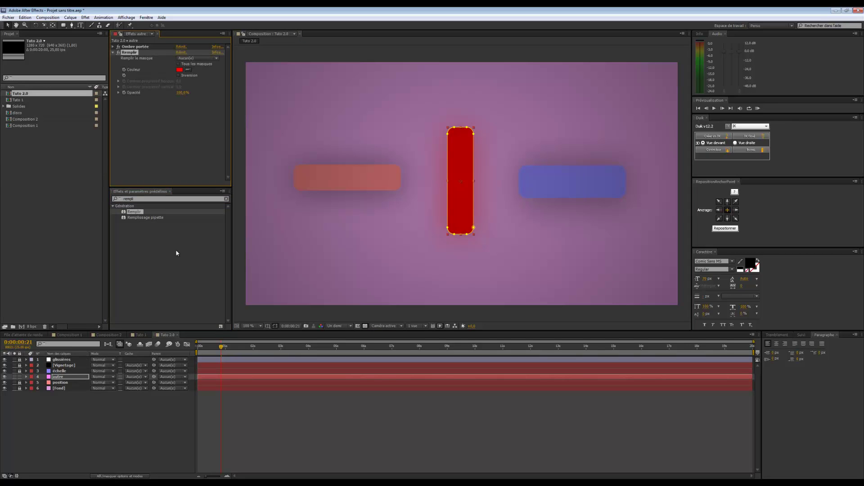
pyautogui.click(179, 70)
pyautogui.click(677, 208)
pyautogui.moveTo(677, 208)
pyautogui.mouseDown()
pyautogui.moveTo(715, 201)
pyautogui.moveTo(631, 200)
pyautogui.moveTo(688, 271)
pyautogui.moveTo(723, 198)
pyautogui.mouseUp()
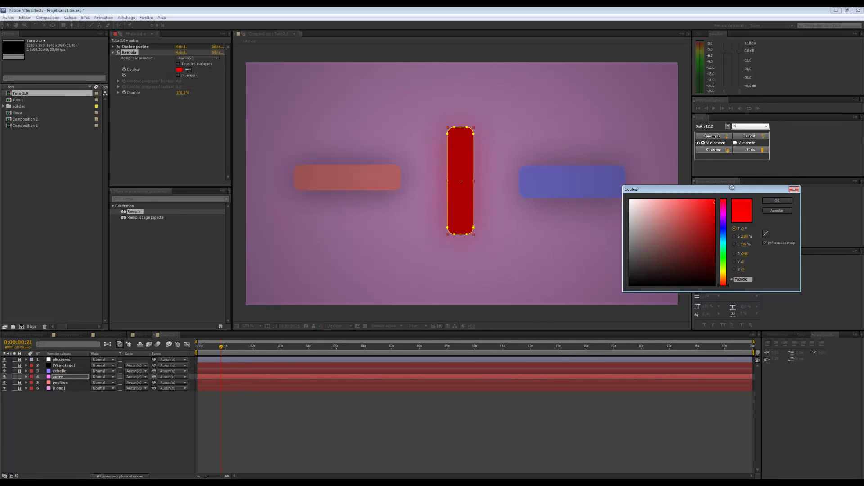
pyautogui.click(770, 205)
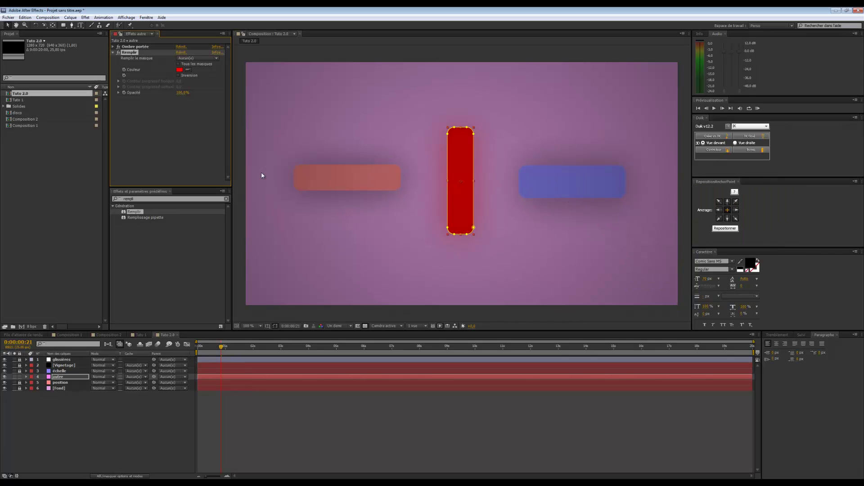
# Add the expression wiggle(10,10) to the Couleur property of the autre rectangle's Remplir effect.
pyautogui.click(430, 279)
pyautogui.click(468, 227)
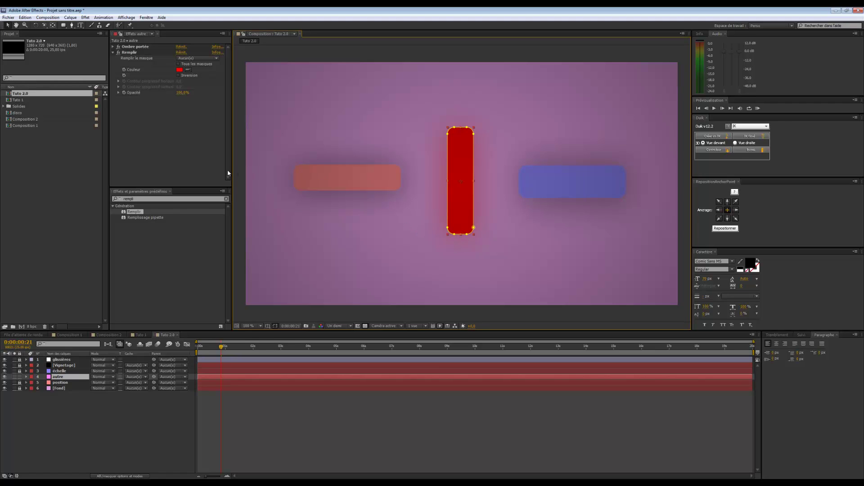
pyautogui.keyDown('alt'); pyautogui.click(124, 70); pyautogui.keyUp('alt')
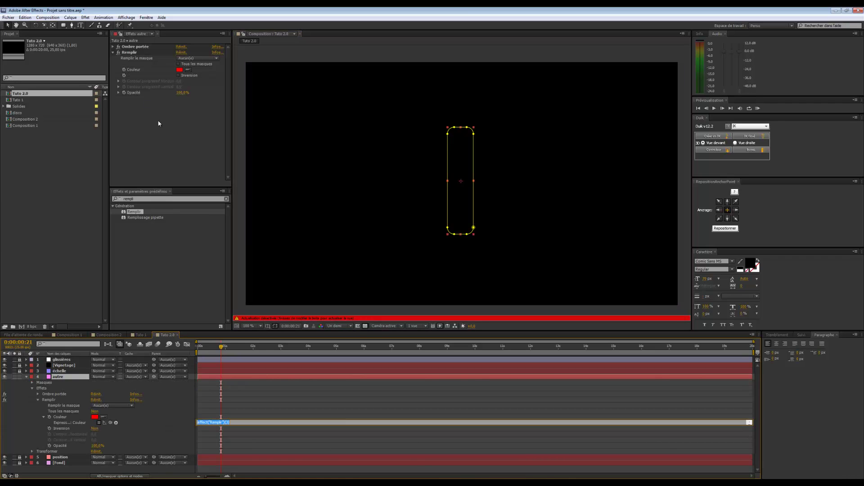
pyautogui.write('wiggle(10,10')
pyautogui.write(')')
pyautogui.scroll(-1, 333, 221)
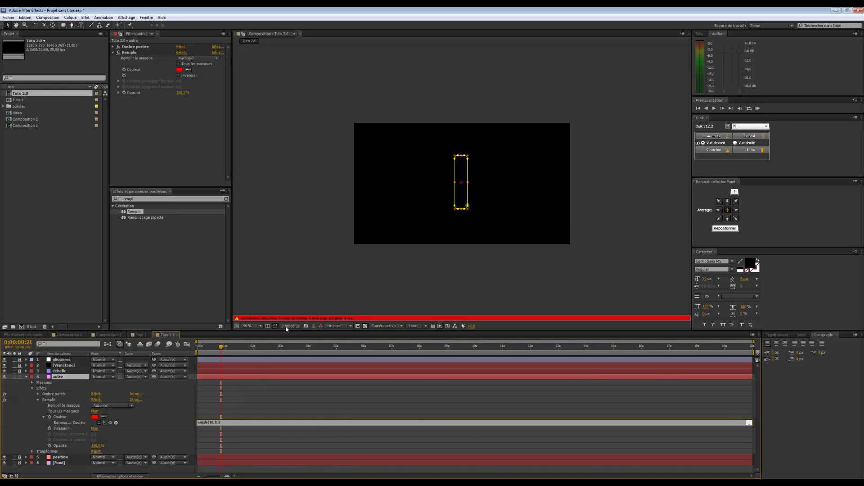
pyautogui.click(242, 400)
# Turn display refresh back on and play a RAM preview of the wiggling fill colour on the autre rectangle.
pyautogui.press('capslock')
pyautogui.scroll(1, 455, 201)
pyautogui.press('KP_0')
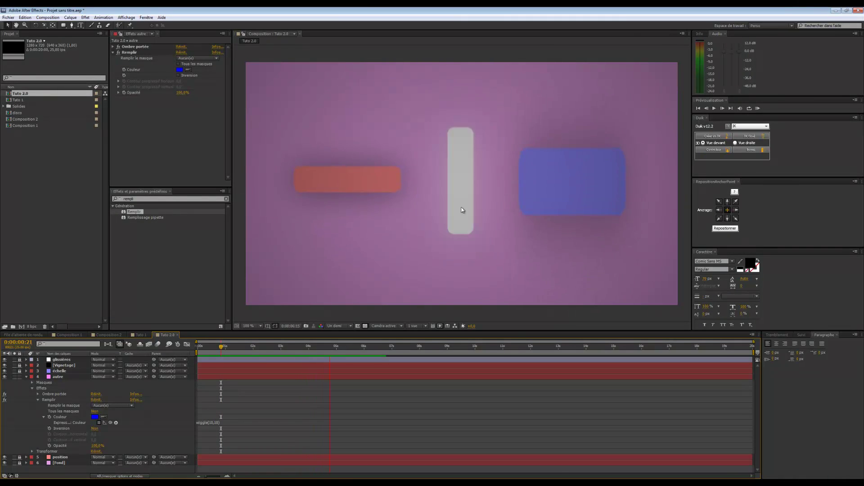
pyautogui.press('space')
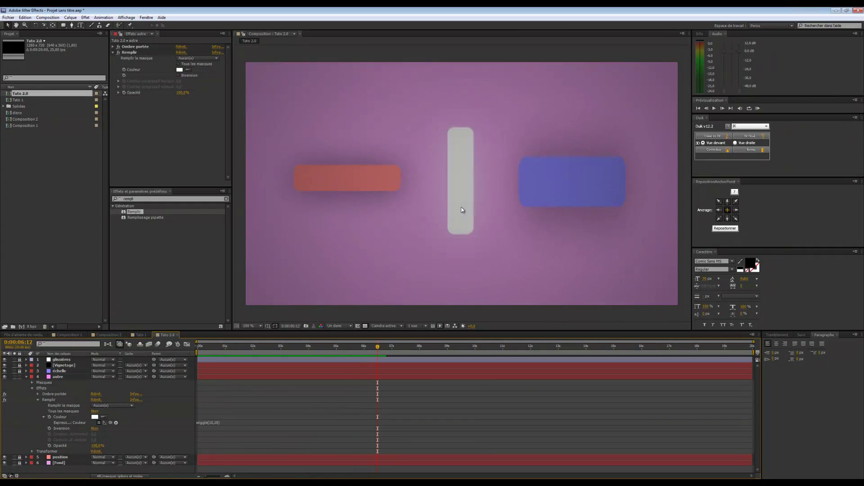